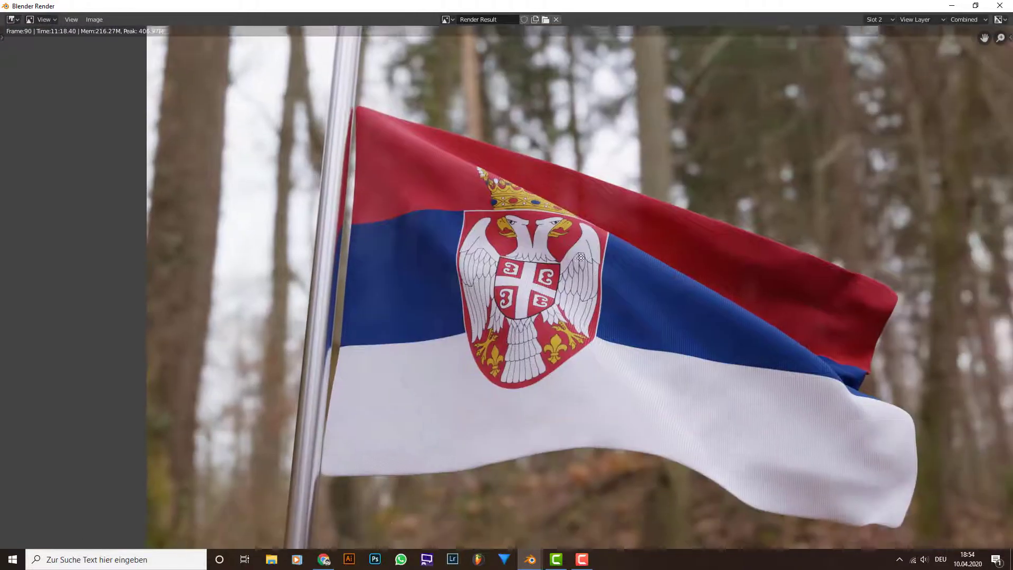
pyautogui.scroll(-1, 681, 320)
pyautogui.moveTo(772, 357); pyautogui.dragTo(695, 363, button='middle')
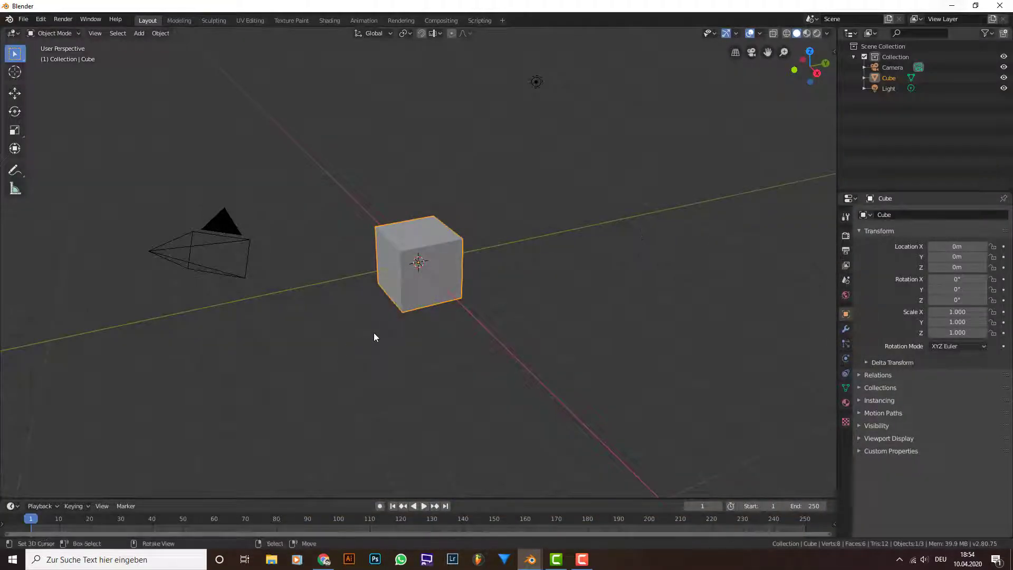
pyautogui.moveTo(374, 337); pyautogui.dragTo(524, 284, button='middle')
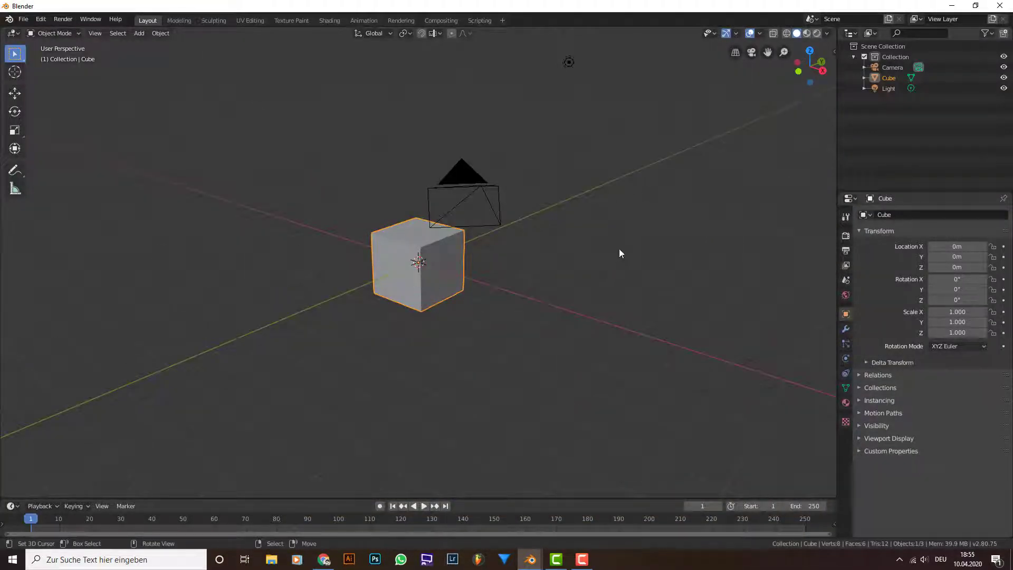
# Step: Start the Shortcut VUr input display in the 3D viewport
pyautogui.press('n')
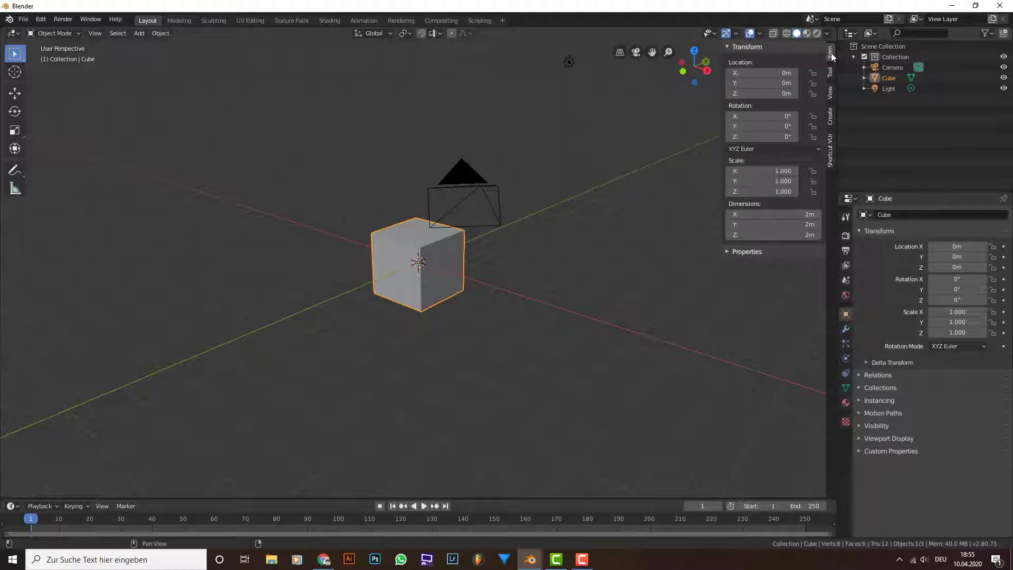
pyautogui.click(830, 150)
pyautogui.click(776, 63)
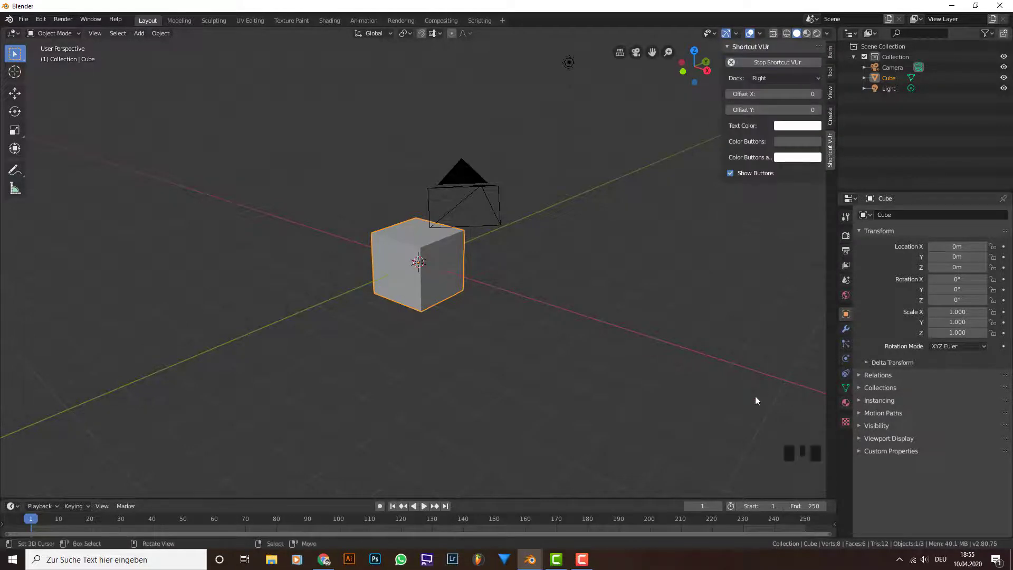
# Step: Snap the displaced 3D cursor back to the centre of the default cube
pyautogui.click(663, 309)
pyautogui.rightClick(663, 309)
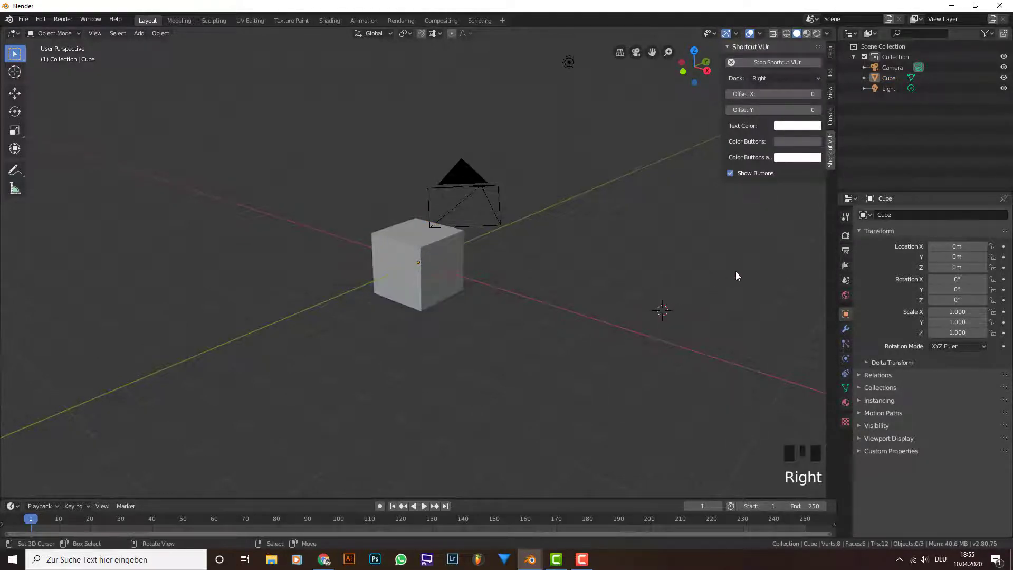
pyautogui.moveTo(738, 276); pyautogui.dragTo(595, 308, button='middle')
pyautogui.rightClick(436, 258)
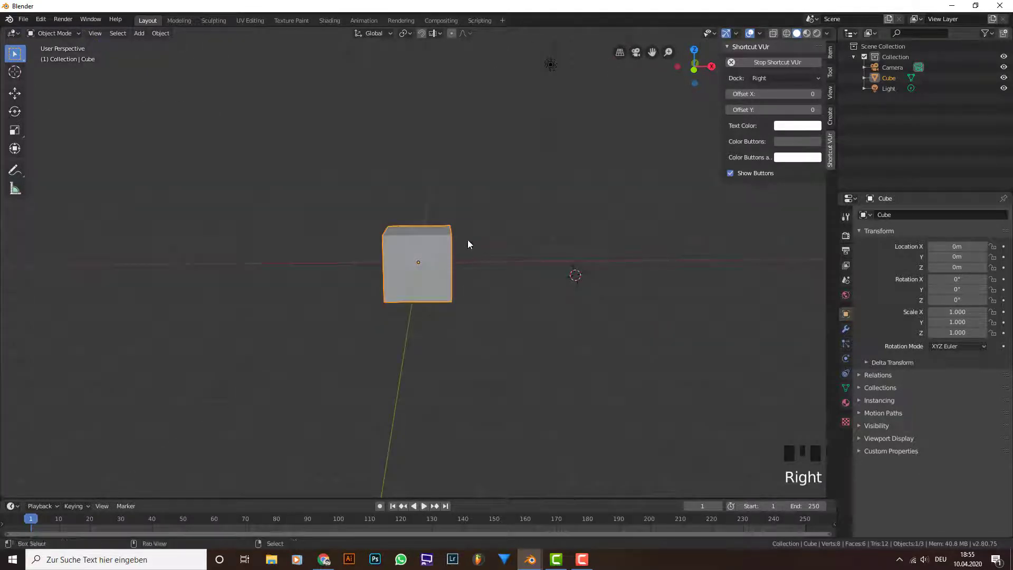
pyautogui.hotkey('shift', 's')
pyautogui.click(460, 278)
# Step: Delete the default cube and align the viewport to the front orthographic view
pyautogui.moveTo(461, 280); pyautogui.dragTo(449, 259, button='middle')
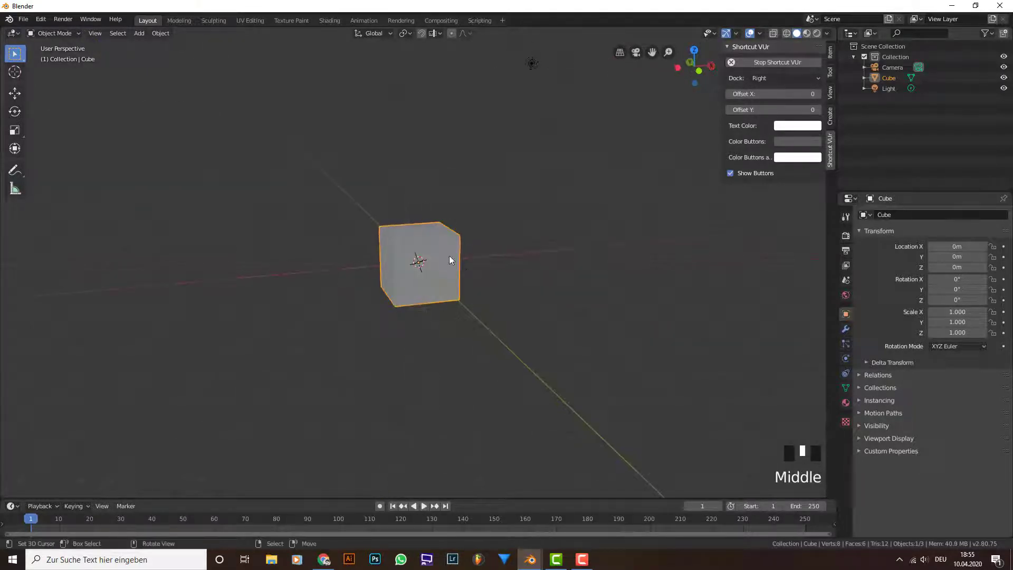
pyautogui.press('x')
pyautogui.click(445, 251)
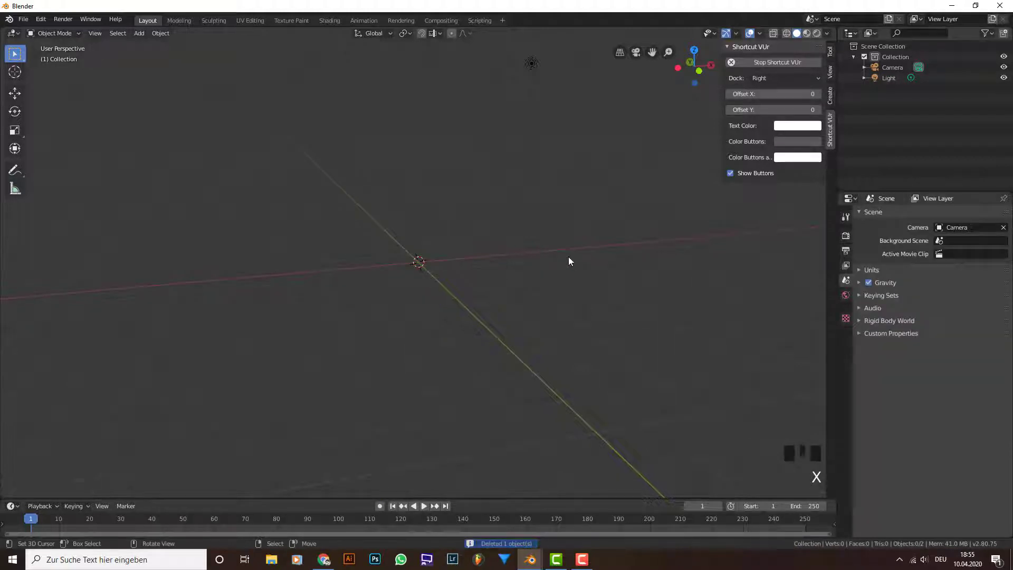
pyautogui.press('KP_1')
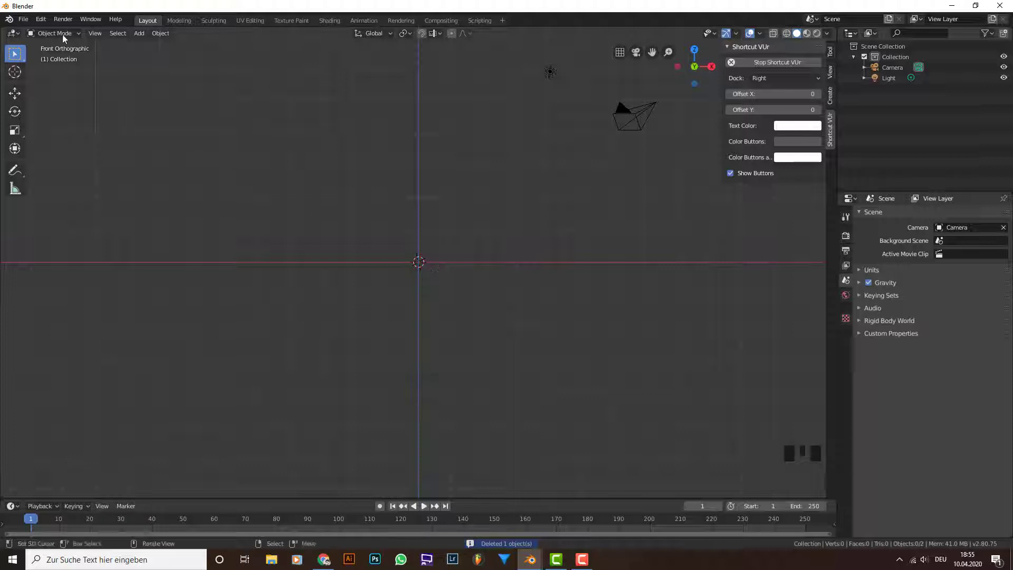
# Step: Check in the preferences that the Import Images as Planes and Node Wrangler add-ons are enabled, searching "impor" and "node"
pyautogui.hotkey('shift', 'a')
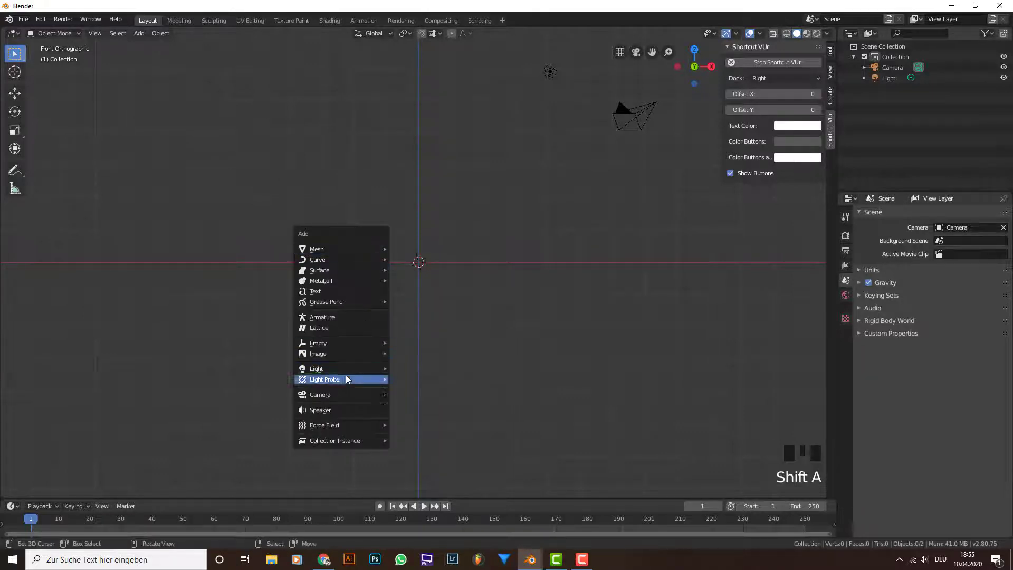
pyautogui.moveTo(356, 352)
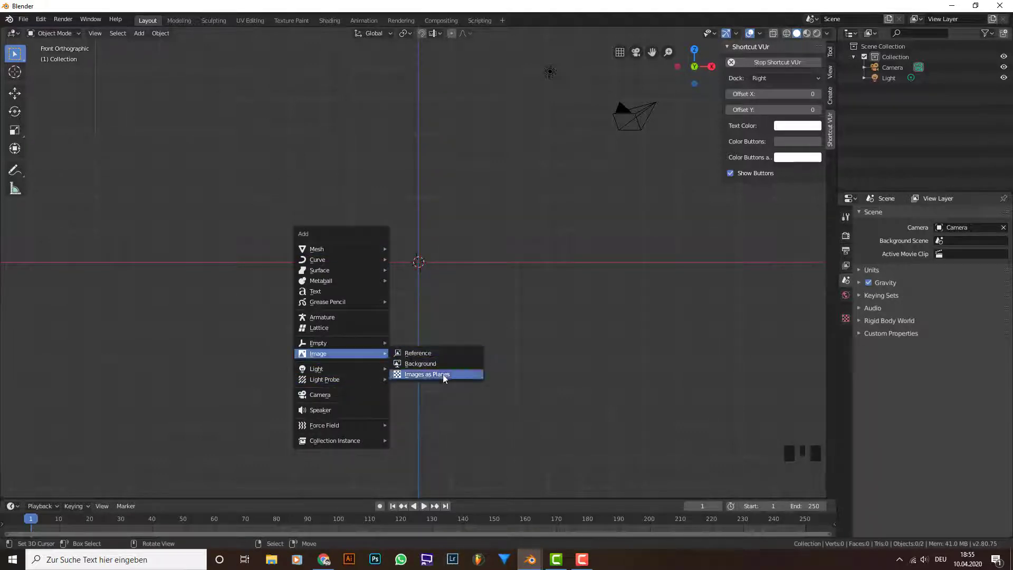
pyautogui.click(40, 19)
pyautogui.click(85, 160)
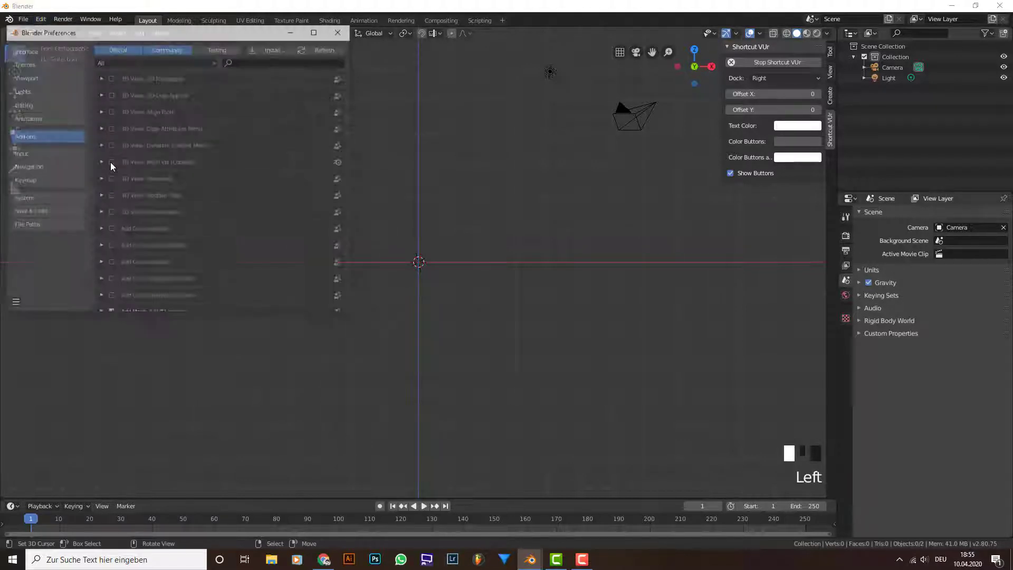
pyautogui.click(294, 59)
pyautogui.write('impor')
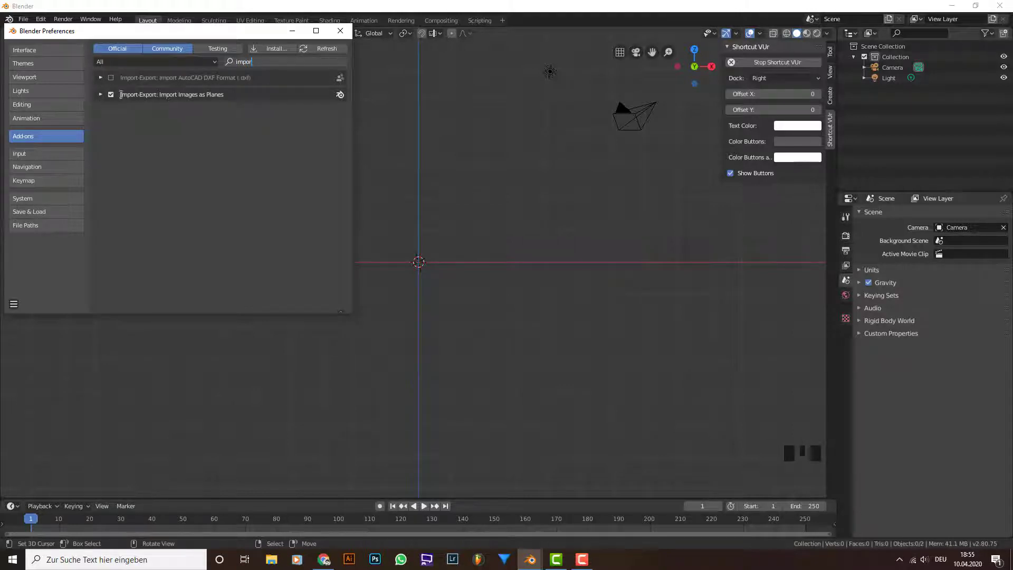
pyautogui.moveTo(278, 62); pyautogui.dragTo(211, 58)
pyautogui.write('node')
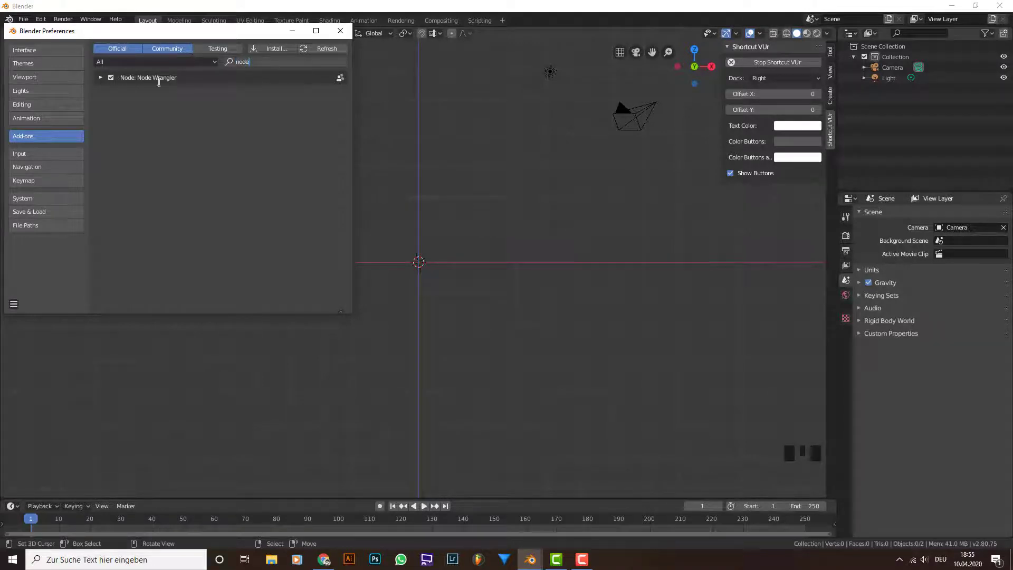
pyautogui.click(341, 31)
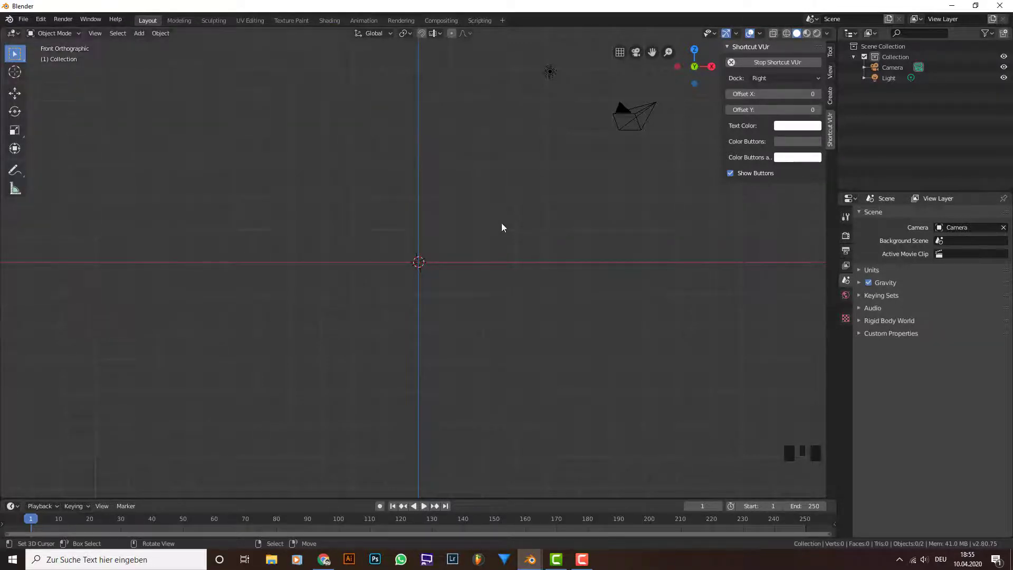
# Step: Import the Serbian flag image 2000px-Flag_of_Serbia.svg from the Desktop as an image plane
pyautogui.scroll(3, 457, 208)
pyautogui.hotkey('shift', 'a')
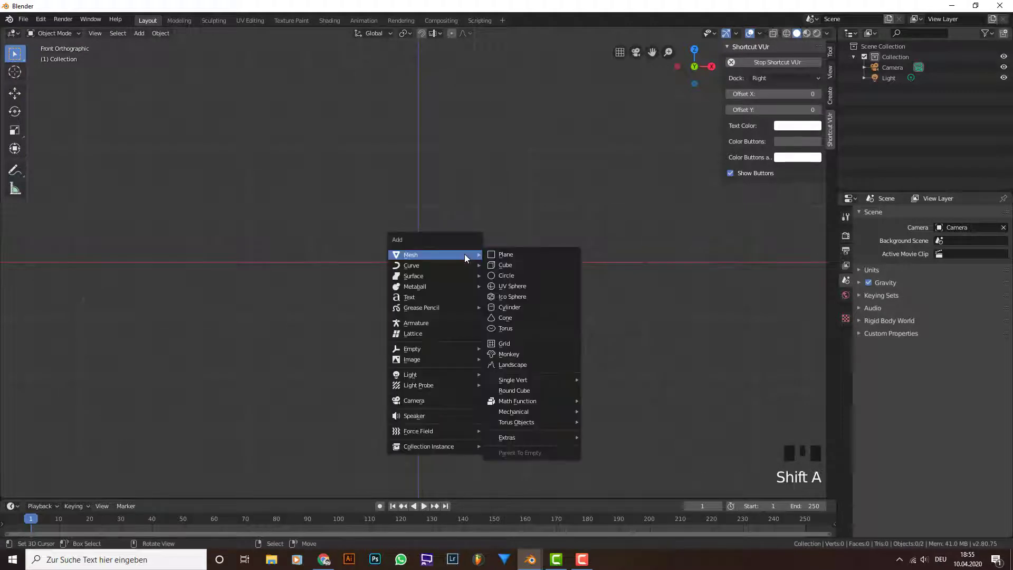
pyautogui.moveTo(464, 358)
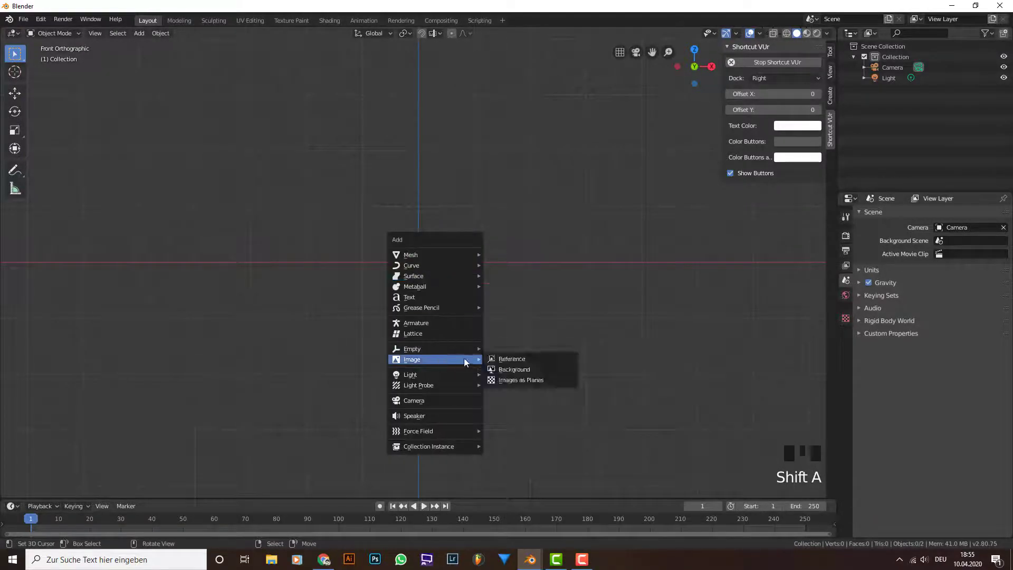
pyautogui.click(537, 382)
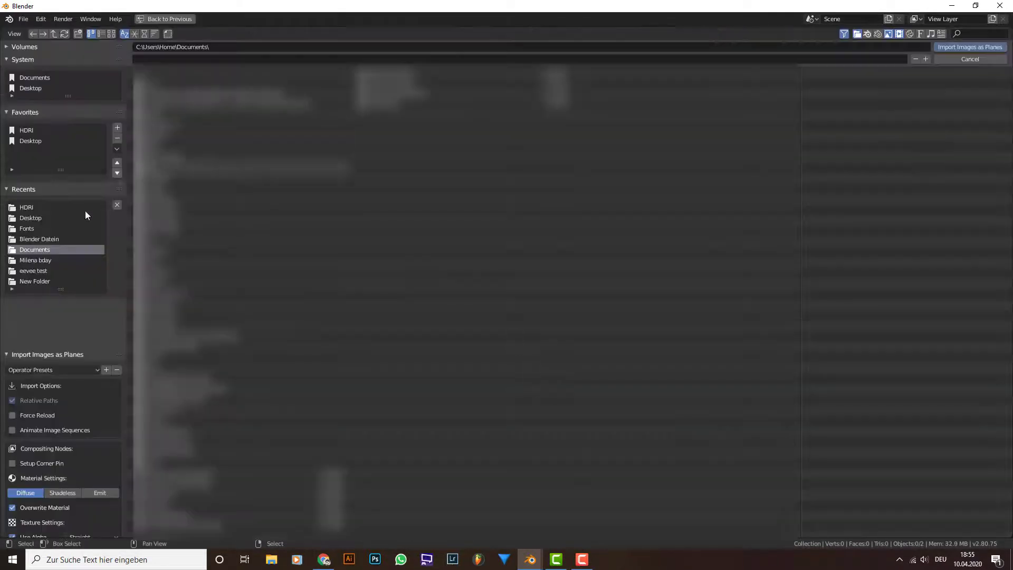
pyautogui.click(29, 143)
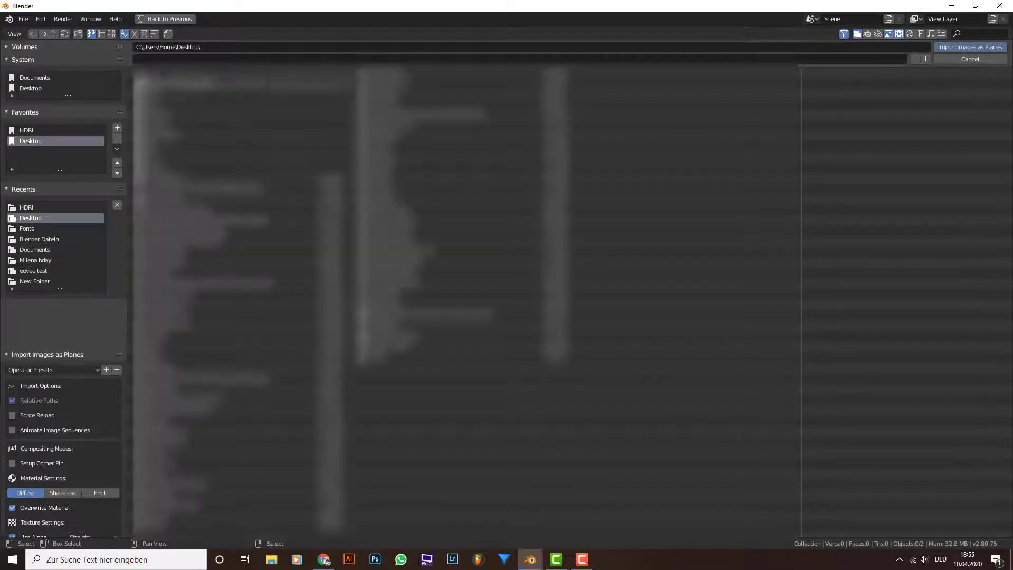
pyautogui.click(115, 32)
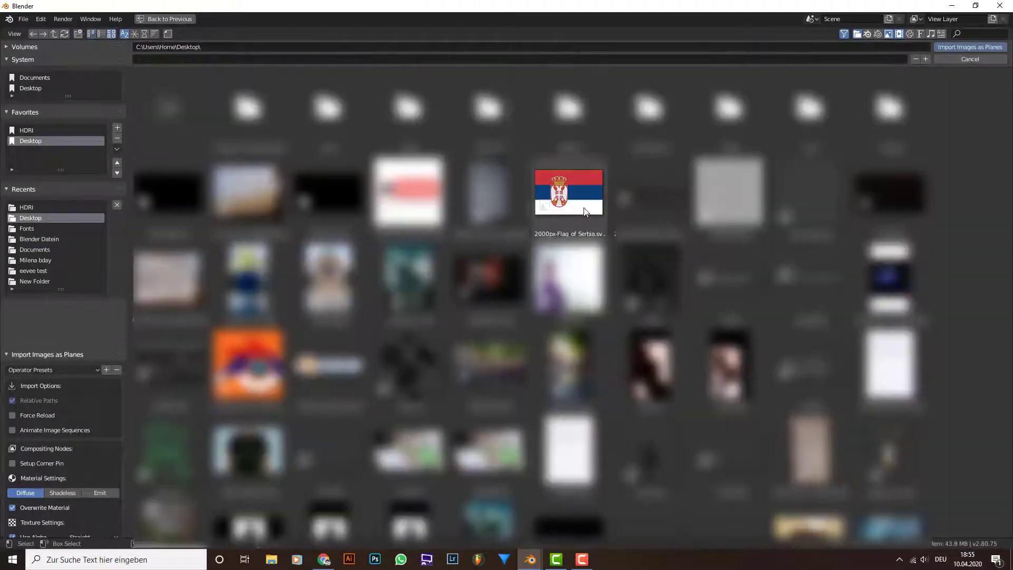
pyautogui.doubleClick(553, 232)
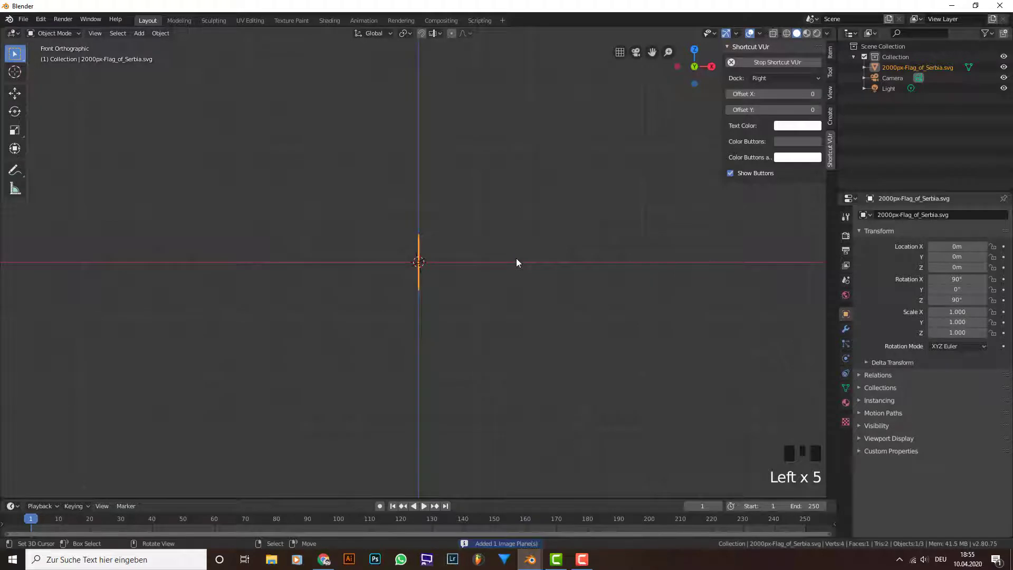
# Step: Rotate the flag plane -90° about the global Z axis and show its texture with LookDev viewport shading
pyautogui.press('r')
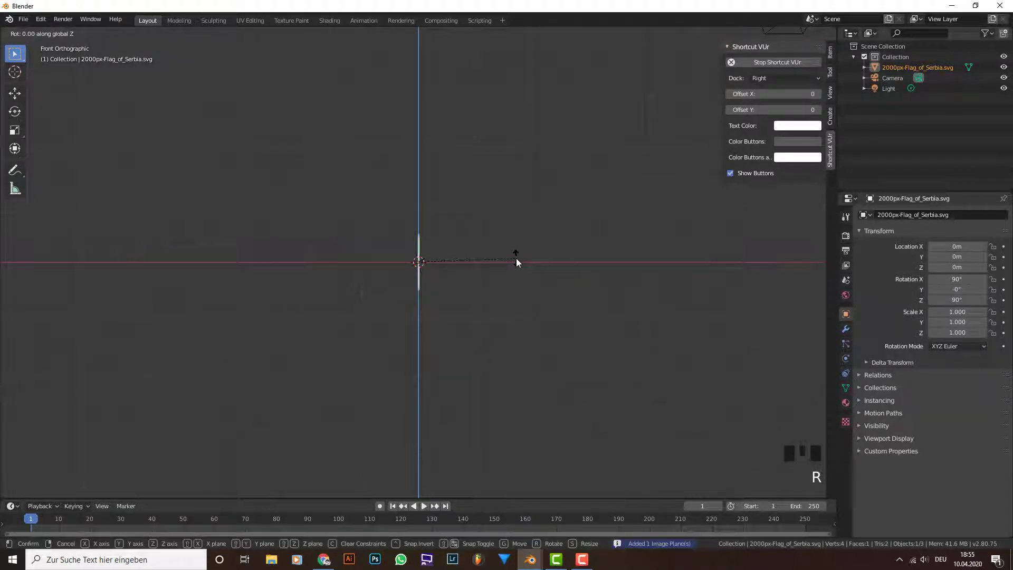
pyautogui.write('-90')
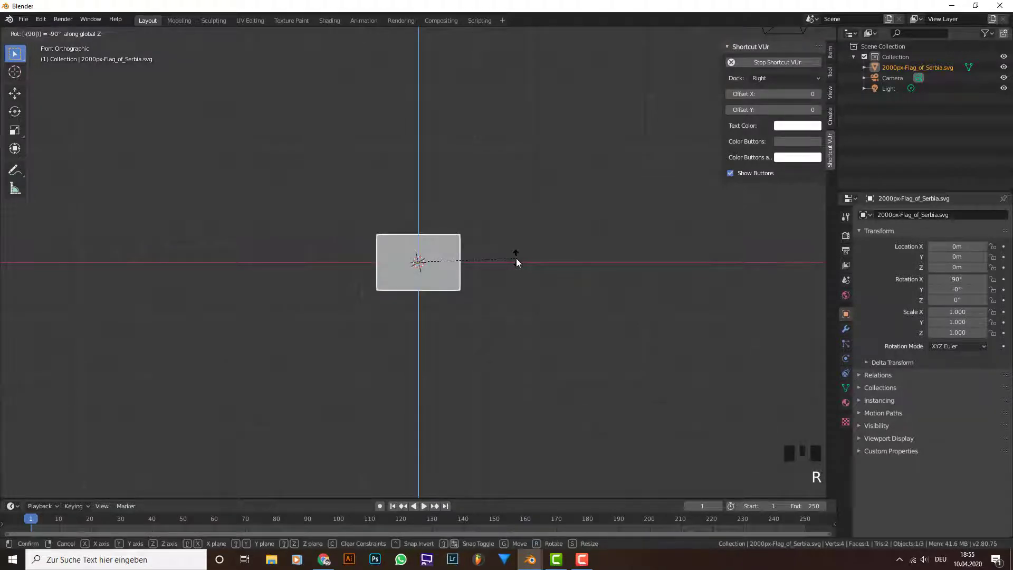
pyautogui.press('Return')
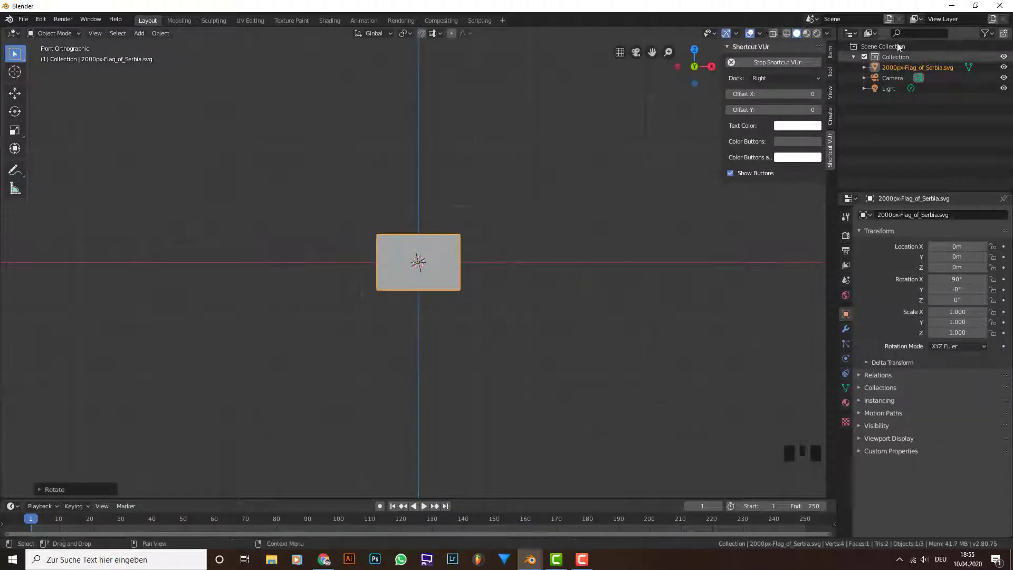
pyautogui.click(806, 33)
# Step: In Edit Mode, move the whole flag mesh about 0.7 m along the X axis, away from its origin
pyautogui.scroll(4, 439, 312)
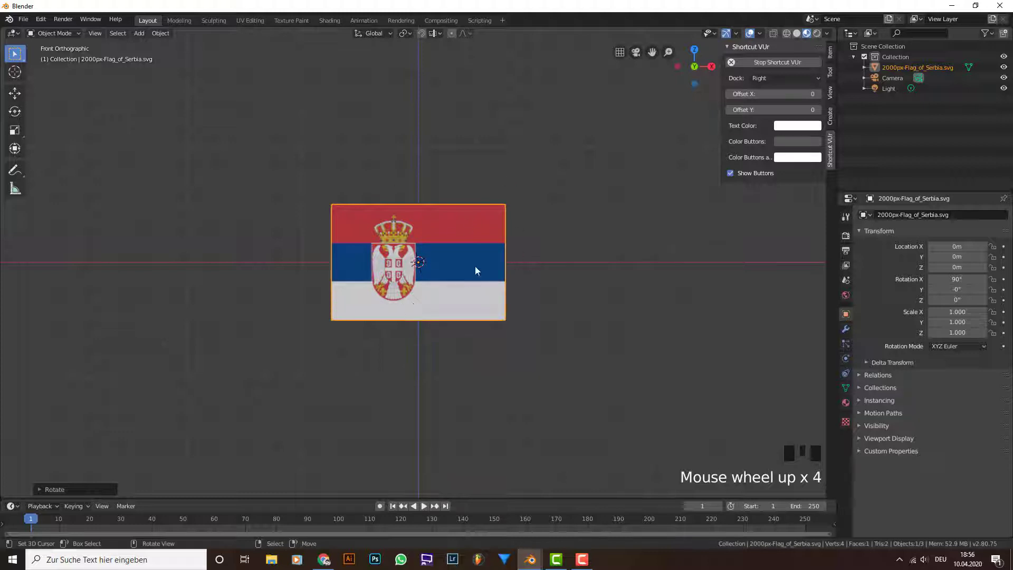
pyautogui.scroll(2, 475, 267)
pyautogui.scroll(1, 520, 288)
pyautogui.press('Tab')
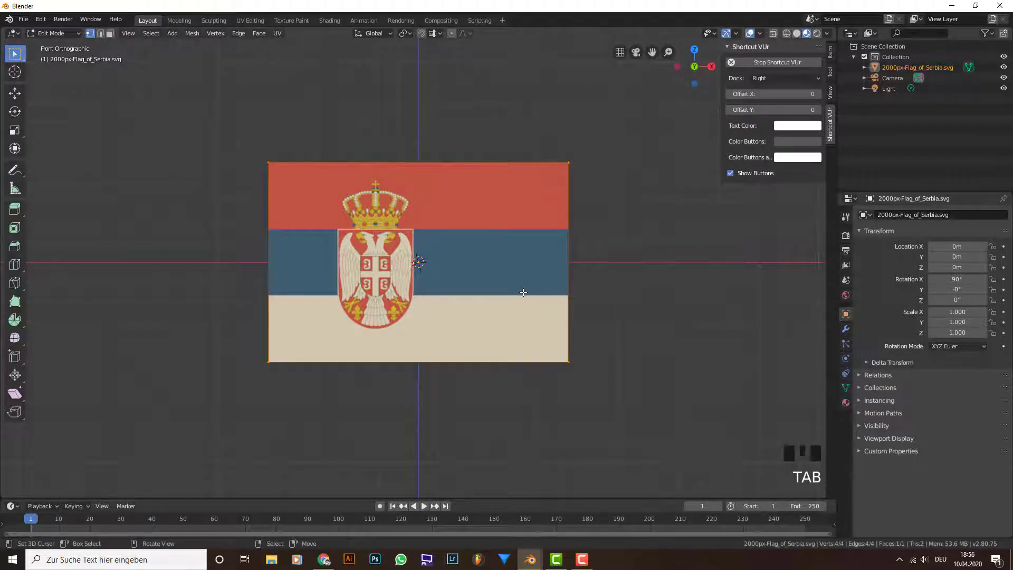
pyautogui.press('g')
pyautogui.press('x')
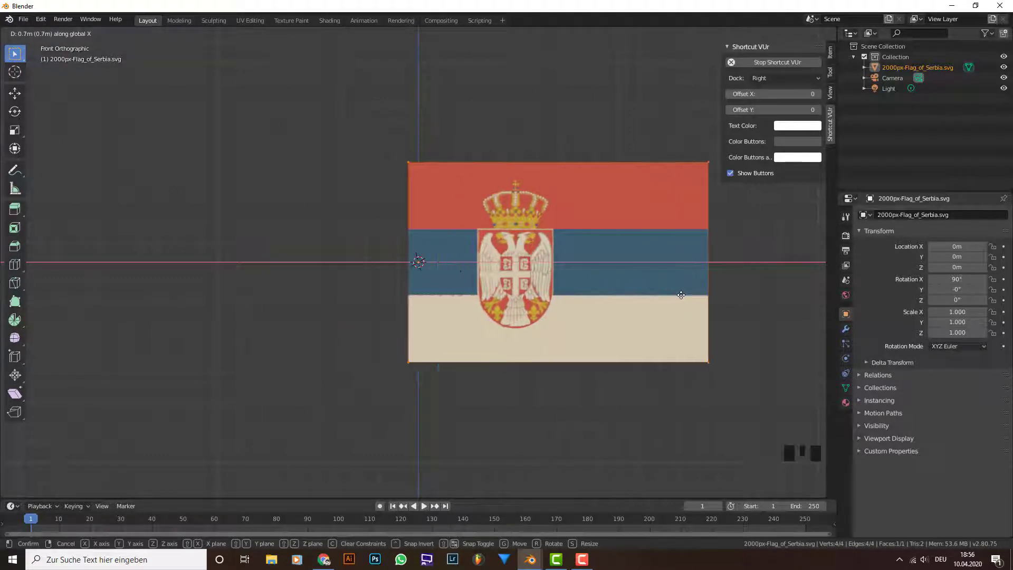
pyautogui.click(680, 296)
# Step: Nudge the flag mesh along X until its pole-side edge meets the 3D cursor, and return to Object Mode
pyautogui.scroll(7, 465, 283)
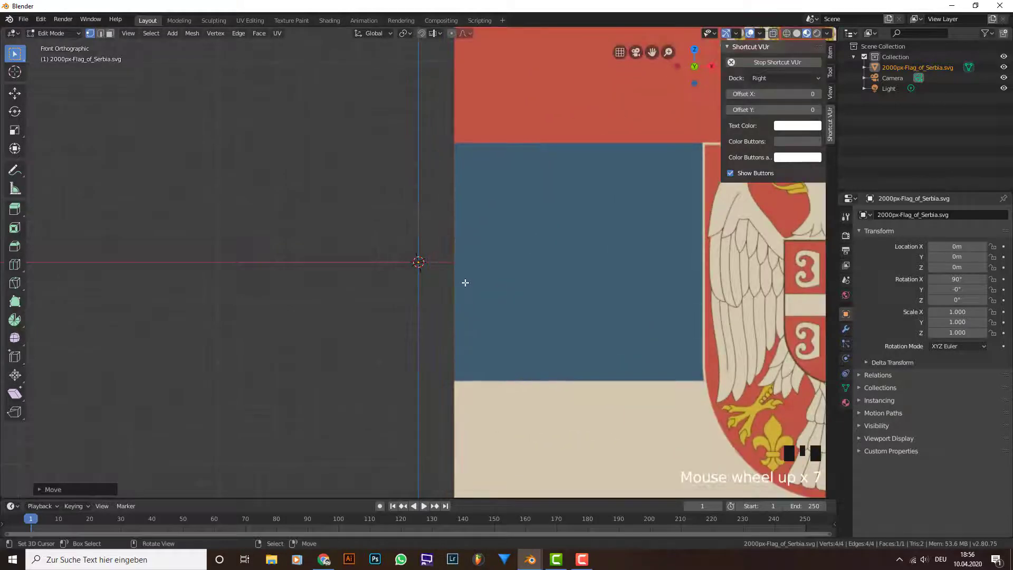
pyautogui.press('g')
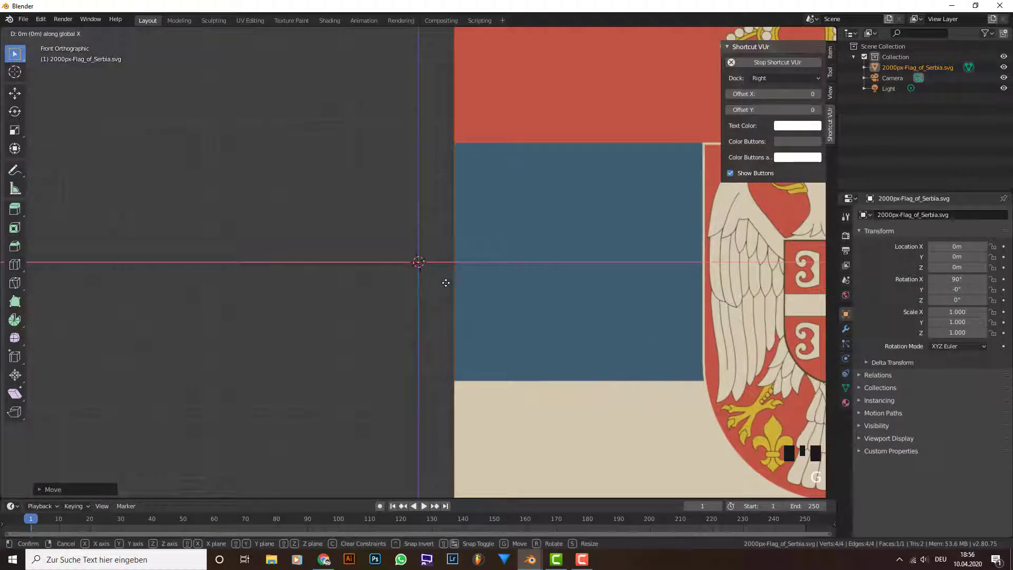
pyautogui.press('x')
pyautogui.click(430, 283)
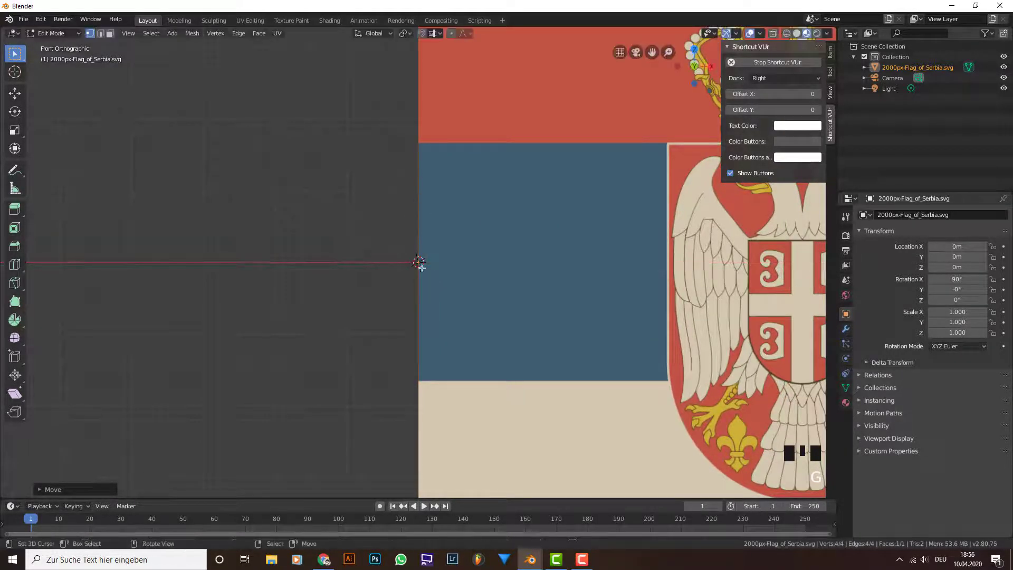
pyautogui.scroll(5, 420, 267)
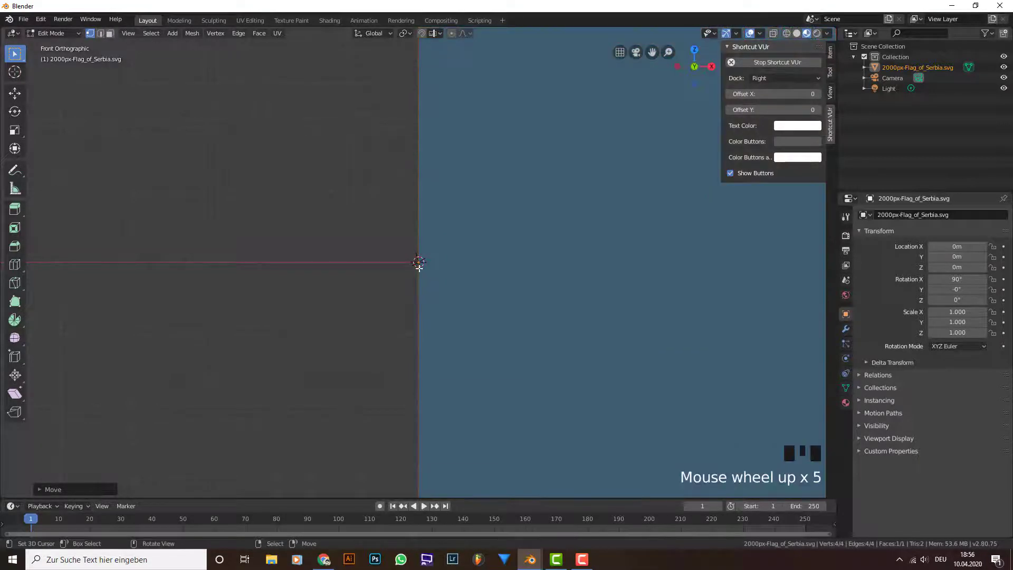
pyautogui.scroll(-6, 418, 263)
pyautogui.press('Tab')
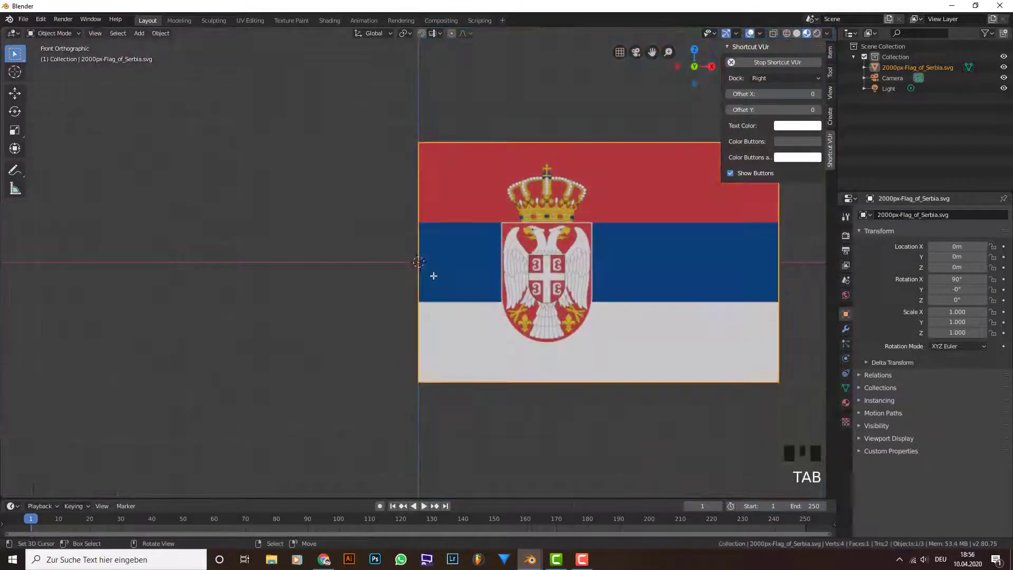
# Step: In Edit Mode, divide the flag mesh into vertical strips with 20 evenly spaced, unshifted loop cuts
pyautogui.scroll(-1, 444, 274)
pyautogui.scroll(-2, 457, 275)
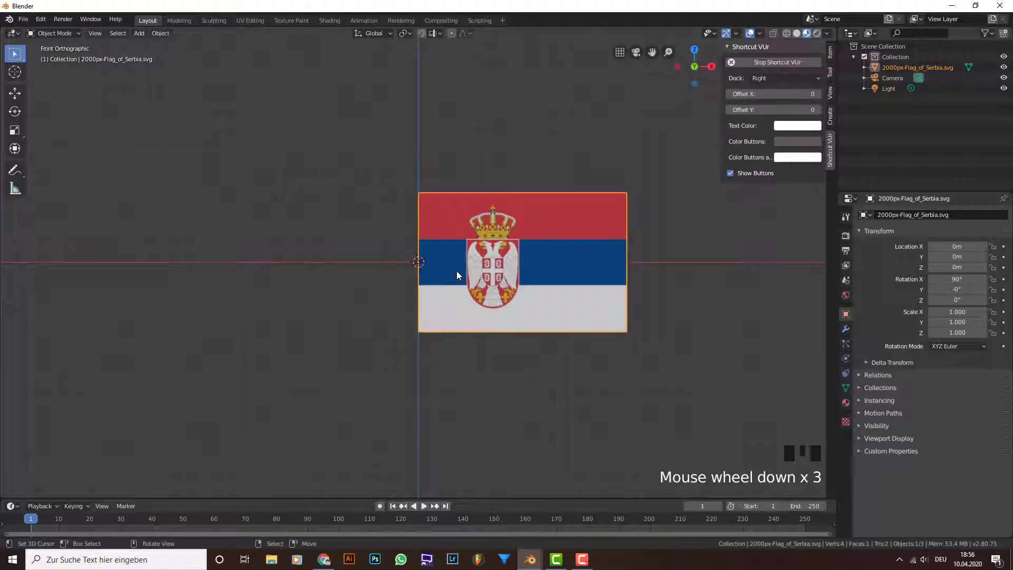
pyautogui.scroll(2, 583, 270)
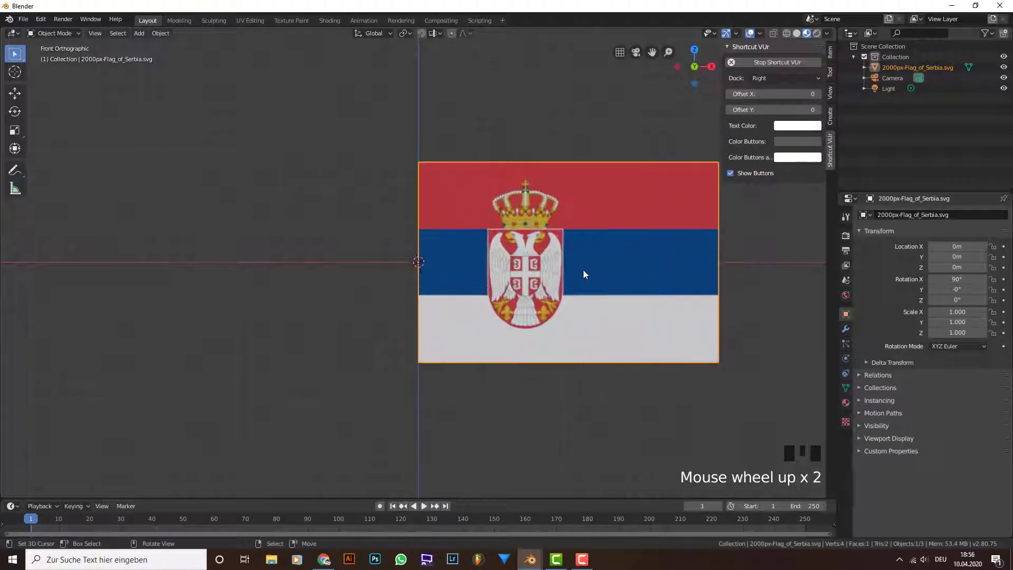
pyautogui.press('Tab')
pyautogui.keyDown('shift'); pyautogui.moveTo(696, 278); pyautogui.dragTo(576, 280, button='middle'); pyautogui.keyUp('shift')
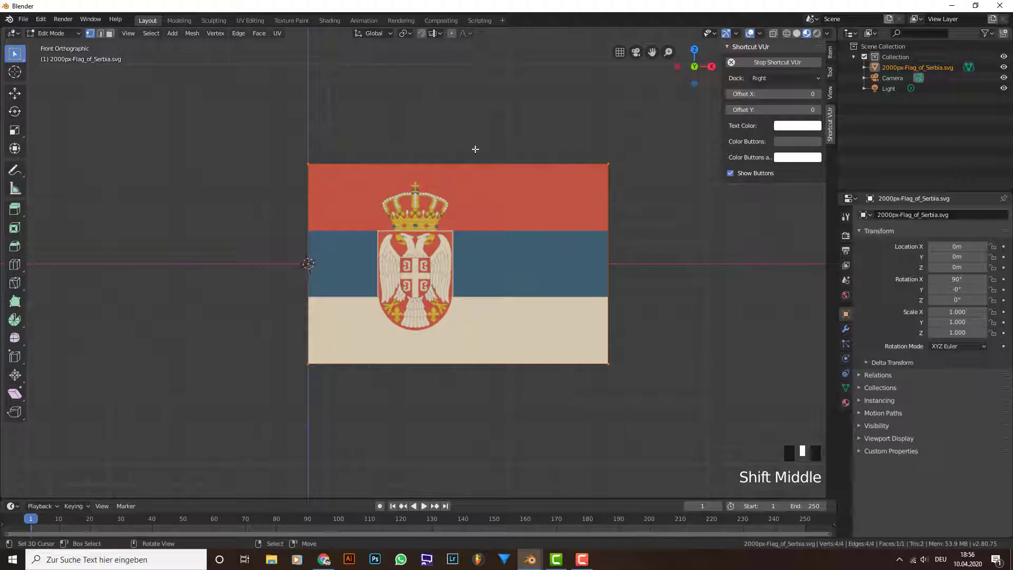
pyautogui.hotkey('ctrl', 'r')
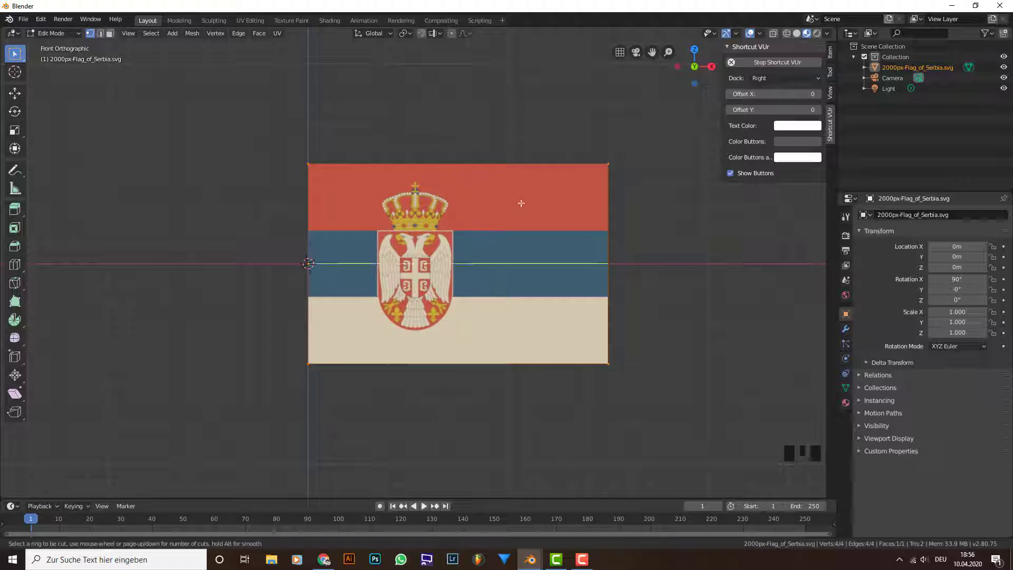
pyautogui.moveTo(460, 164); pyautogui.dragTo(560, 164)
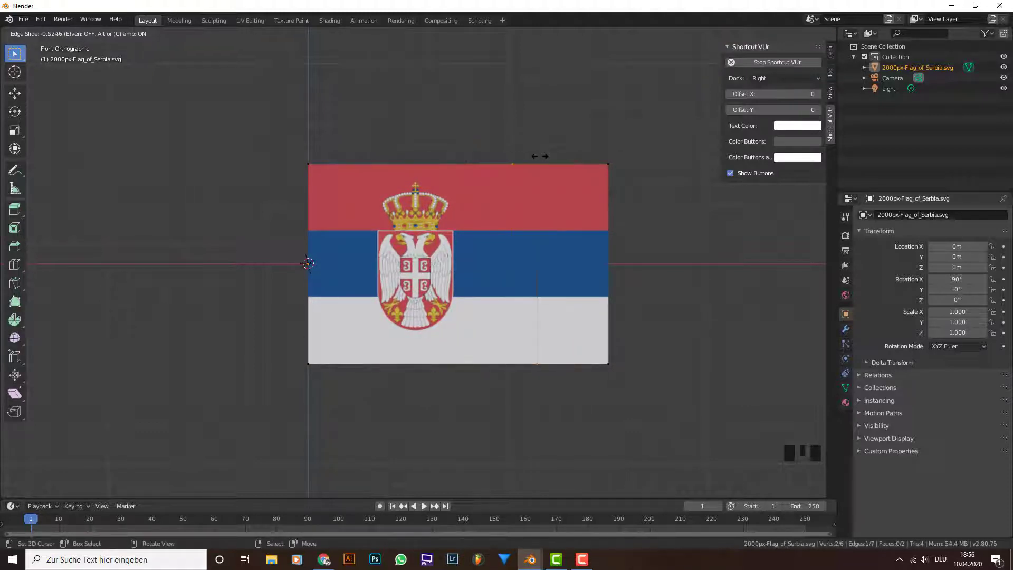
pyautogui.rightClick(434, 114)
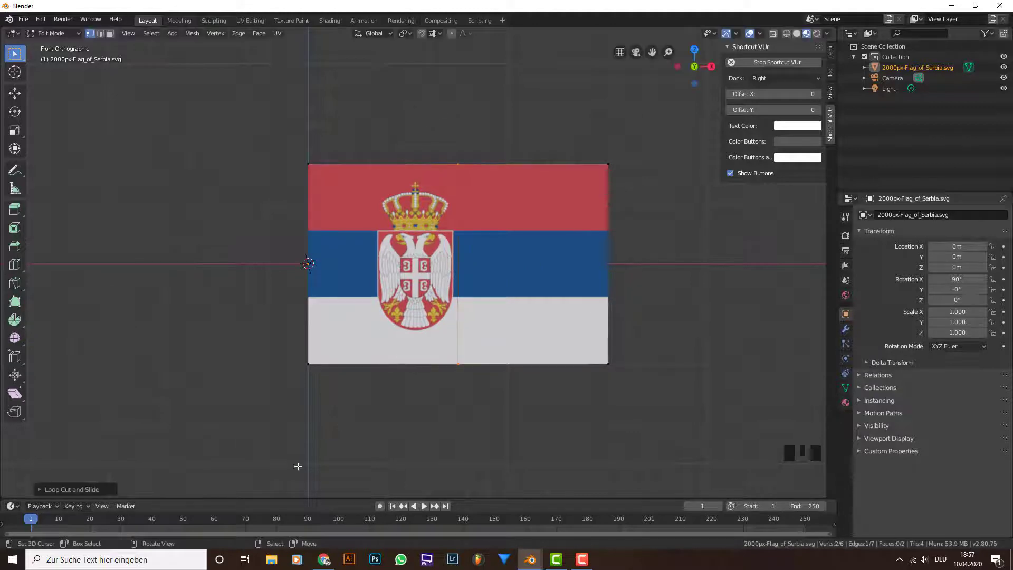
pyautogui.click(60, 491)
pyautogui.click(135, 405)
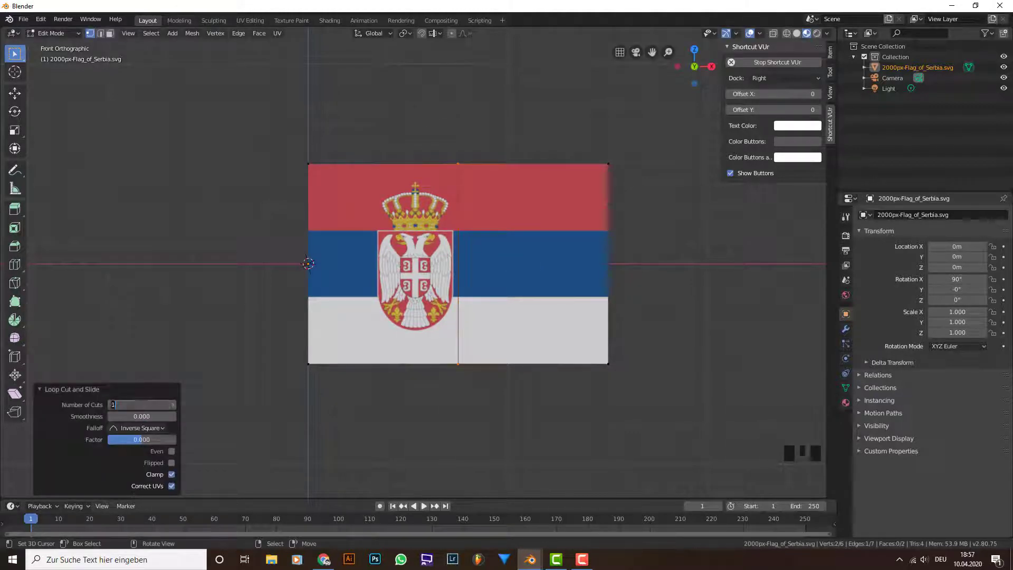
pyautogui.write('20')
pyautogui.click(493, 118)
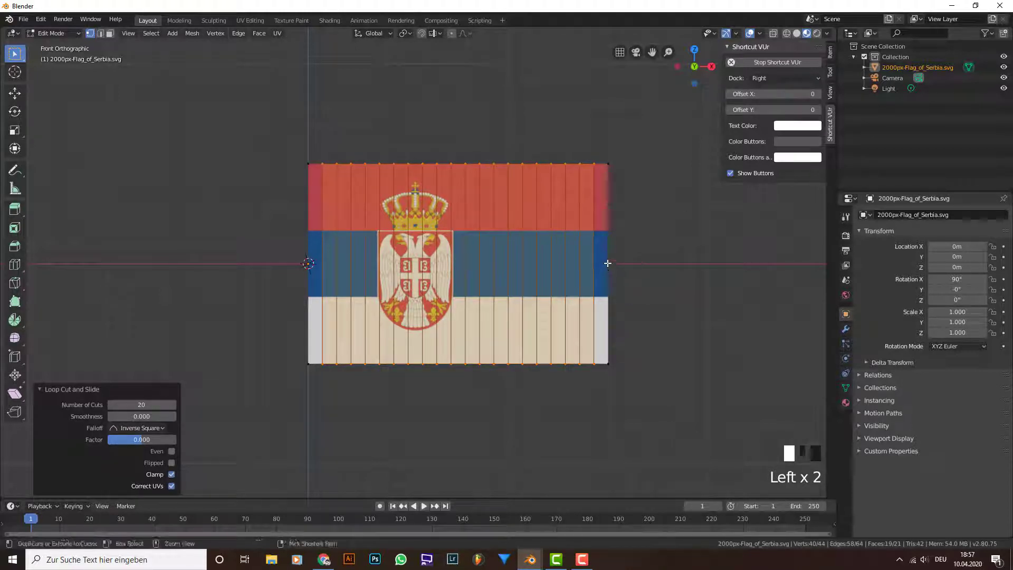
# Step: Add 12 evenly spaced horizontal loop cuts across the flag mesh, without sliding them
pyautogui.hotkey('ctrl', 'r')
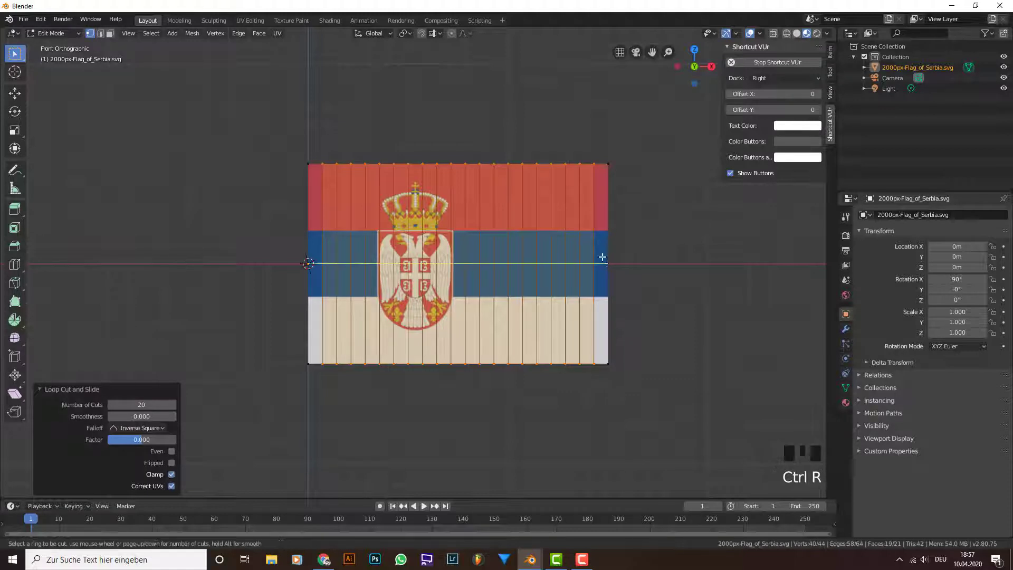
pyautogui.click(611, 268)
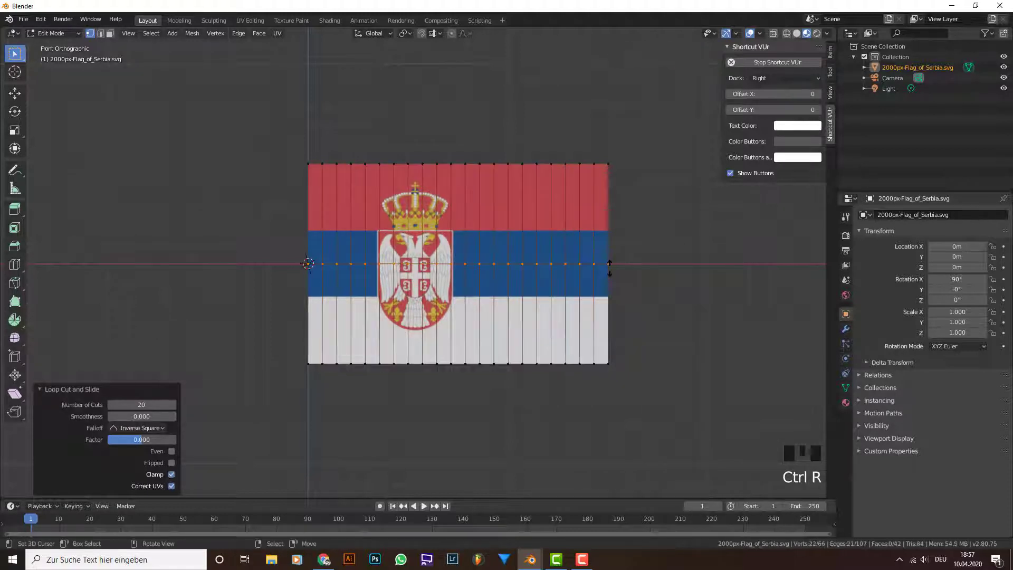
pyautogui.rightClick(618, 221)
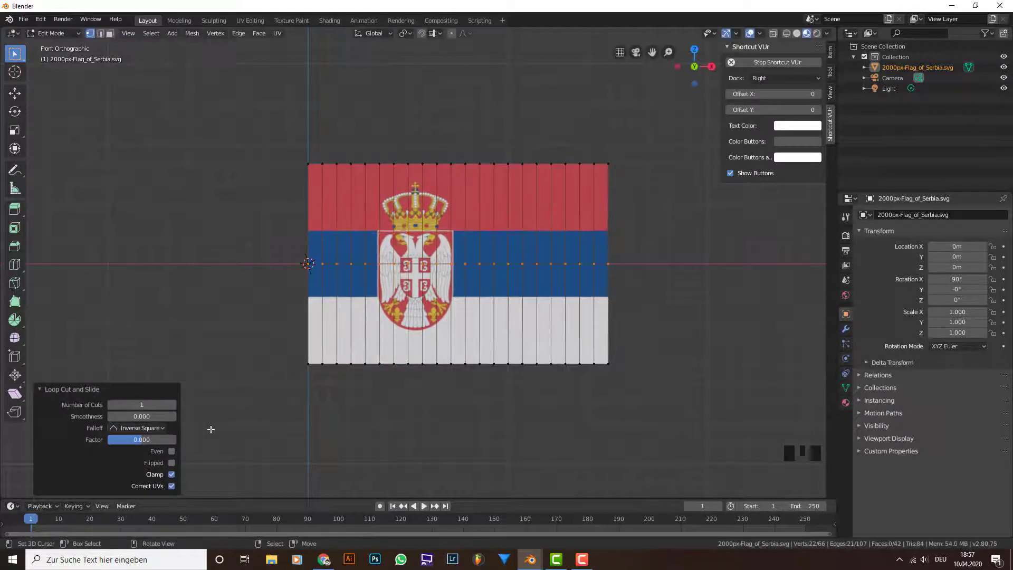
pyautogui.click(144, 405)
pyautogui.click(472, 209)
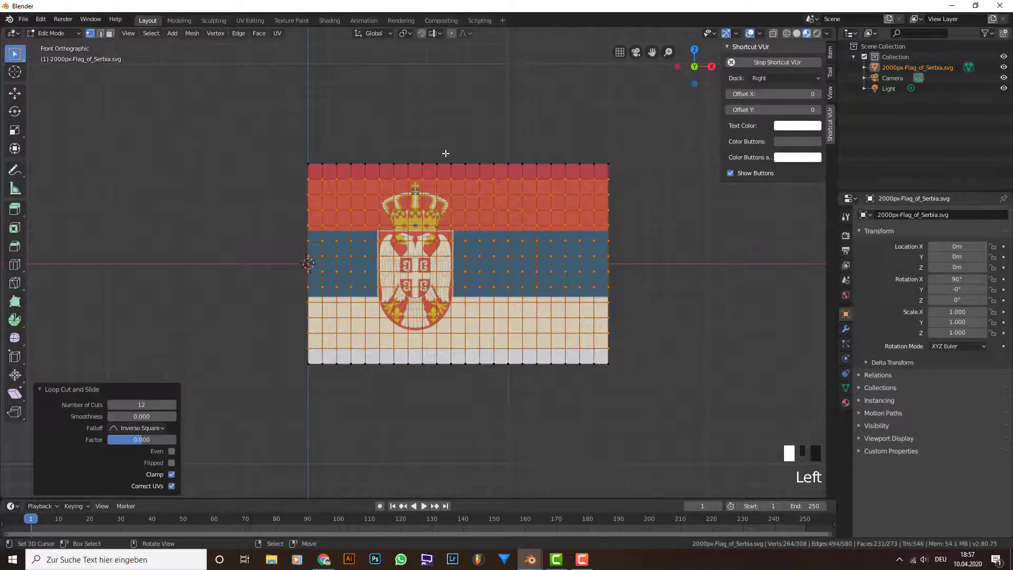
# Step: Assign the upper and lower pole-side corner vertices of the flag to a new vertex group, and return to Object Mode
pyautogui.scroll(5, 446, 153)
pyautogui.keyDown('shift'); pyautogui.moveTo(475, 169); pyautogui.dragTo(365, 430, button='middle'); pyautogui.keyUp('shift')
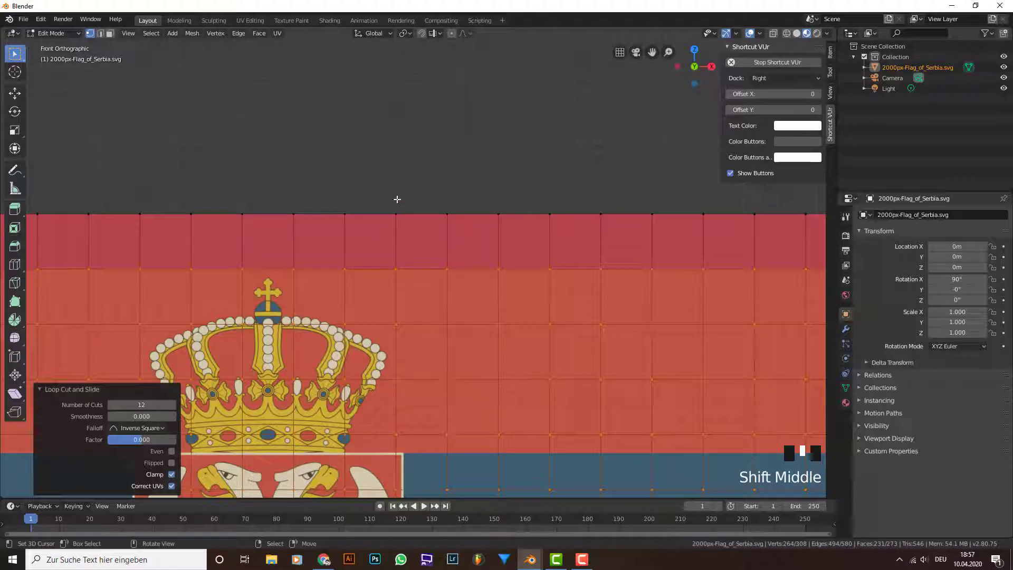
pyautogui.scroll(-5, 500, 267)
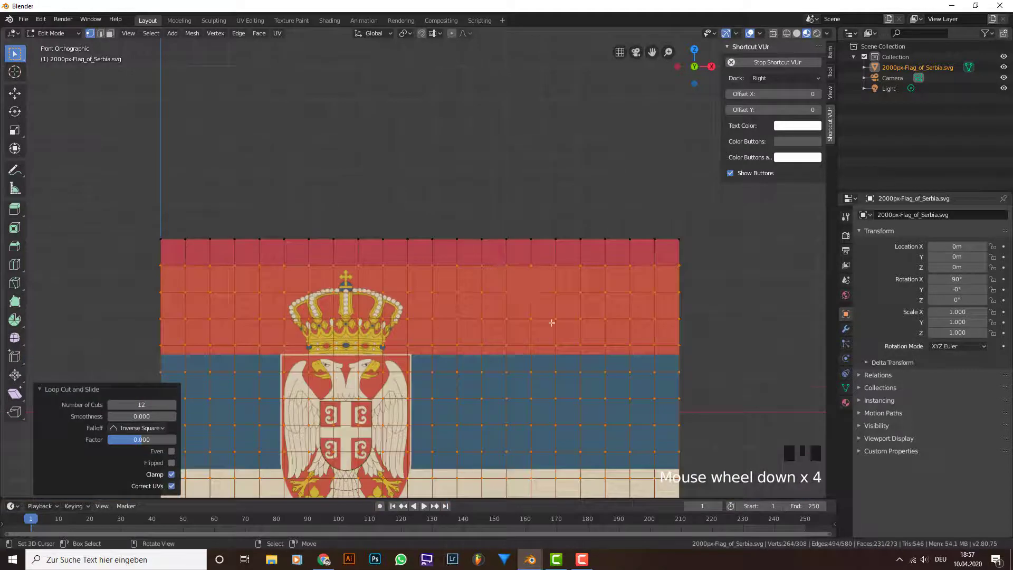
pyautogui.keyDown('shift'); pyautogui.moveTo(595, 332); pyautogui.dragTo(589, 249, button='middle'); pyautogui.keyUp('shift')
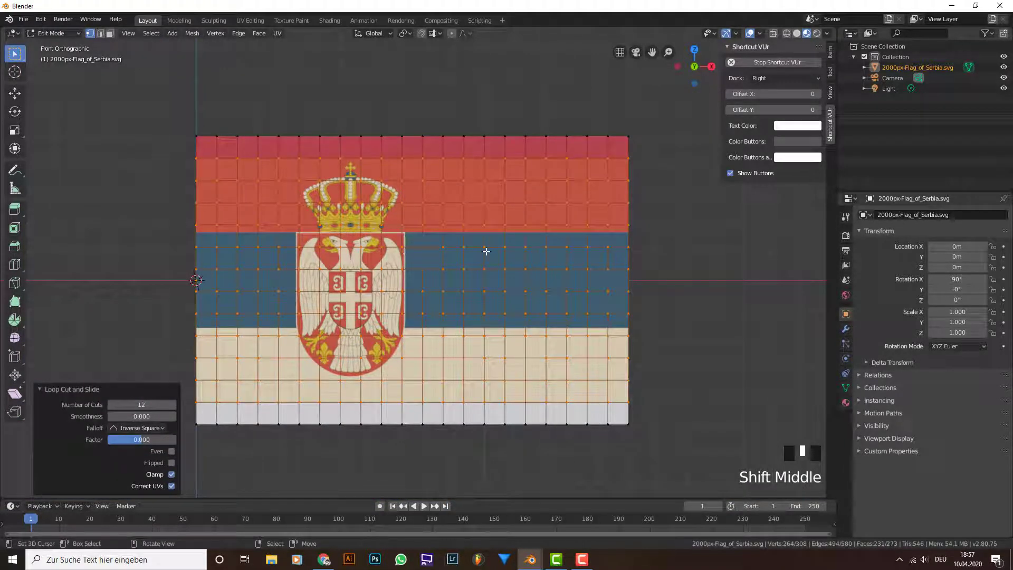
pyautogui.press('Tab')
pyautogui.press('Tab')
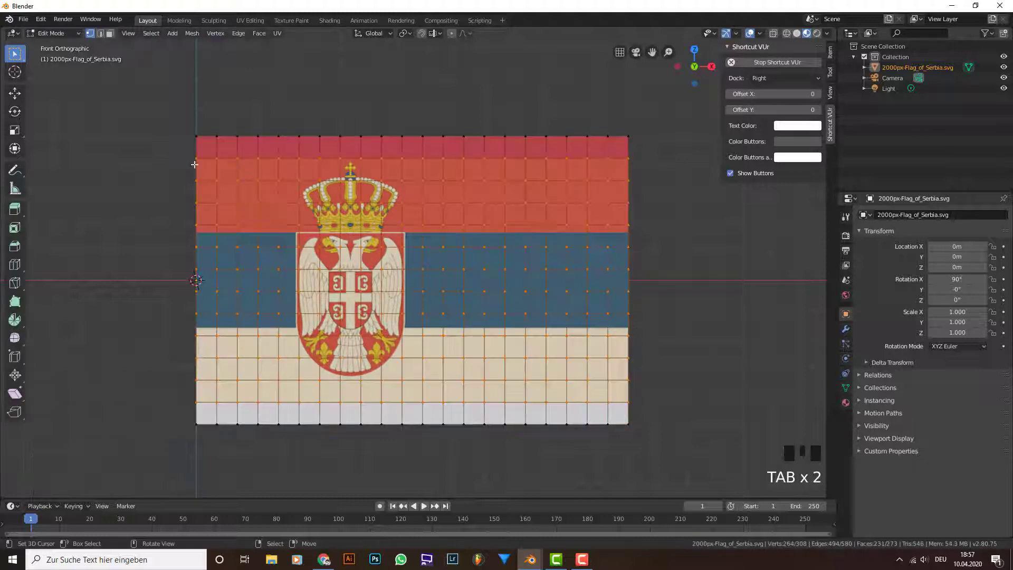
pyautogui.click(90, 35)
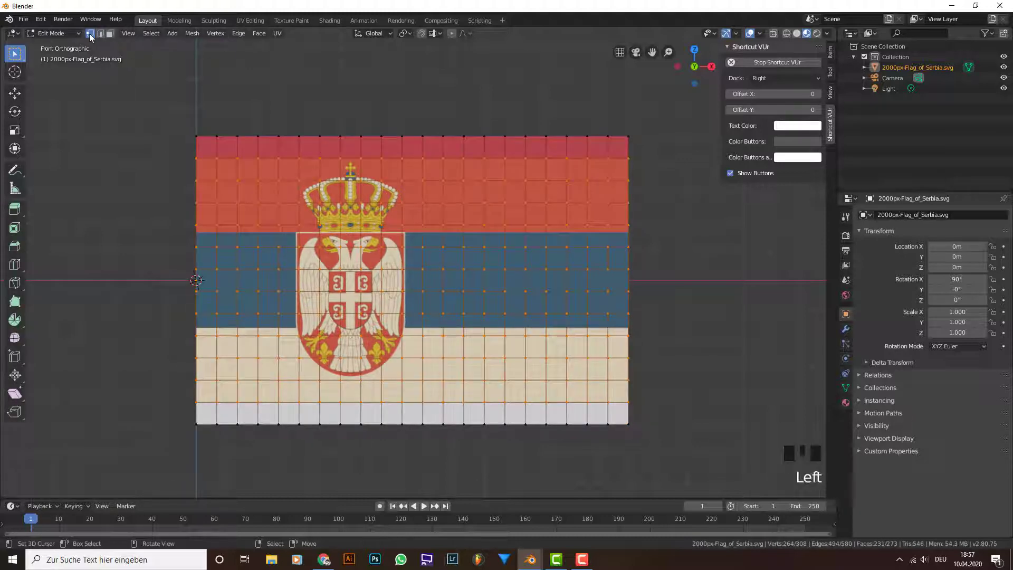
pyautogui.rightClick(197, 138)
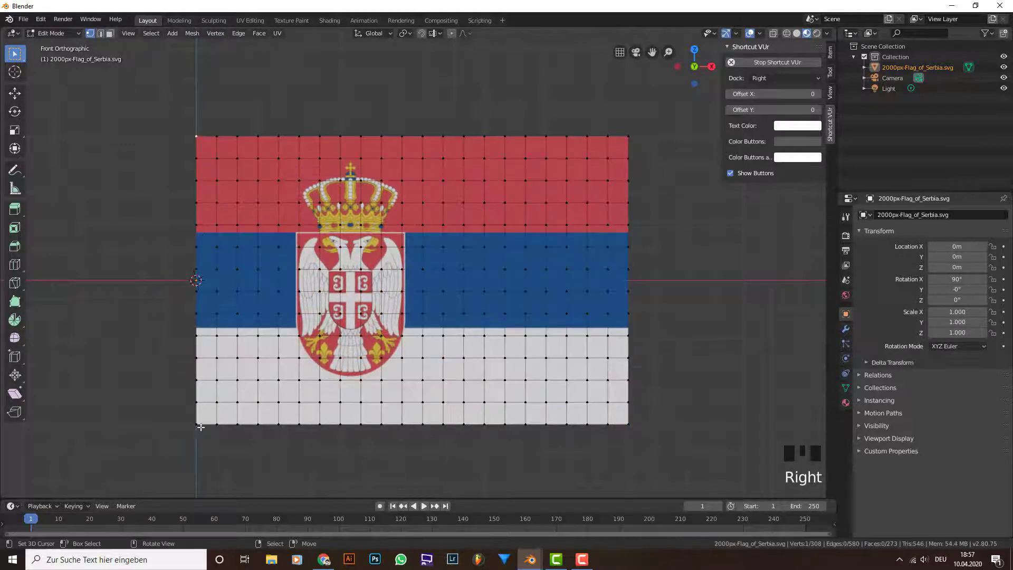
pyautogui.keyDown('shift'); pyautogui.rightClick(198, 426); pyautogui.keyUp('shift')
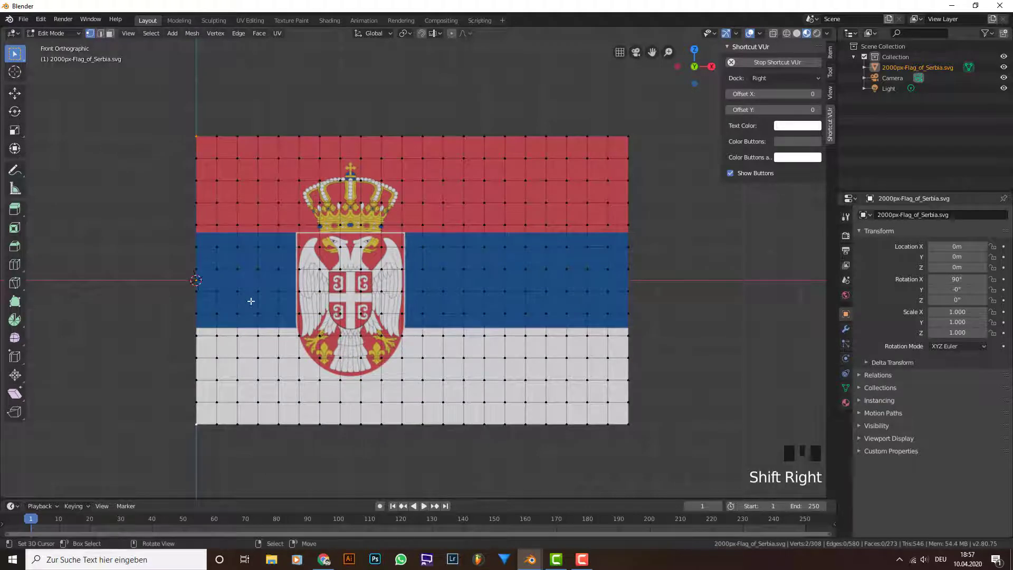
pyautogui.click(850, 386)
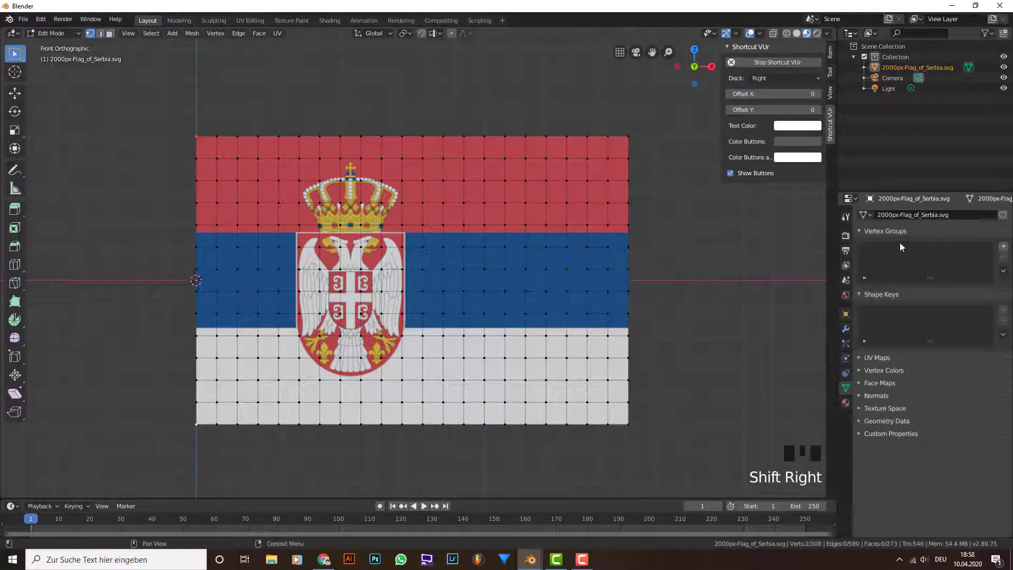
pyautogui.click(1004, 247)
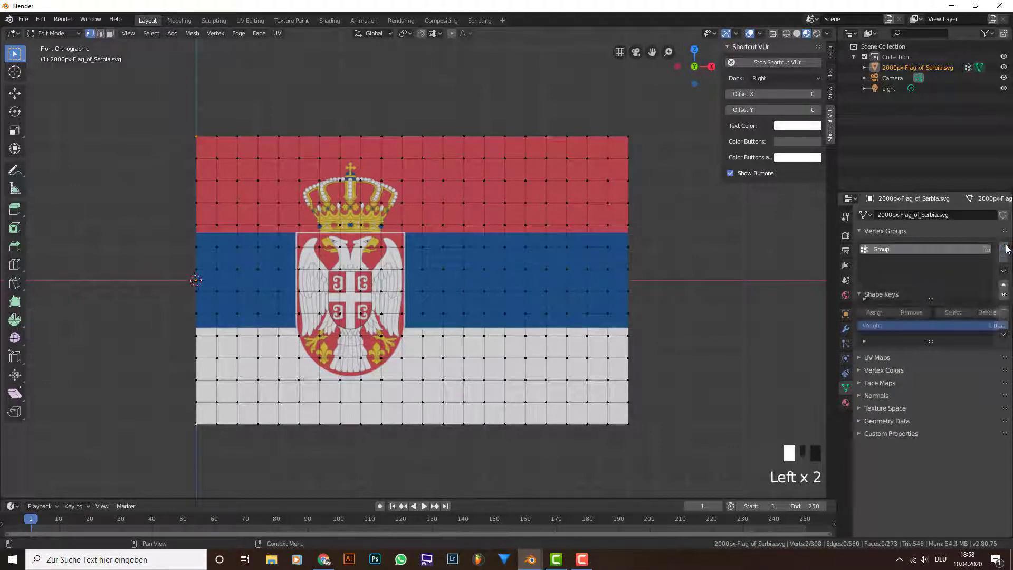
pyautogui.click(879, 315)
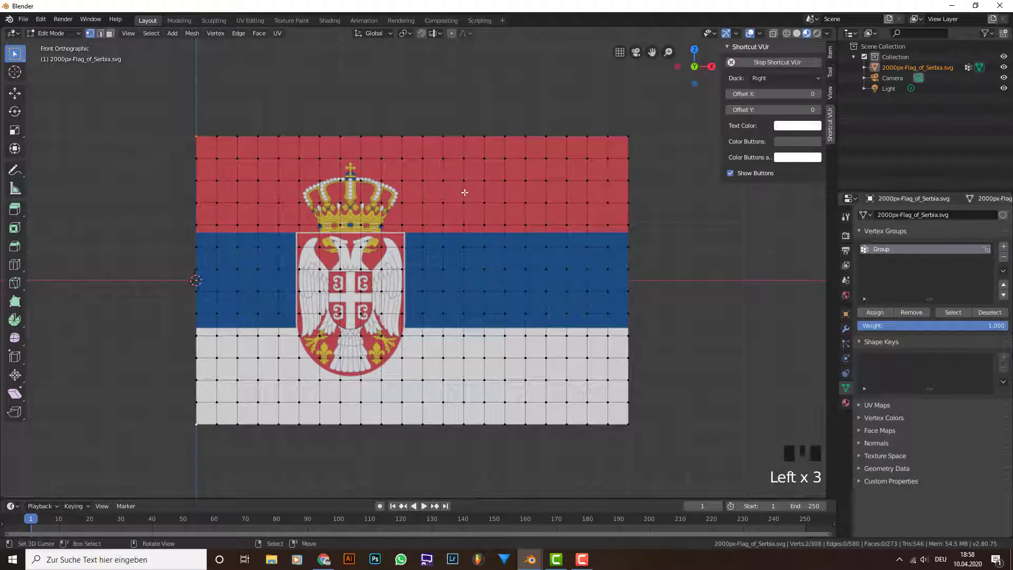
pyautogui.press('Tab')
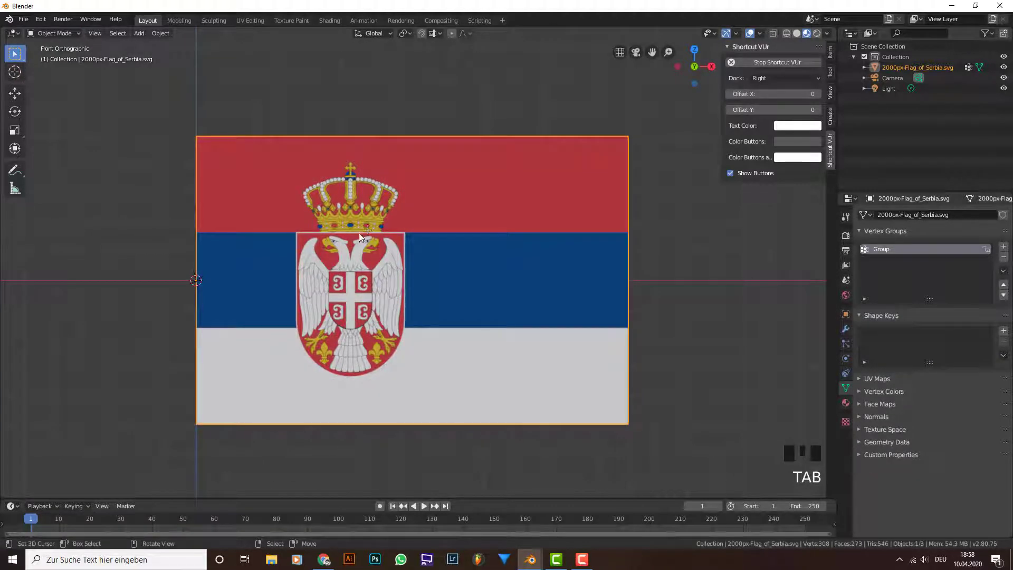
# Step: Add a Wind force field at the 3D cursor and rotate it 90° about the global Y axis
pyautogui.scroll(-2, 359, 233)
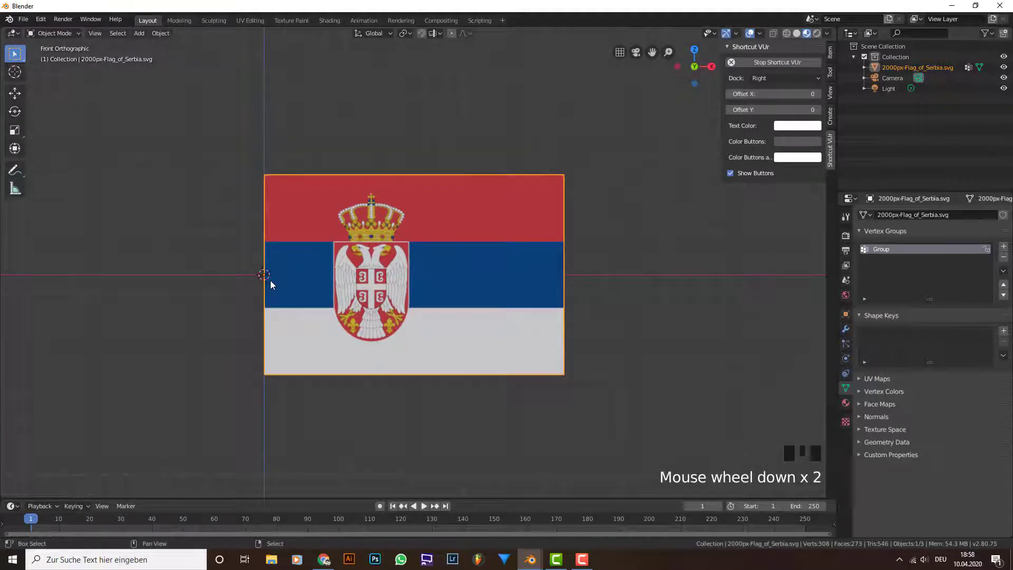
pyautogui.hotkey('shift', 'a')
pyautogui.moveTo(263, 298)
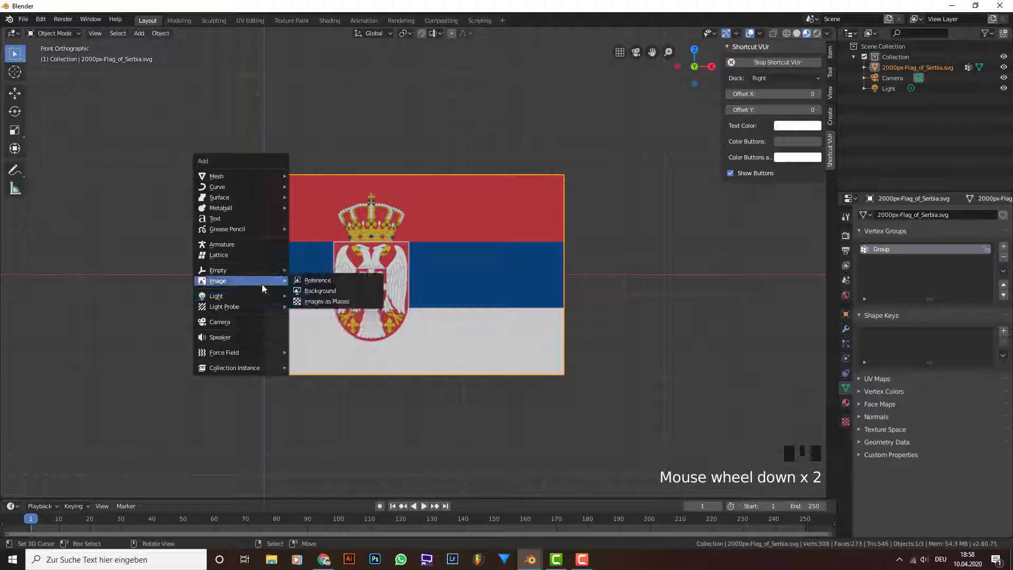
pyautogui.moveTo(267, 353)
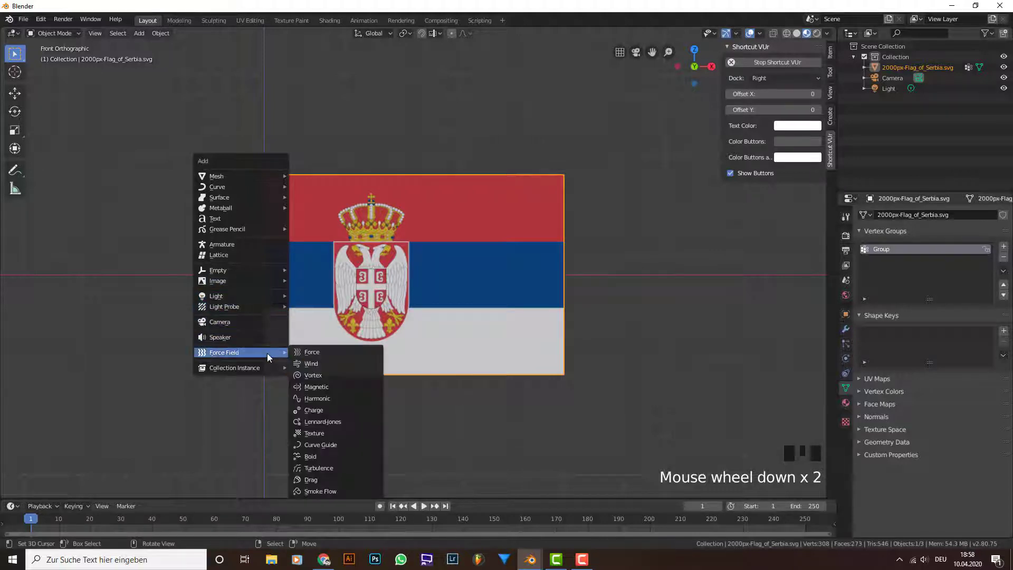
pyautogui.click(336, 363)
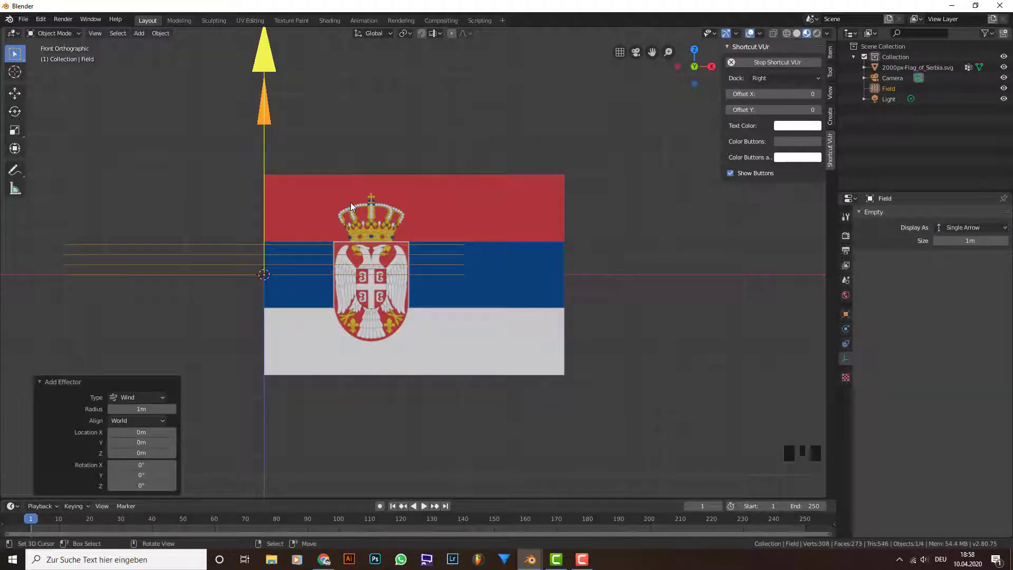
pyautogui.press('r')
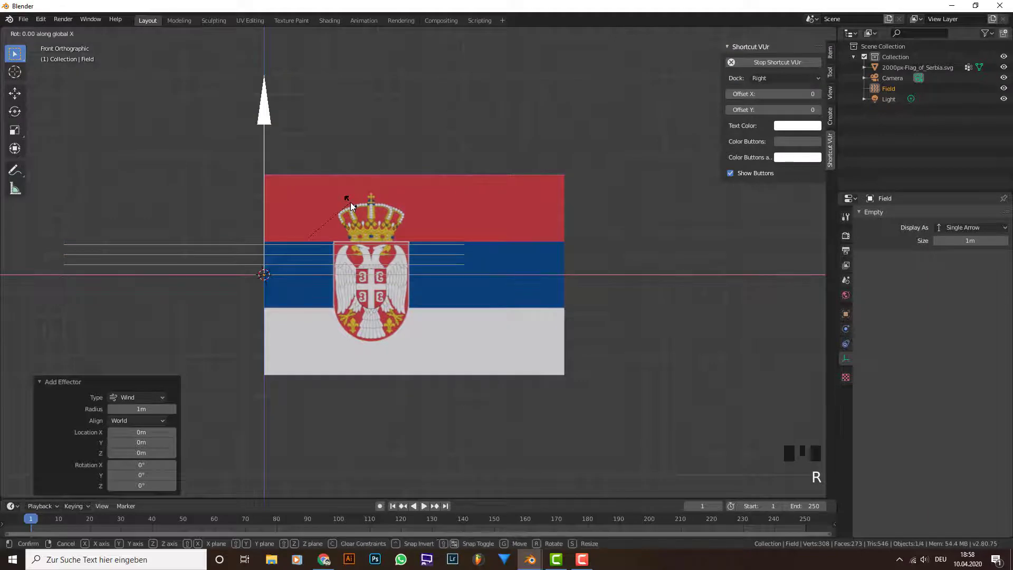
pyautogui.write('90')
pyautogui.press('Return')
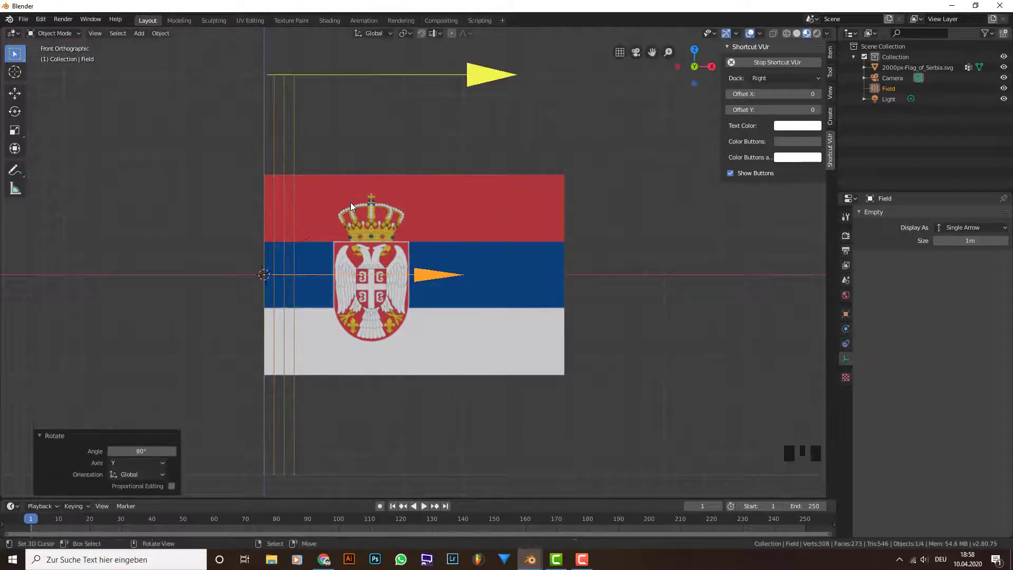
# Step: Move the wind field about 0.77 m in the negative X direction, behind the flag's pole-side edge
pyautogui.press('g')
pyautogui.press('x')
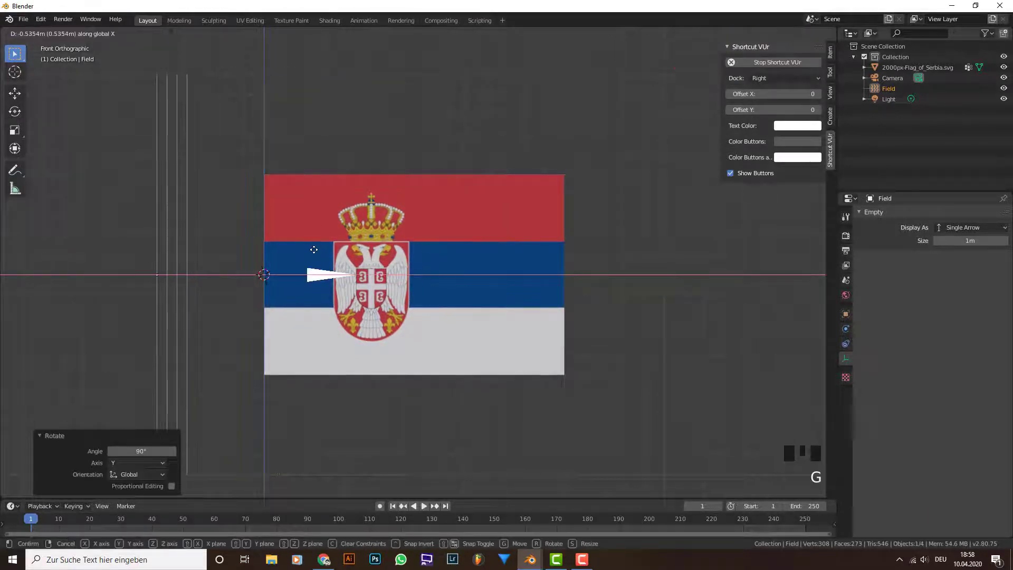
pyautogui.click(314, 249)
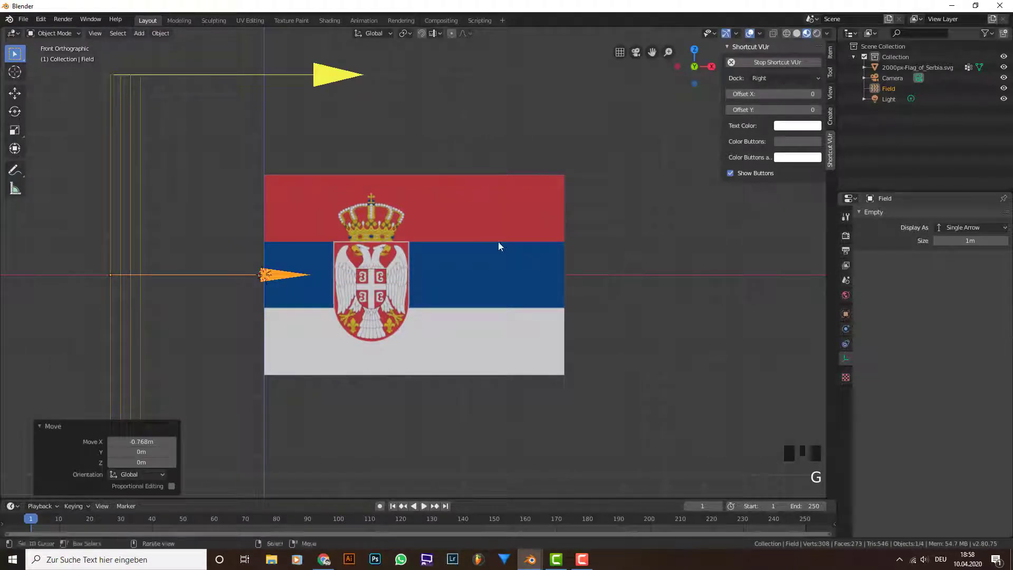
# Step: Set the wind force field's strength to 2500 in its physics settings
pyautogui.click(848, 330)
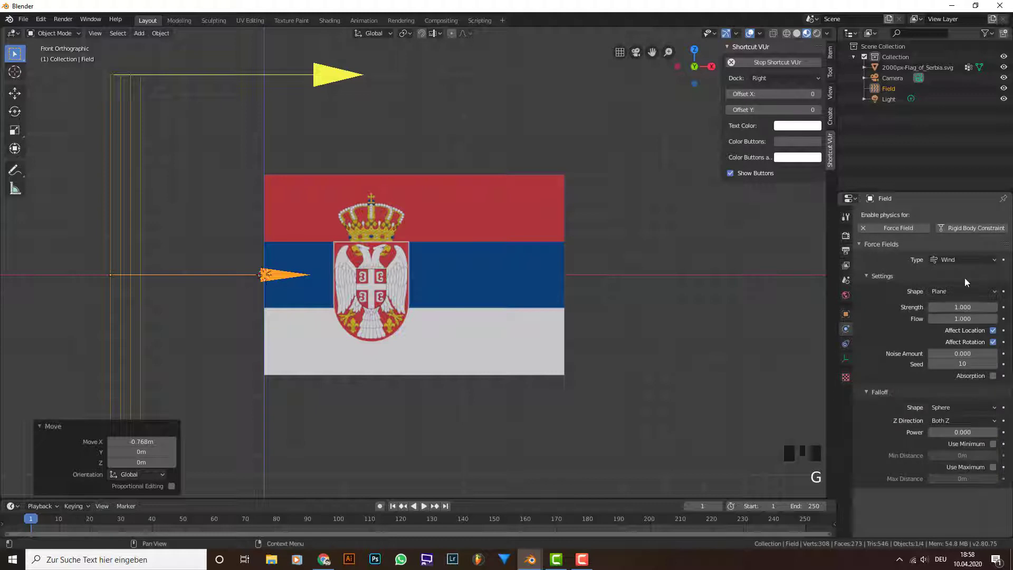
pyautogui.click(976, 307)
pyautogui.write('10')
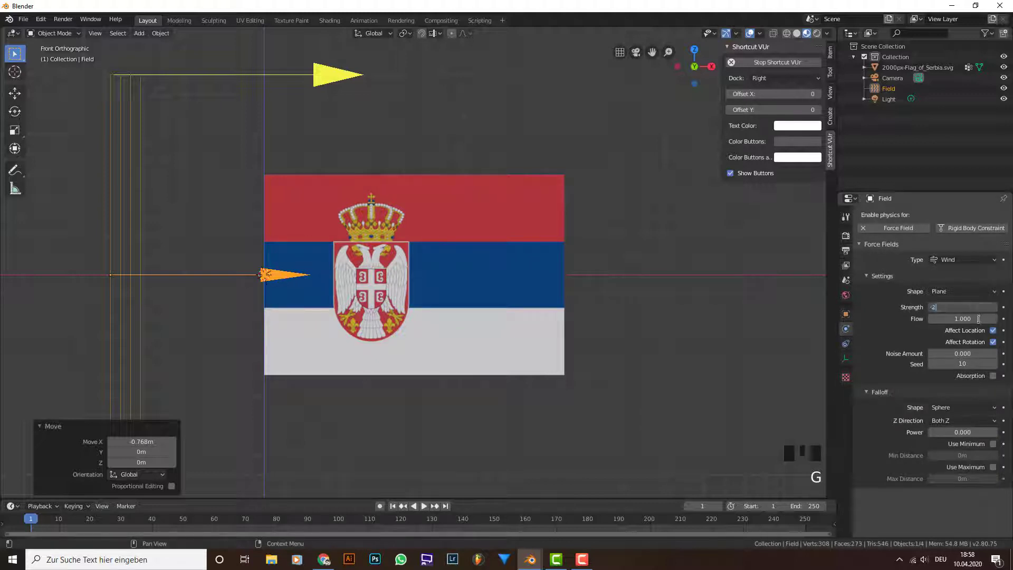
pyautogui.press('Return')
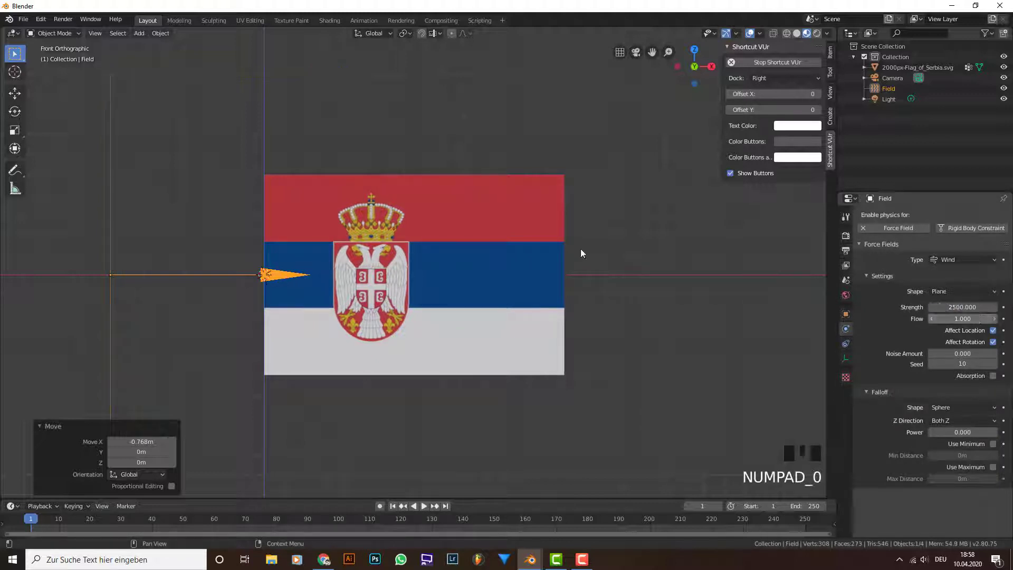
# Step: Add cloth physics to the flag with stiffness values of 1 for tension, 1 for compression and 0.1 for bending
pyautogui.rightClick(467, 241)
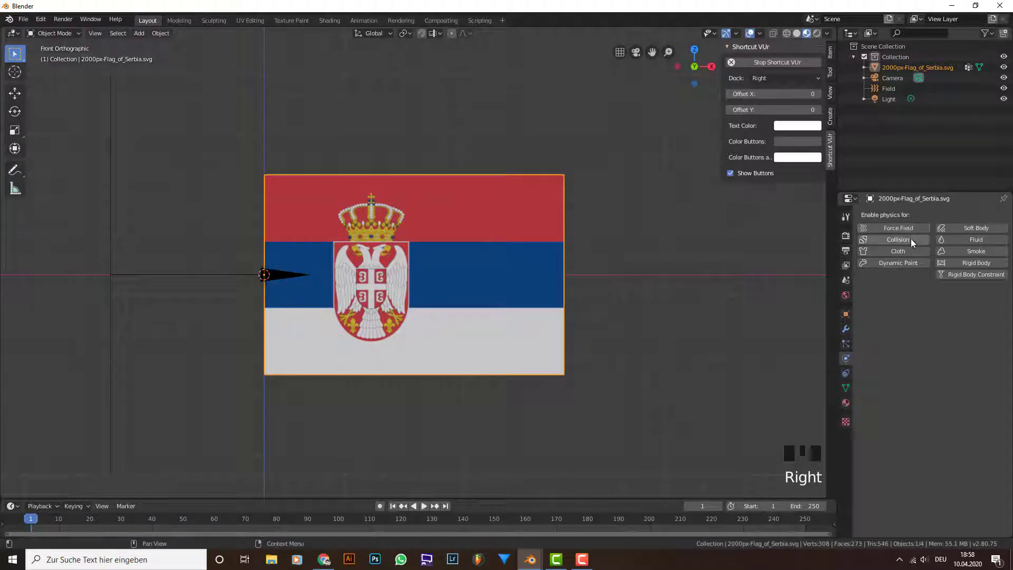
pyautogui.click(919, 249)
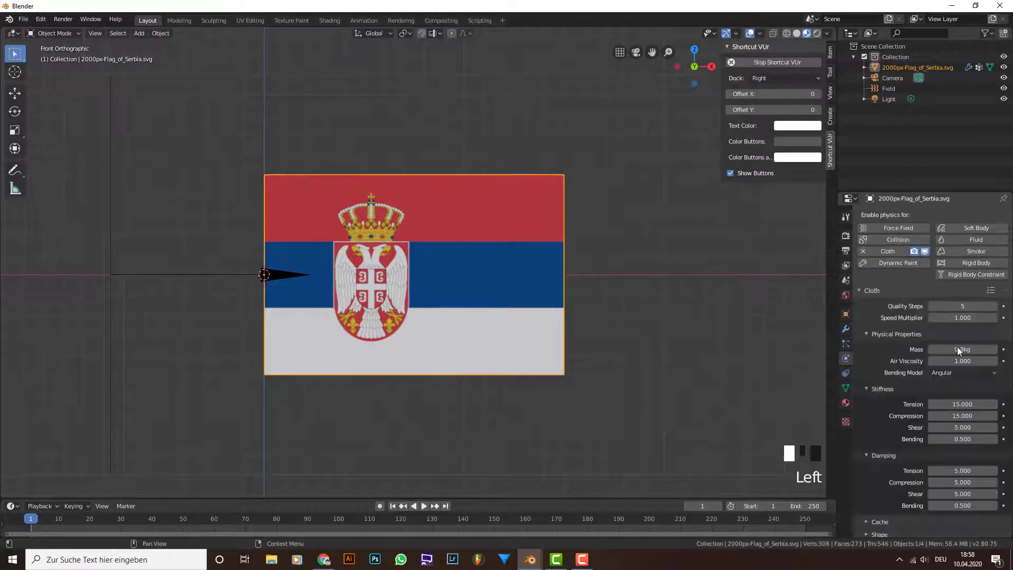
pyautogui.click(960, 404)
pyautogui.press('Return')
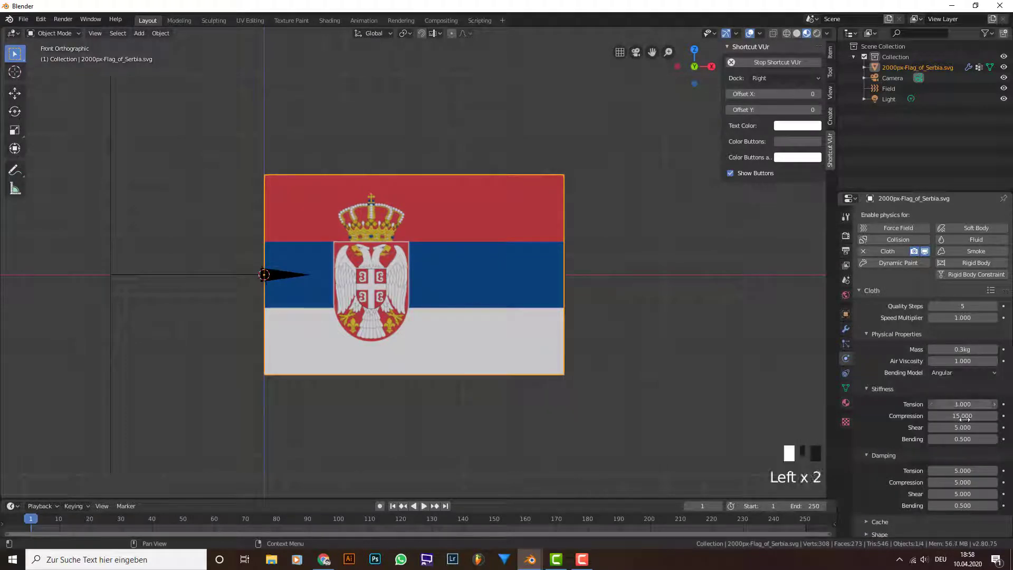
pyautogui.click(961, 416)
pyautogui.write('1')
pyautogui.press('Return')
pyautogui.click(973, 440)
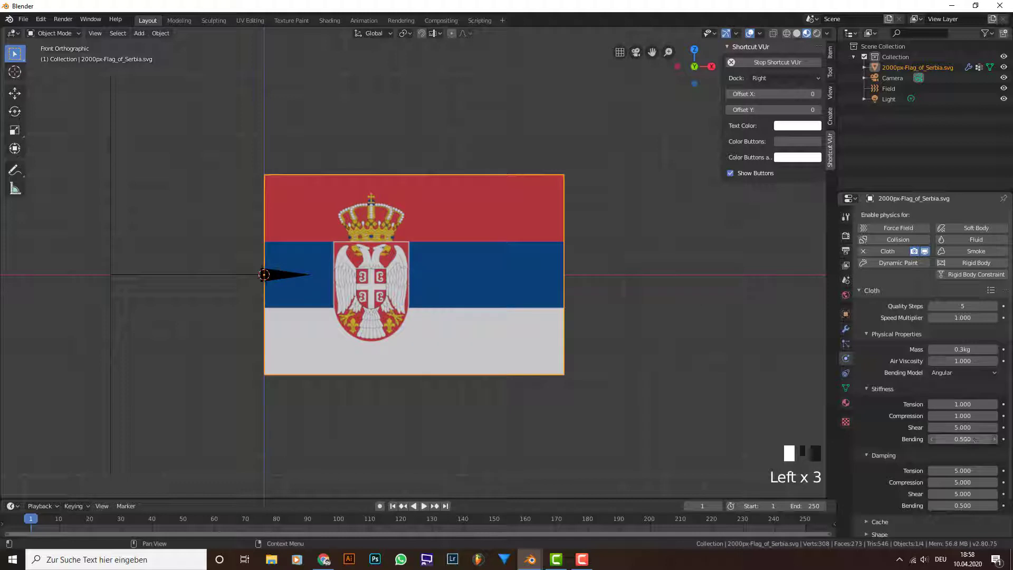
pyautogui.write('0.1')
pyautogui.press('Return')
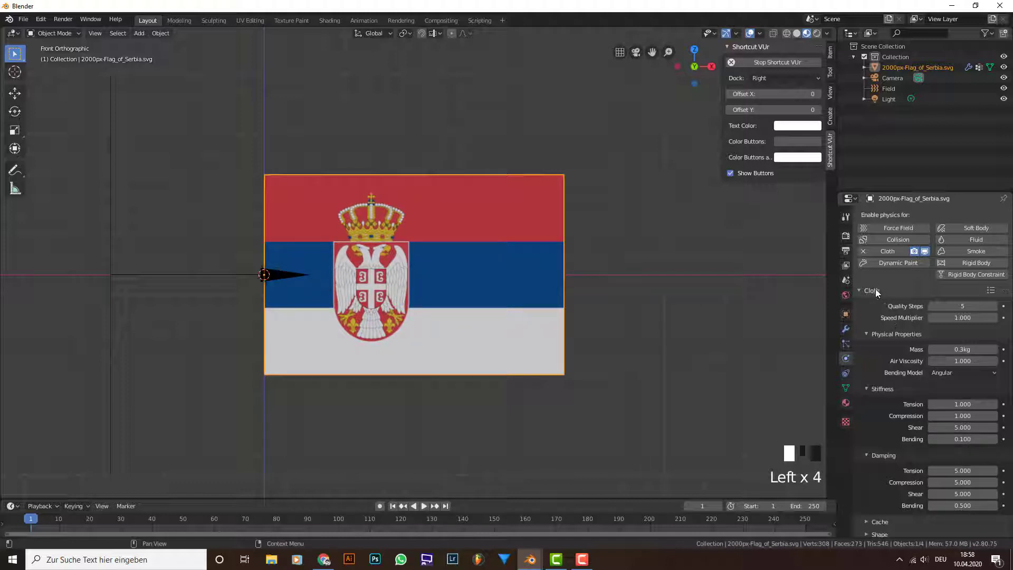
# Step: Set the cloth's pin group to the vertex group "Group" and enable Dynamic Mesh in its shape settings
pyautogui.scroll(-2, 894, 457)
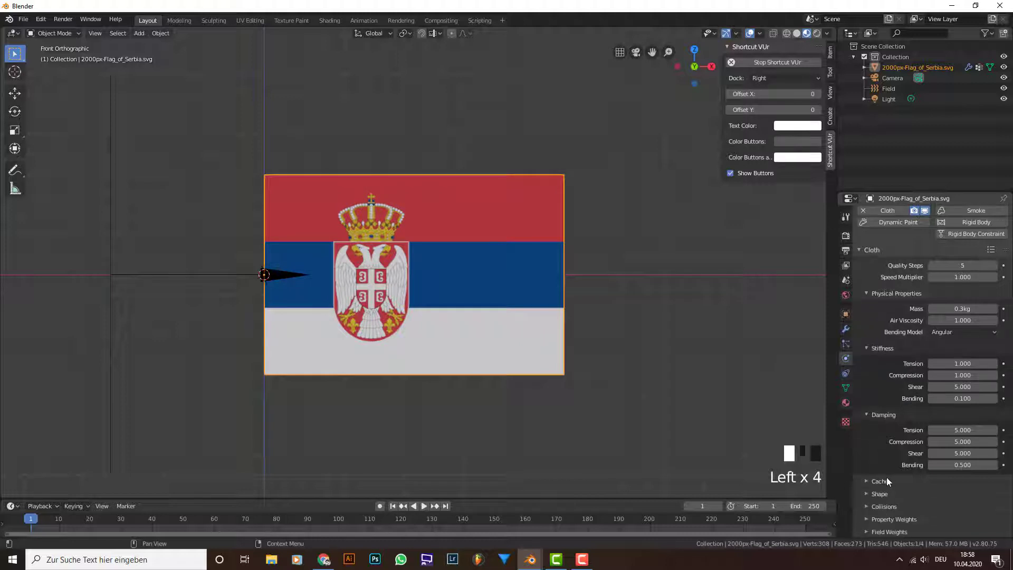
pyautogui.click(880, 494)
pyautogui.scroll(-4, 892, 499)
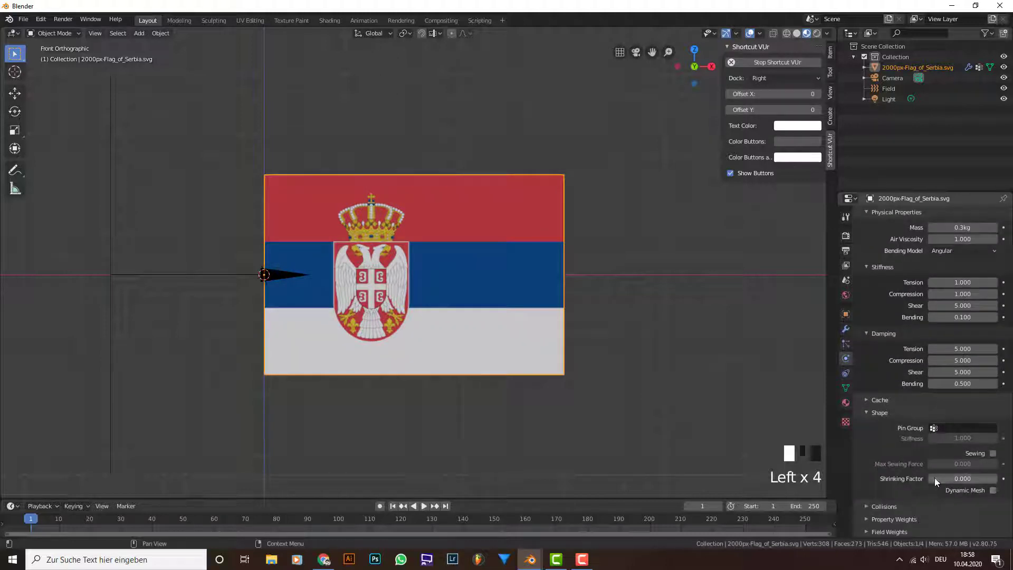
pyautogui.click(966, 429)
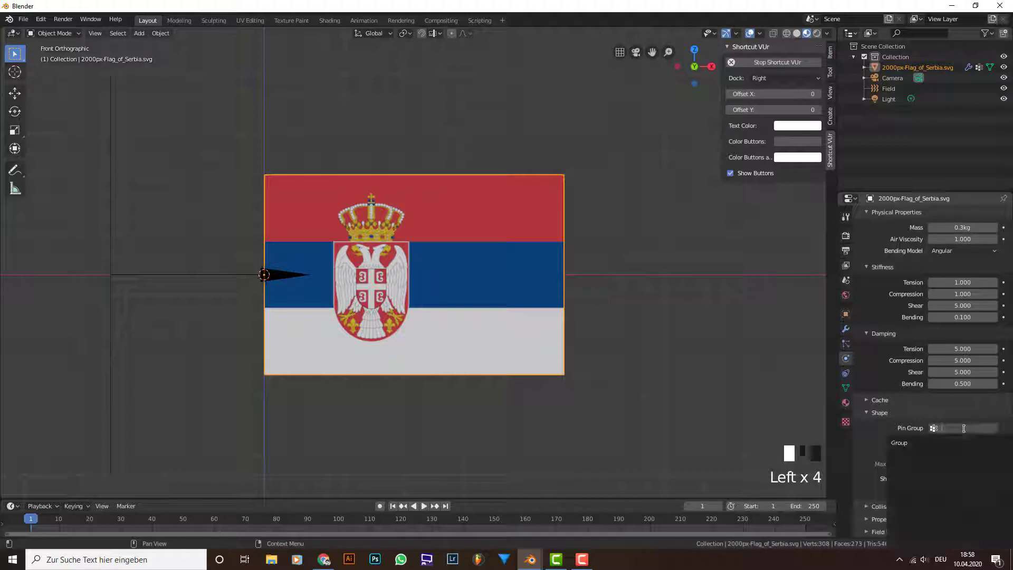
pyautogui.click(942, 447)
pyautogui.click(994, 491)
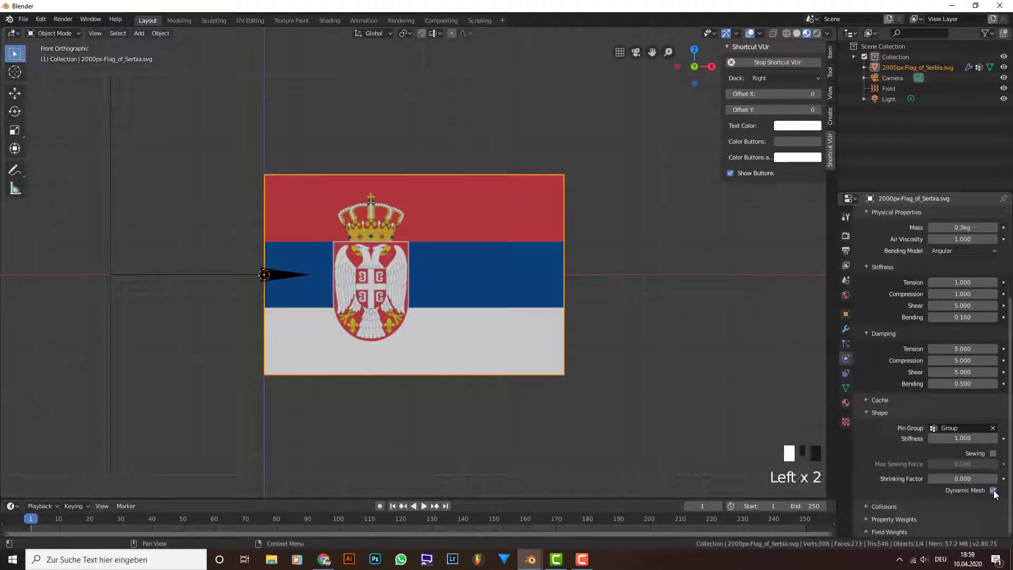
pyautogui.click(879, 414)
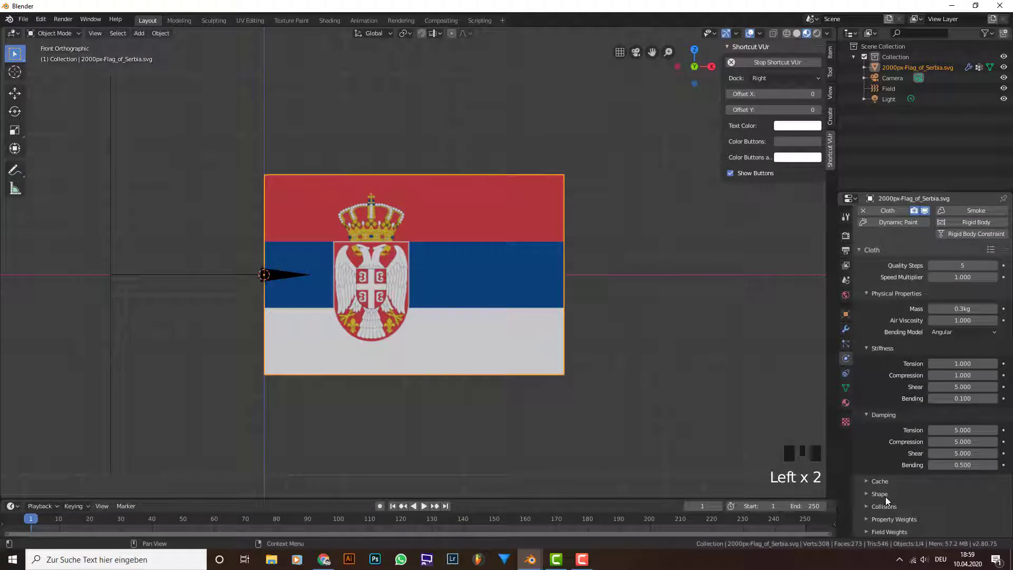
# Step: Enable Self Collisions for the flag's cloth, and expand the cloth cache settings
pyautogui.click(899, 508)
pyautogui.scroll(-5, 911, 499)
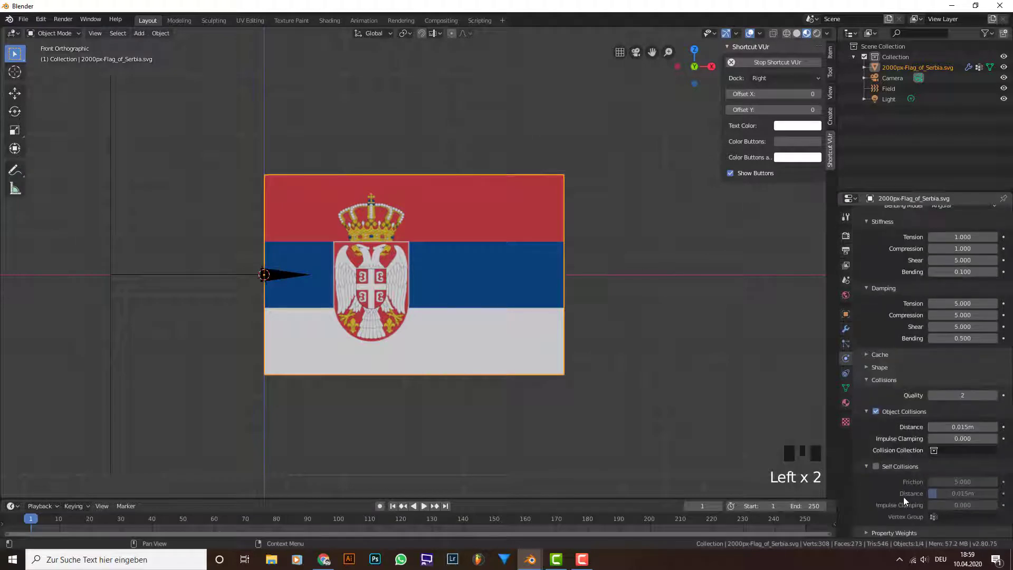
pyautogui.click(876, 466)
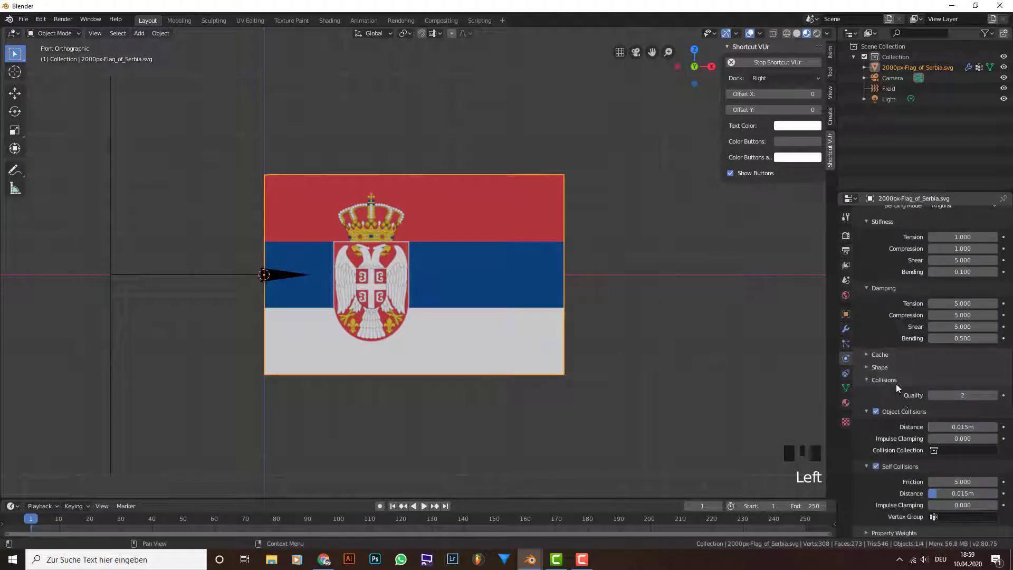
pyautogui.click(896, 381)
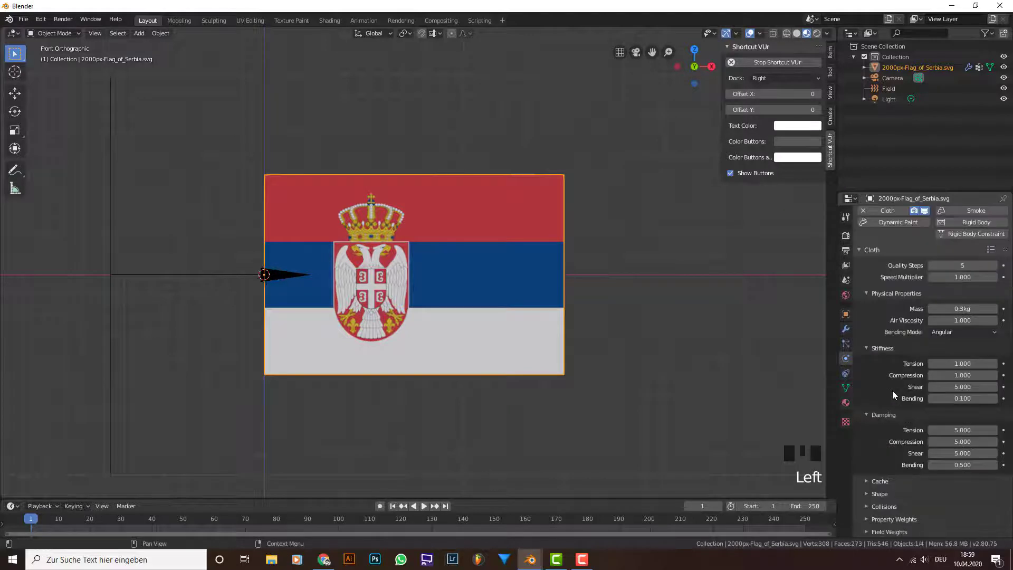
pyautogui.click(884, 481)
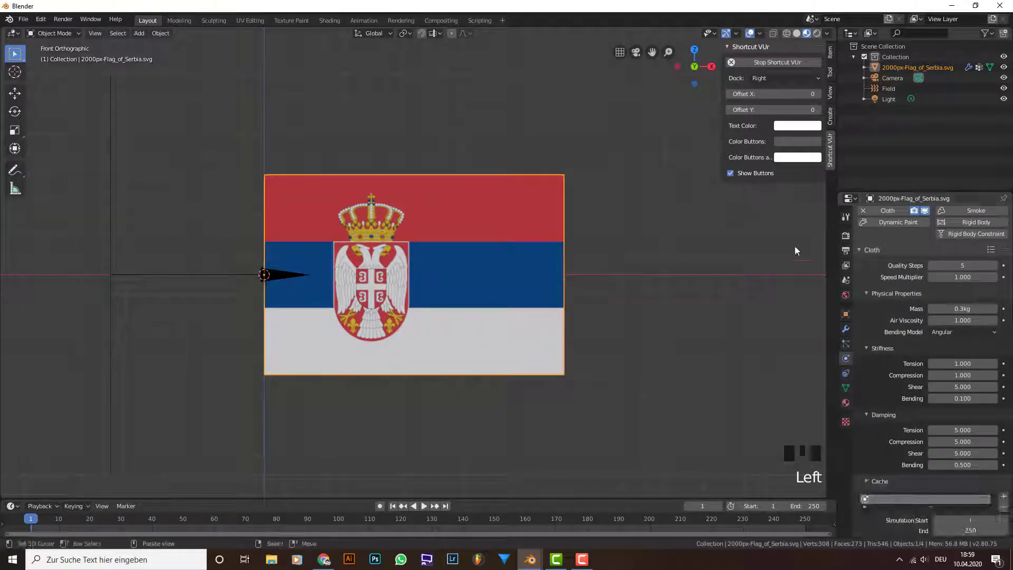
# Step: Add a Simple Subdivision Surface modifier to the flag with 1 render subdivision, and place it above the Cloth modifier
pyautogui.click(848, 329)
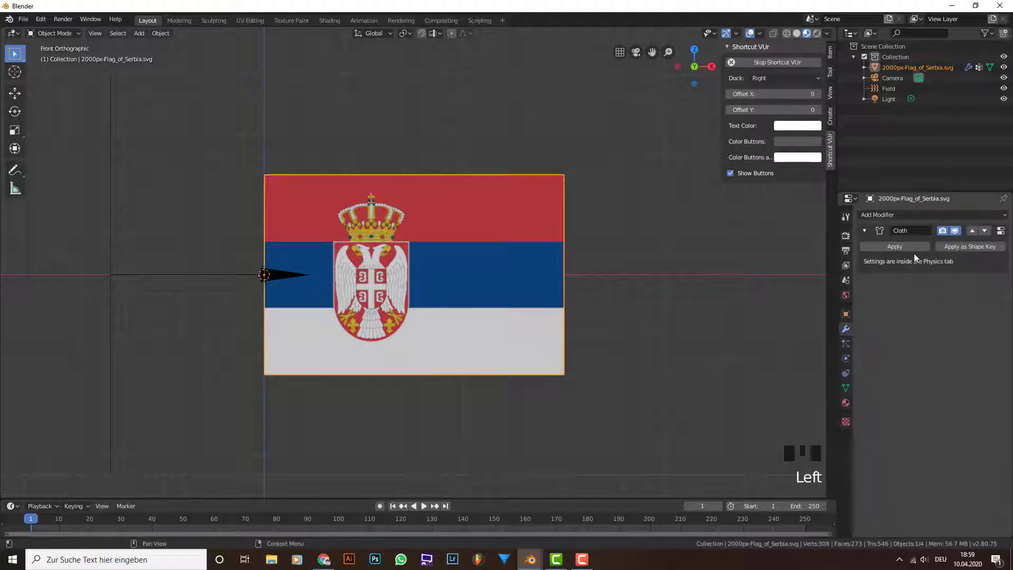
pyautogui.click(907, 217)
pyautogui.click(829, 390)
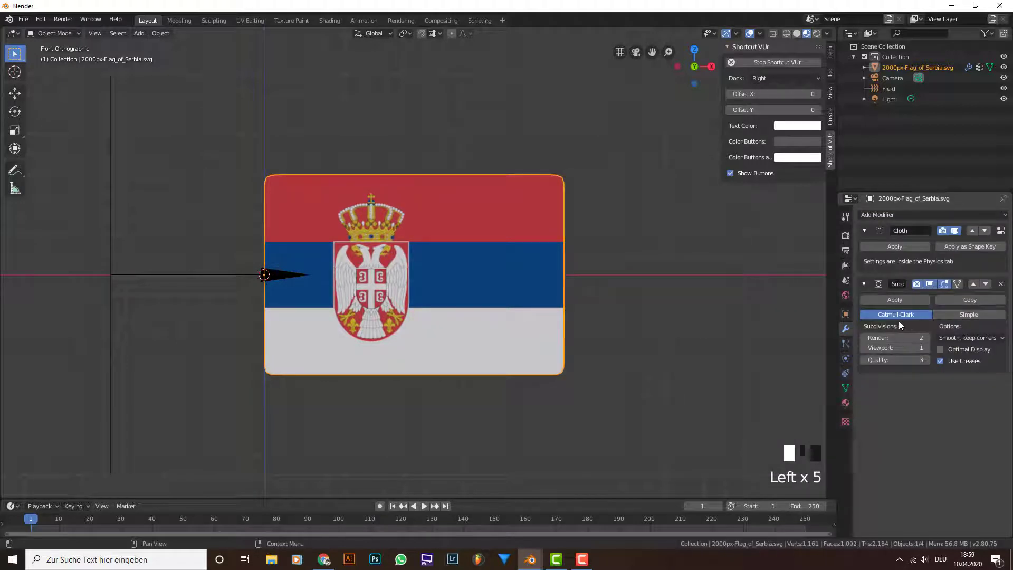
pyautogui.click(964, 315)
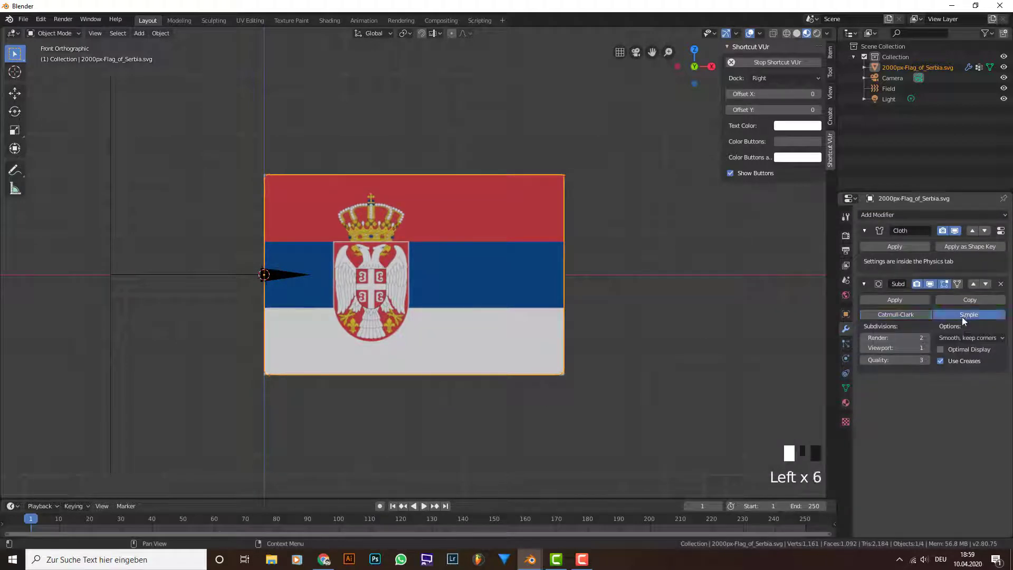
pyautogui.click(865, 338)
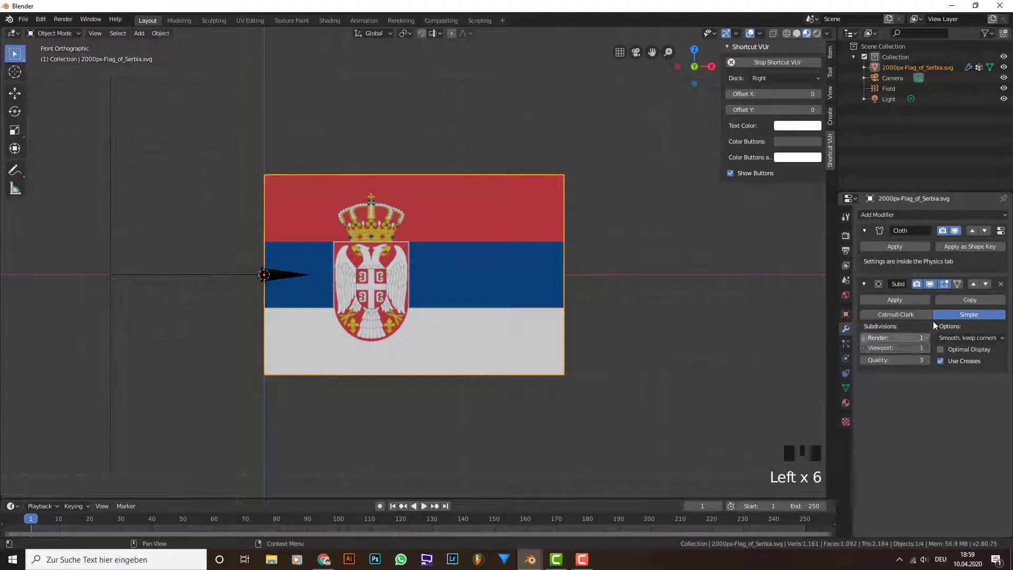
pyautogui.doubleClick(972, 284)
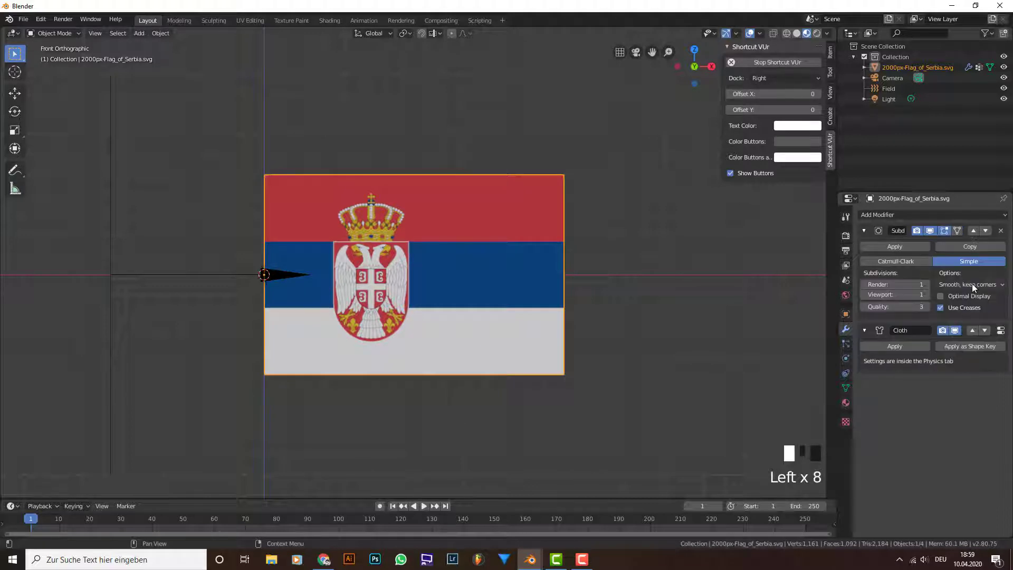
pyautogui.click(864, 231)
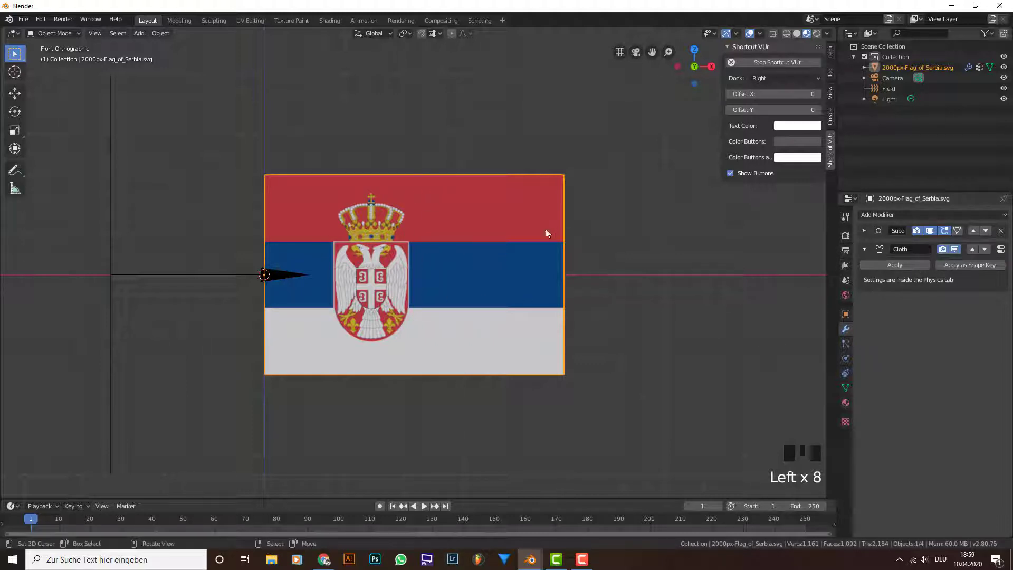
# Step: Set the end frame of both the cloth simulation cache and the scene timeline to 100
pyautogui.click(846, 359)
pyautogui.scroll(-3, 936, 404)
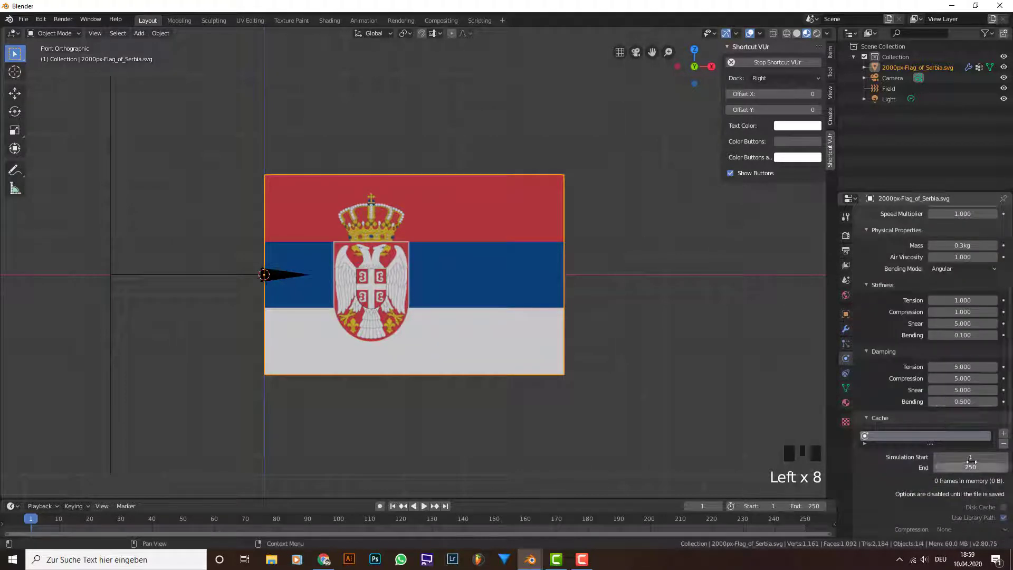
pyautogui.click(972, 466)
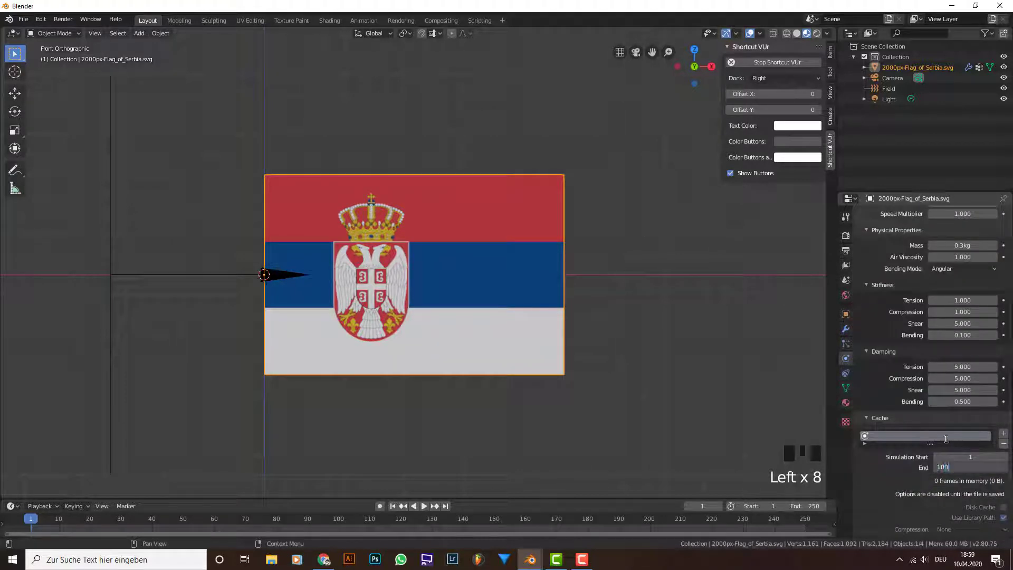
pyautogui.press('Return')
pyautogui.click(806, 506)
pyautogui.write('100')
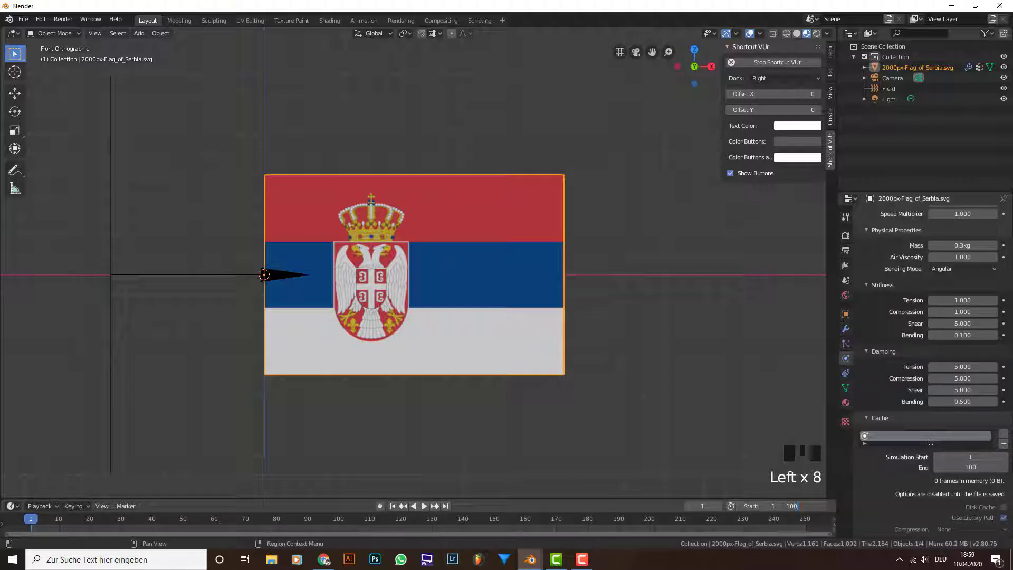
pyautogui.press('Return')
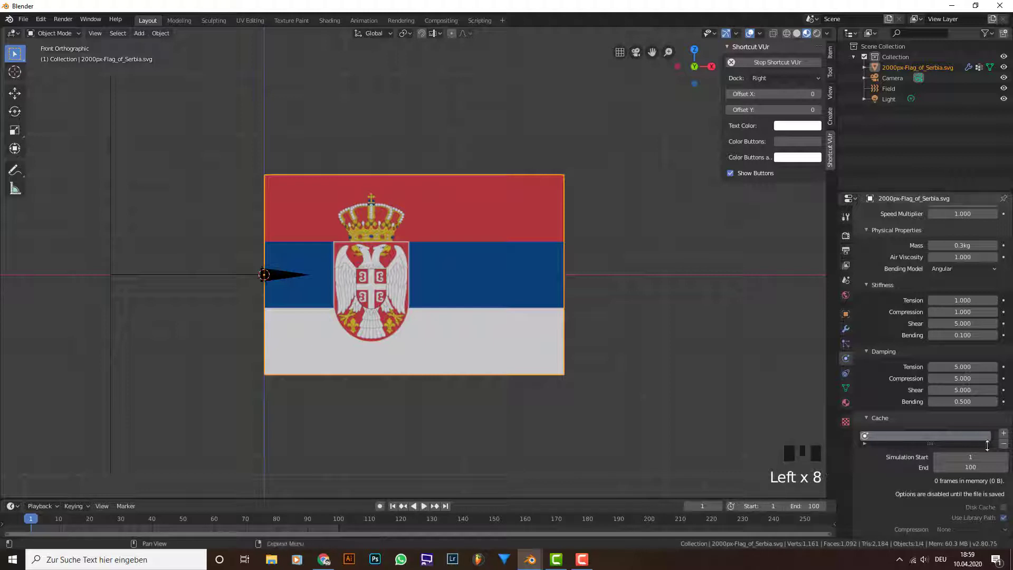
# Step: Bake all dynamics, and play the animation to check how the flag waves
pyautogui.scroll(-4, 940, 390)
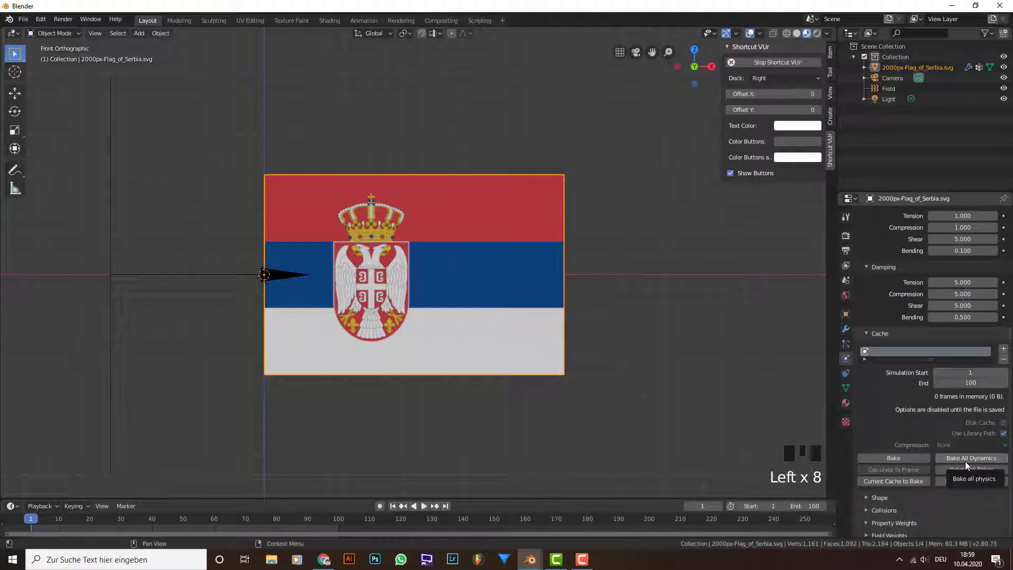
pyautogui.click(995, 459)
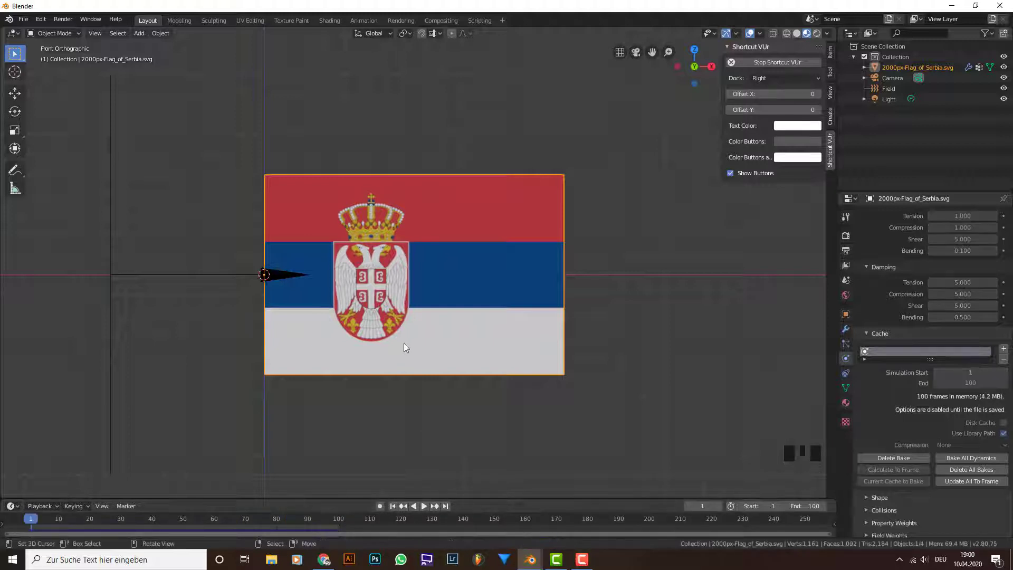
pyautogui.click(423, 508)
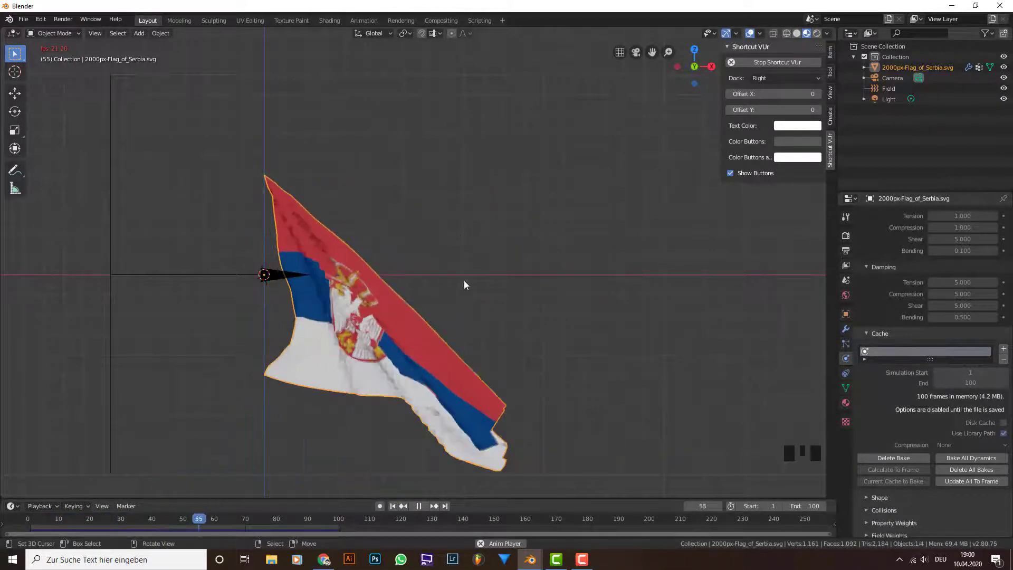
pyautogui.click(421, 503)
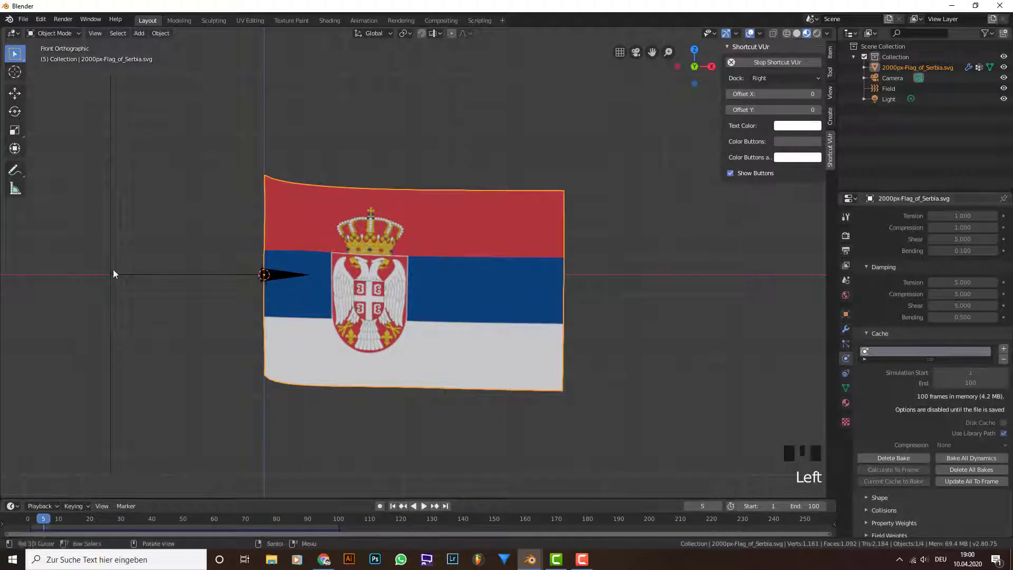
# Step: Select the wind force field and set its strength to 3500
pyautogui.rightClick(112, 296)
pyautogui.click(963, 307)
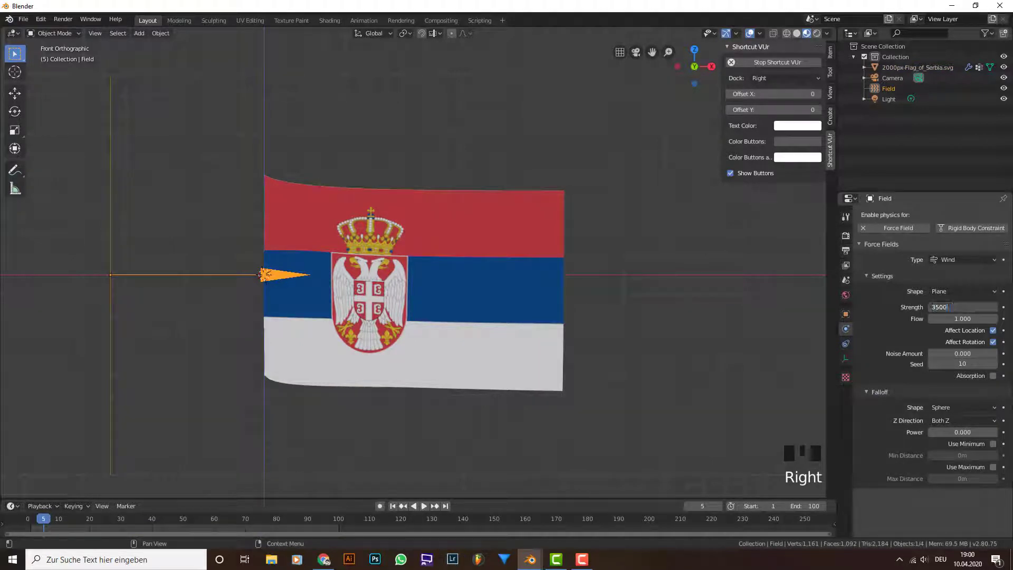
pyautogui.write('3500')
pyautogui.press('Return')
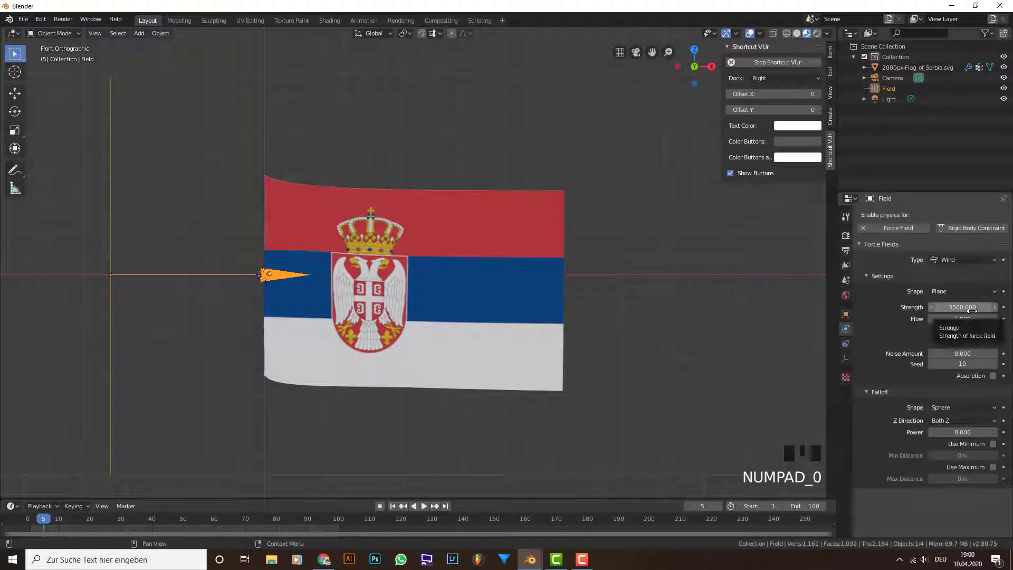
# Step: Select the flag, delete all bakes and bake all dynamics again, playing the animation to check the waving
pyautogui.rightClick(453, 267)
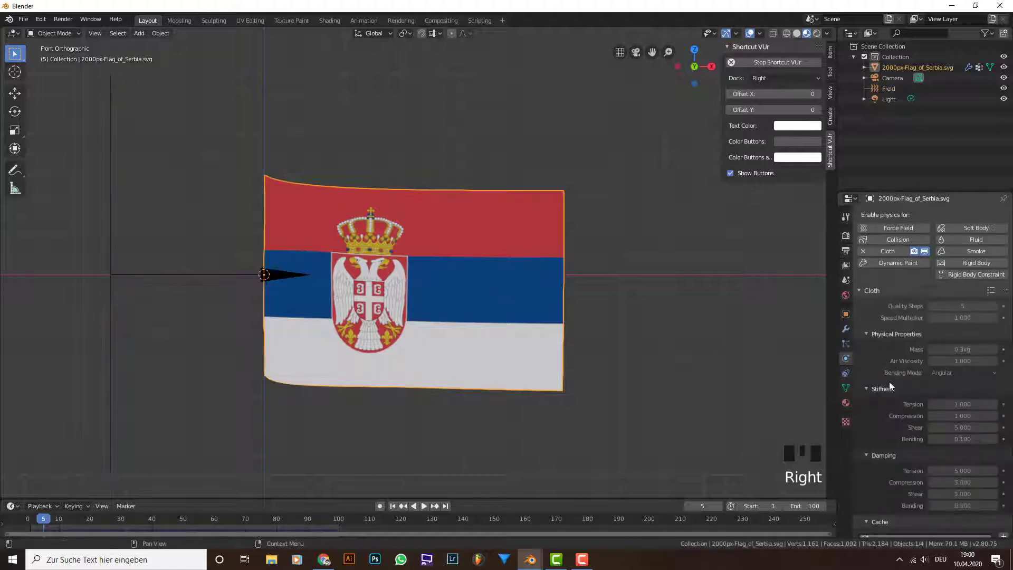
pyautogui.click(846, 330)
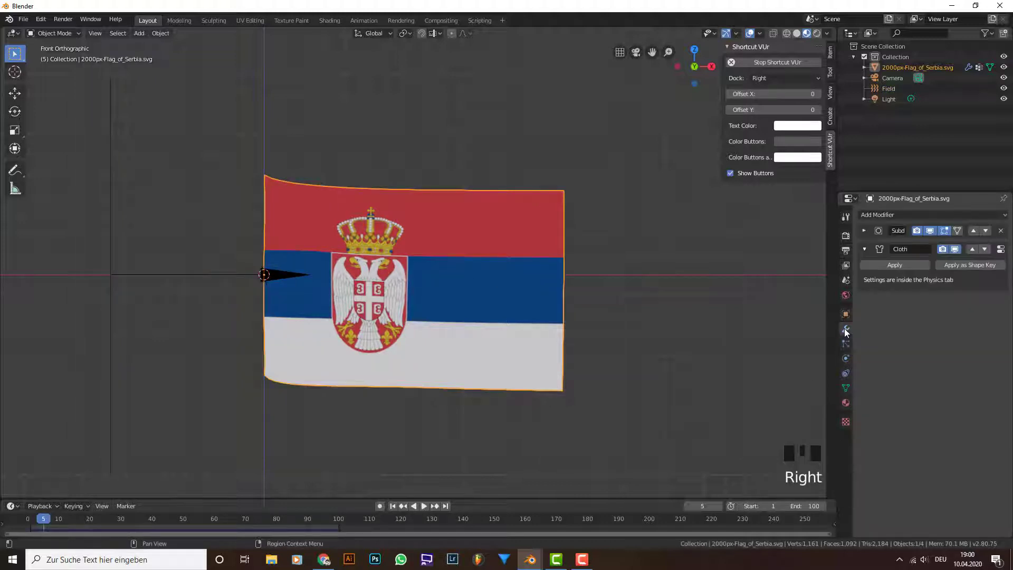
pyautogui.click(846, 358)
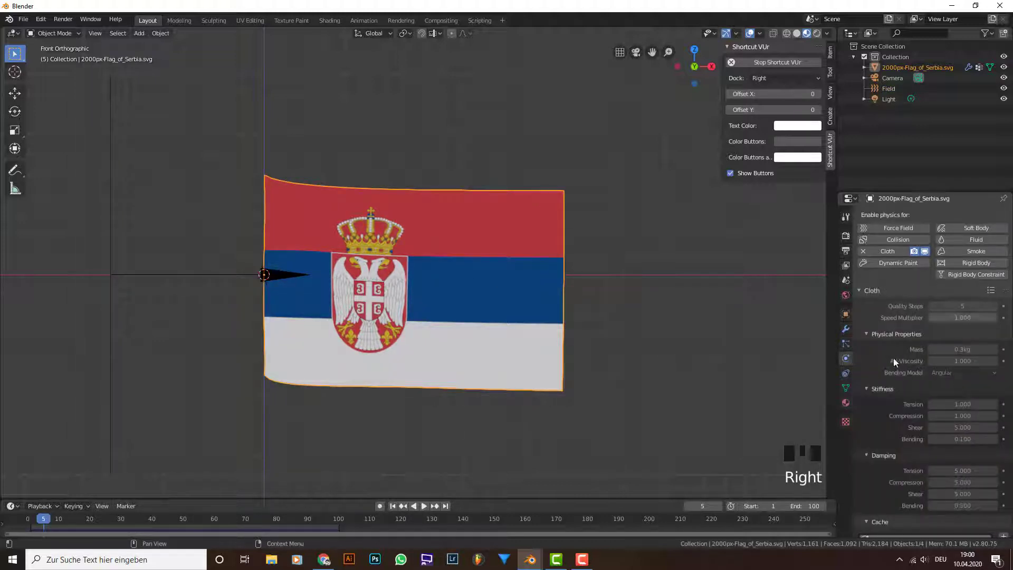
pyautogui.click(849, 342)
pyautogui.click(849, 358)
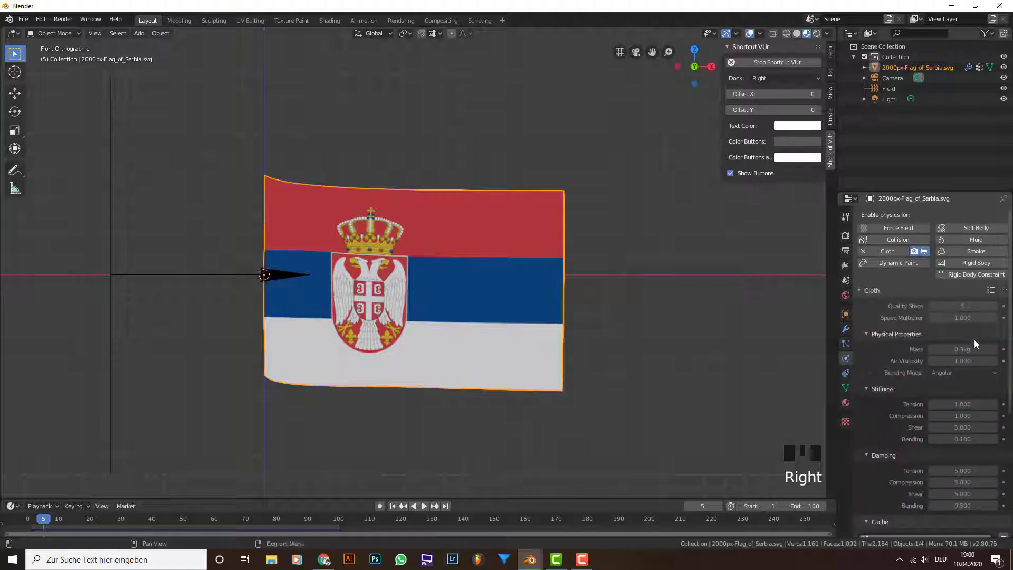
pyautogui.scroll(-6, 975, 340)
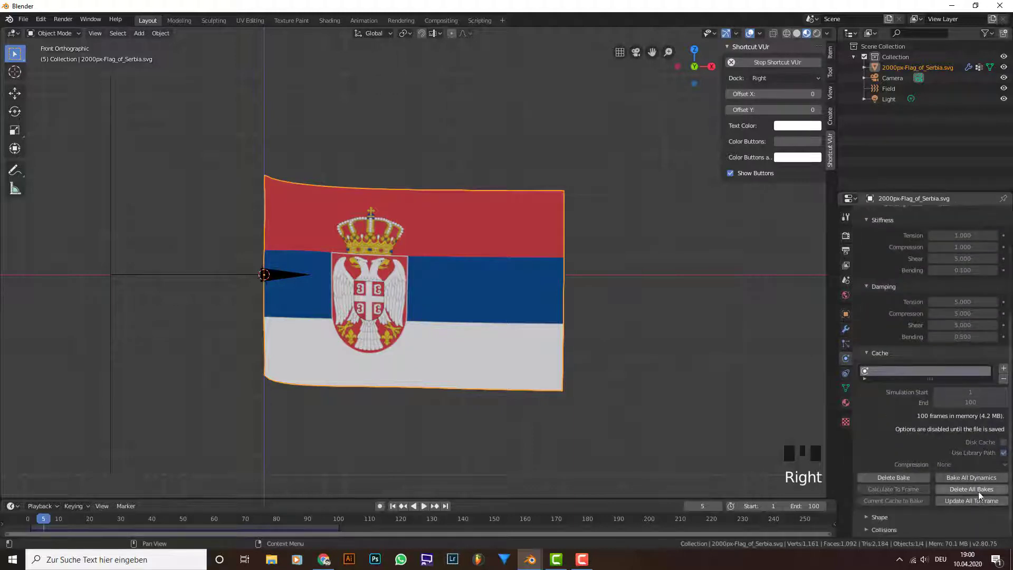
pyautogui.click(978, 489)
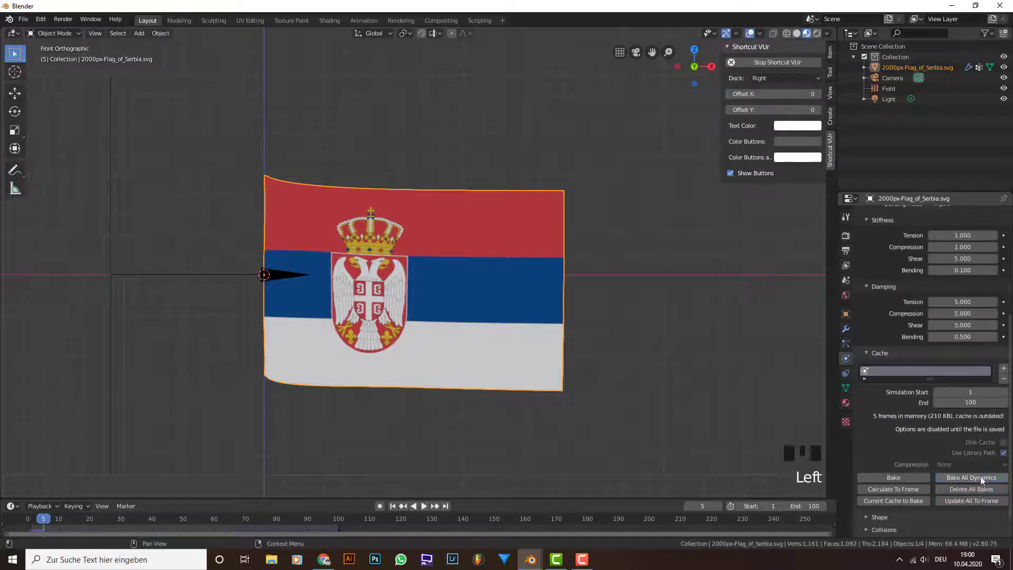
pyautogui.click(981, 476)
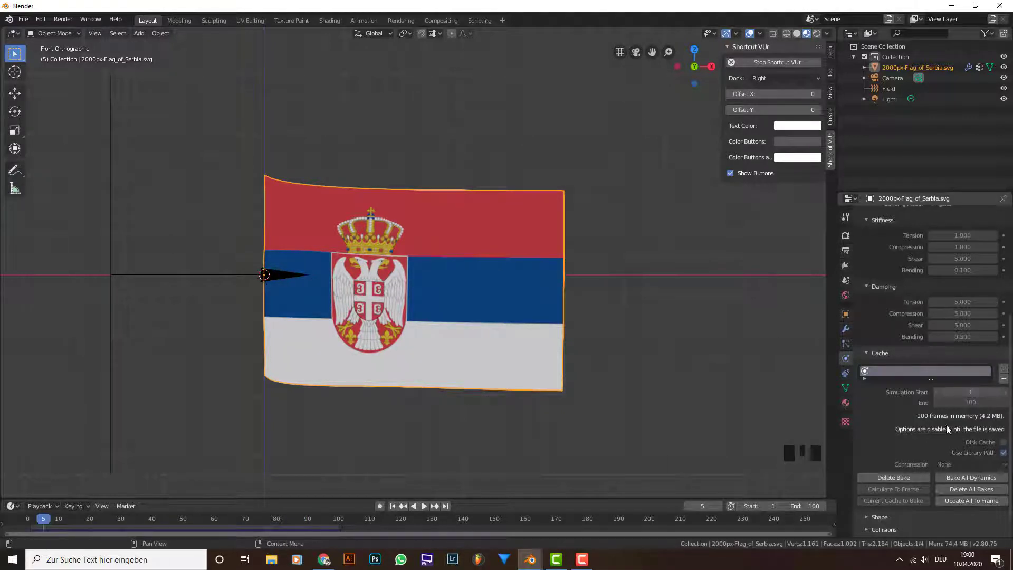
pyautogui.click(422, 507)
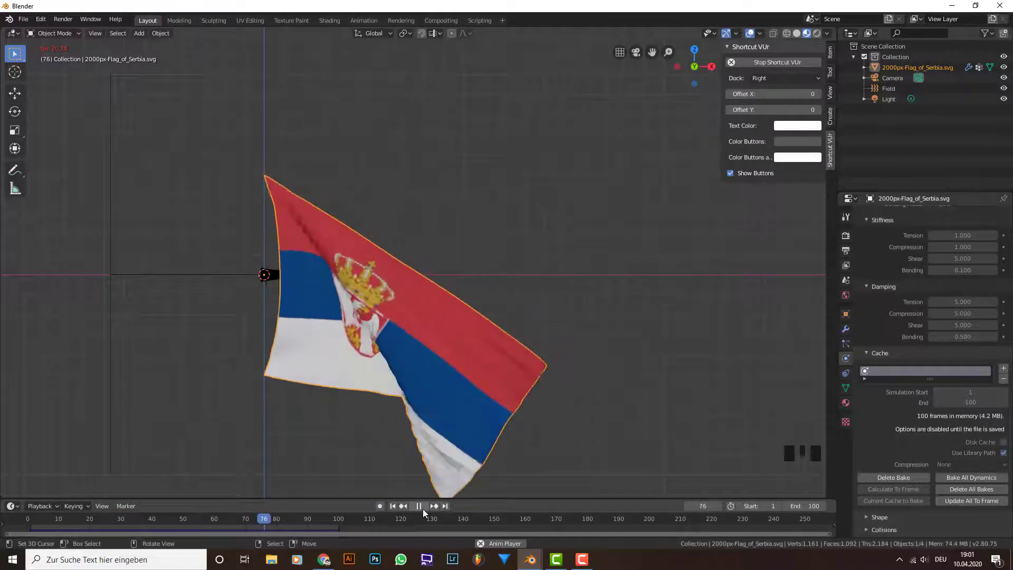
pyautogui.click(422, 507)
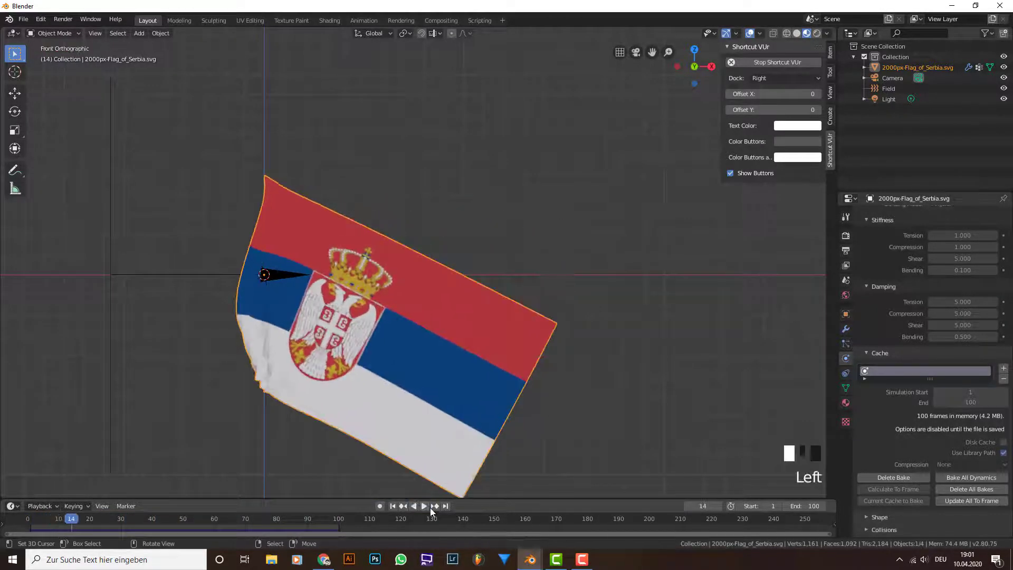
# Step: Delete all bakes, select the wind force field and raise its strength
pyautogui.click(985, 490)
pyautogui.click(985, 490)
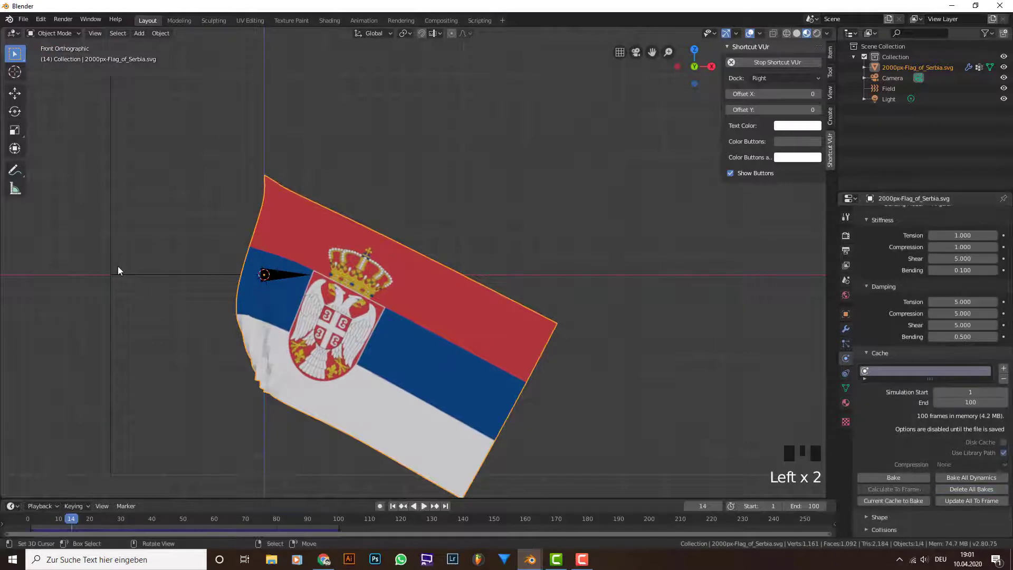
pyautogui.rightClick(111, 275)
pyautogui.click(970, 307)
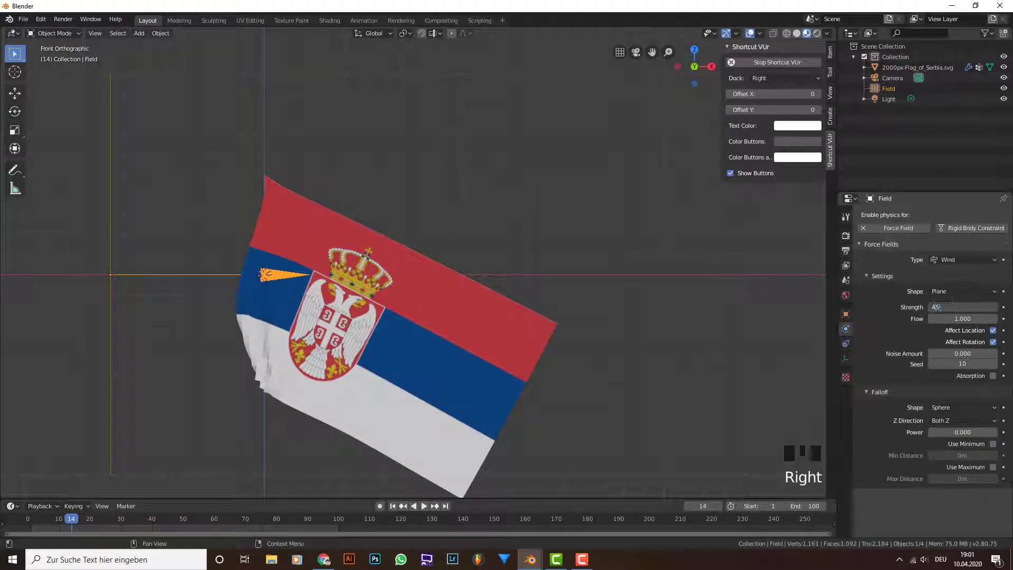
pyautogui.press('Return')
# Step: Select the flag, clear all remaining bakes and bake all dynamics with the stronger wind
pyautogui.rightClick(258, 331)
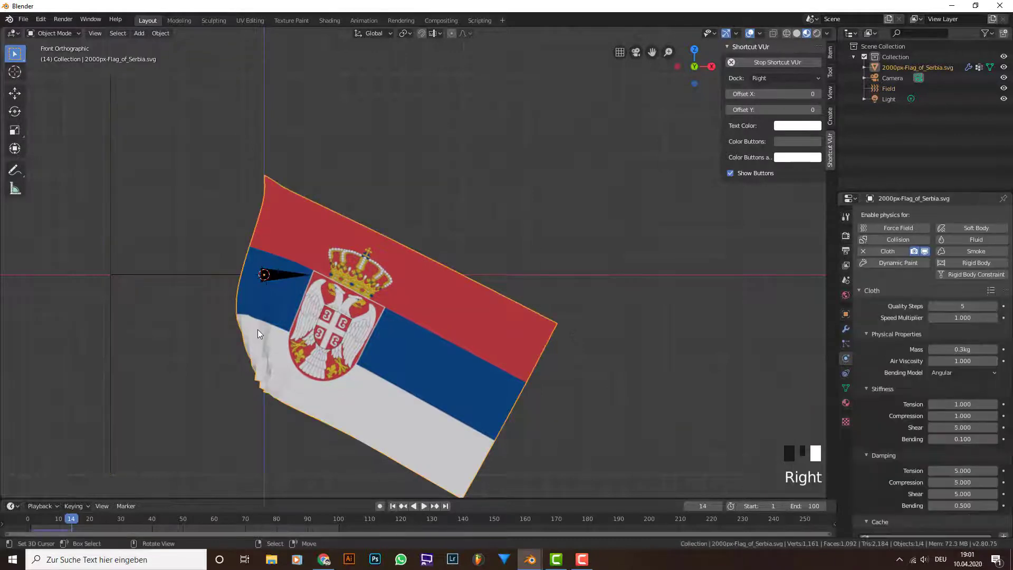
pyautogui.scroll(-8, 1000, 450)
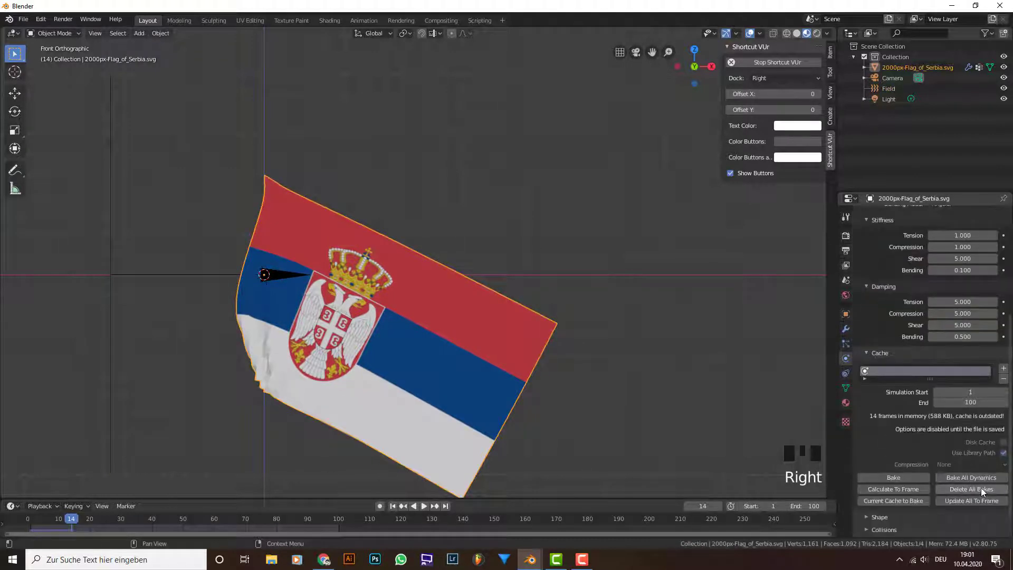
pyautogui.click(983, 489)
pyautogui.click(983, 477)
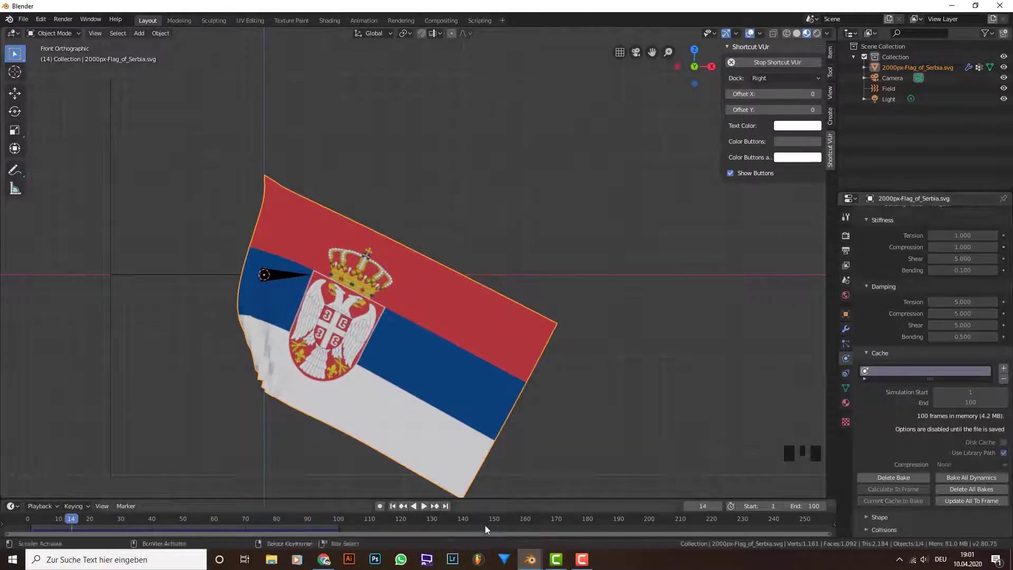
# Step: Play the animation to check the flag's motion, and move the timeline to frame 55
pyautogui.click(424, 506)
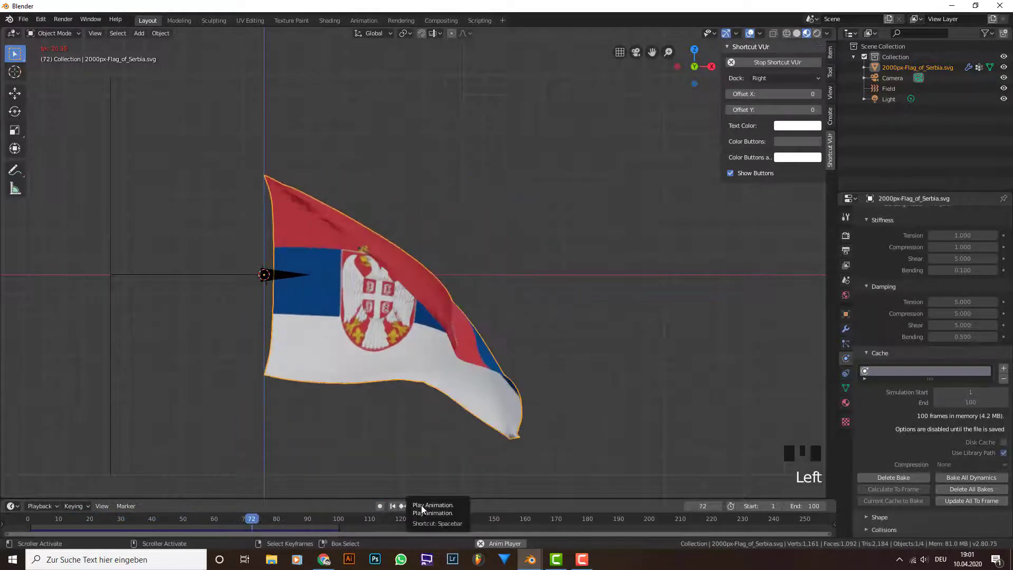
pyautogui.click(421, 505)
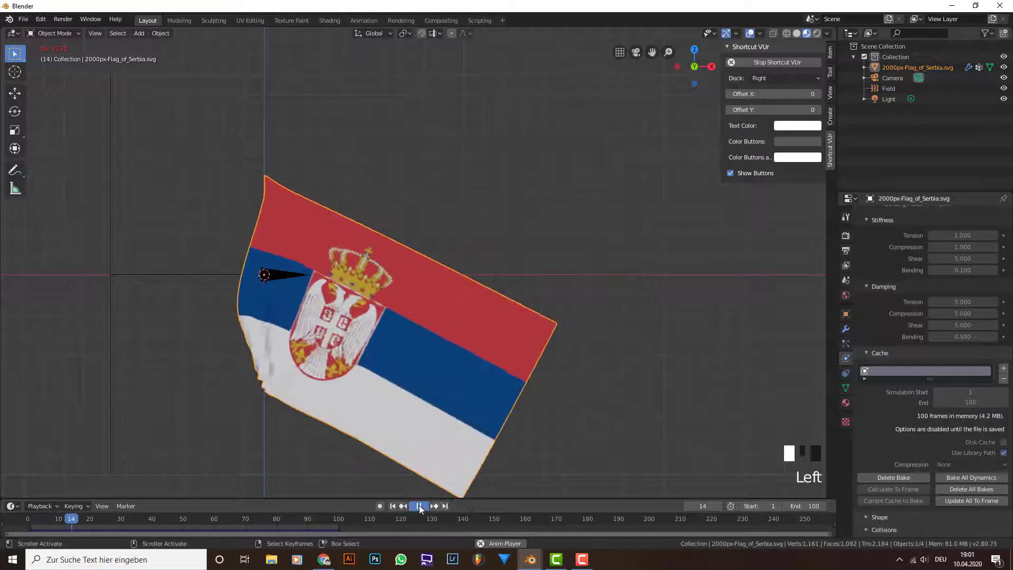
pyautogui.moveTo(134, 525); pyautogui.dragTo(198, 537)
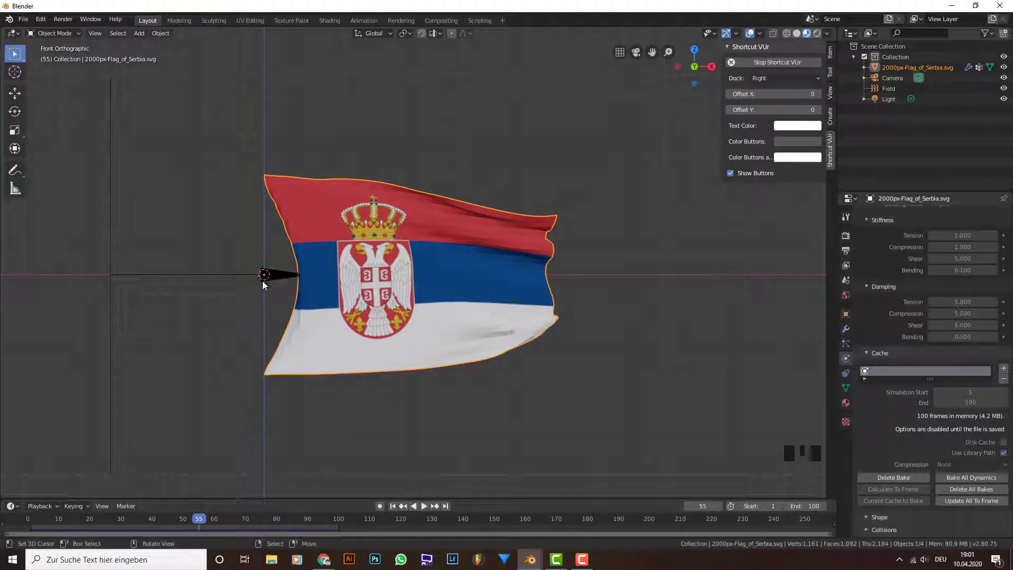
# Step: Snap the 3D cursor to the flag's origin and add a cylinder mesh there with the default dimensions
pyautogui.click(583, 68)
pyautogui.hotkey('shift', 's')
pyautogui.click(334, 309)
pyautogui.hotkey('shift', 'a')
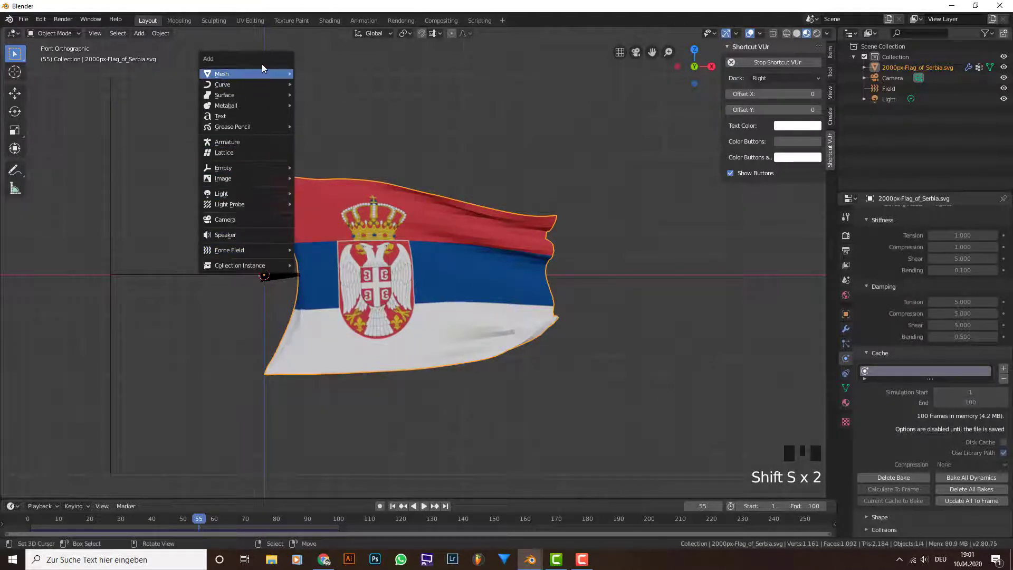
pyautogui.moveTo(278, 73)
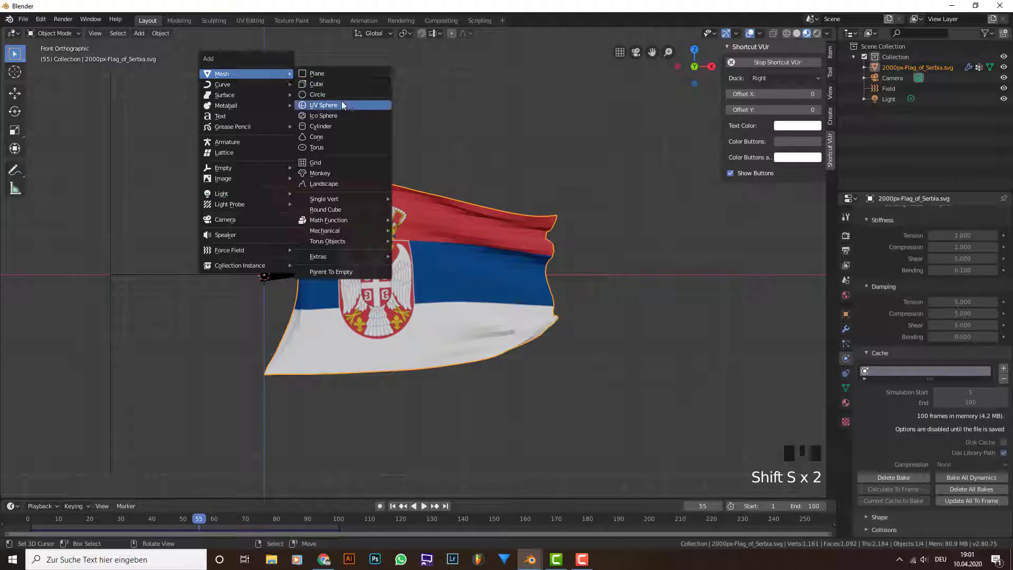
pyautogui.click(339, 126)
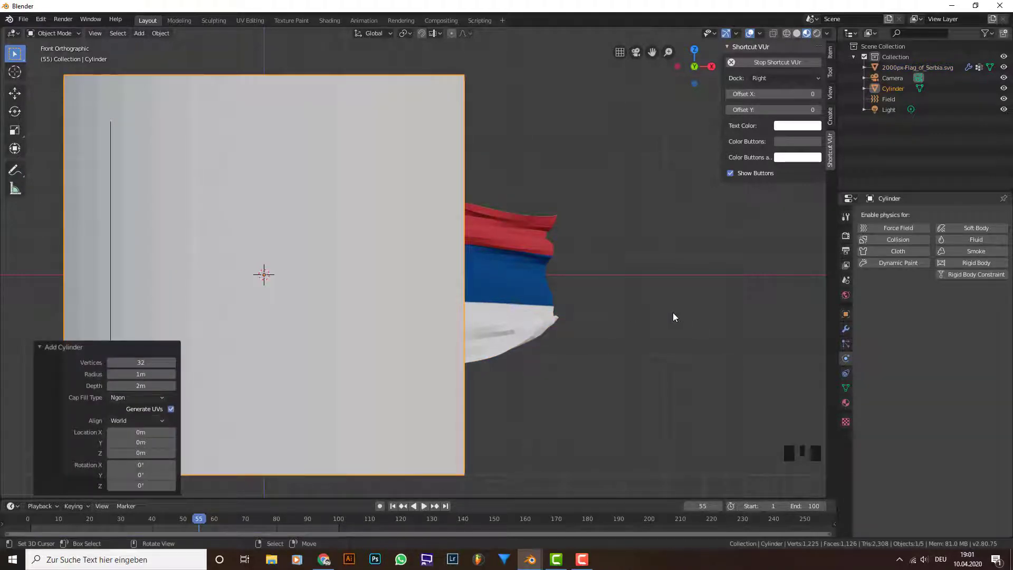
# Step: Thin the cylinder into a pole by scaling it on X and Y by about 0.016, and thicken it by about 2.338
pyautogui.press('s')
pyautogui.hotkey('shift', 'z')
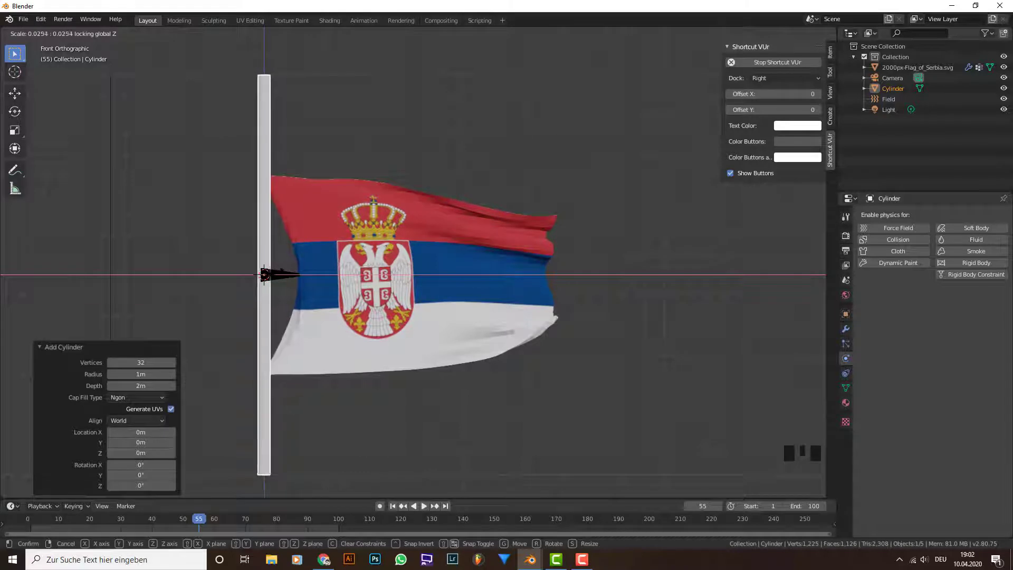
pyautogui.press('Return')
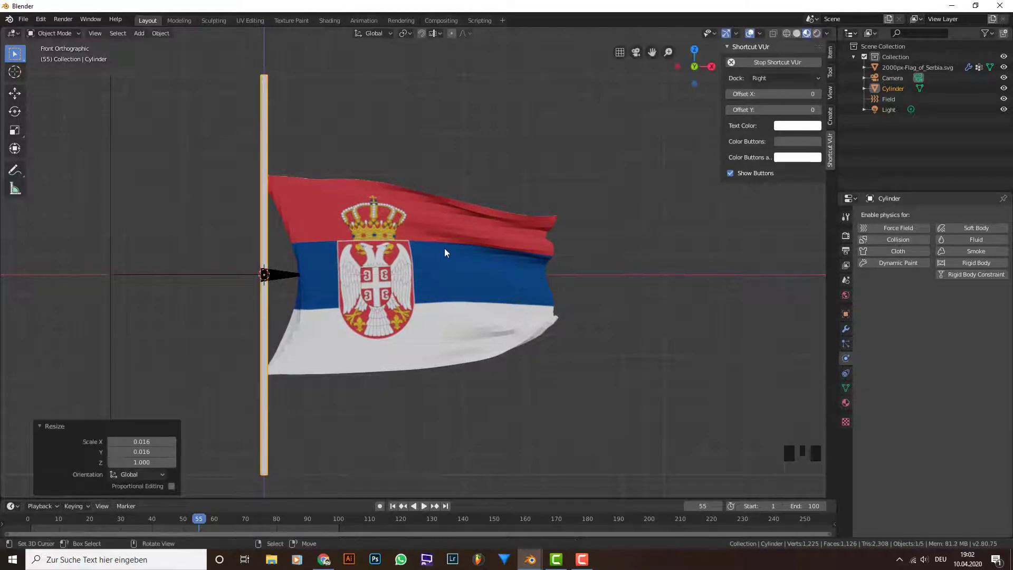
pyautogui.press('s')
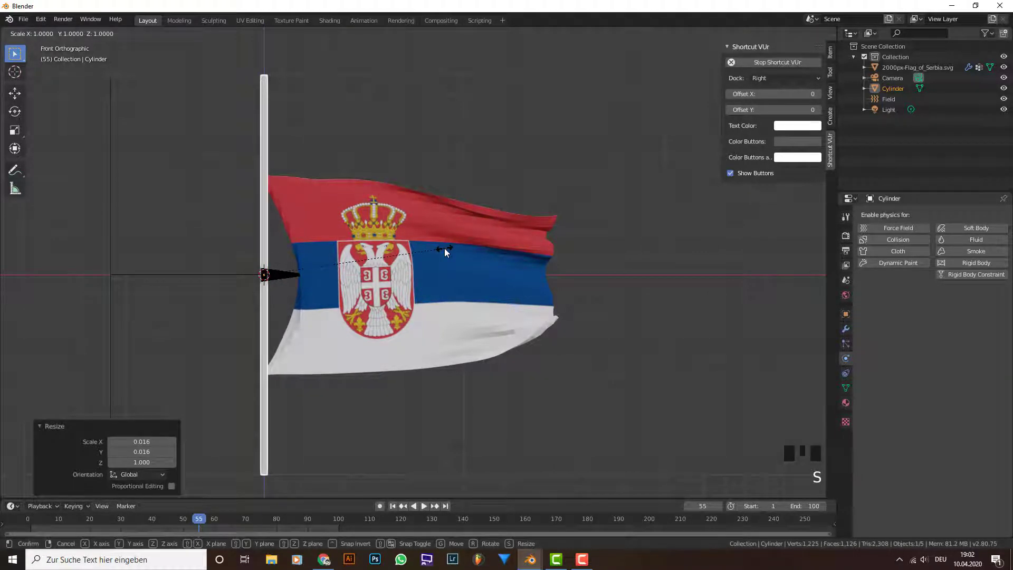
pyautogui.hotkey('shift', 'z')
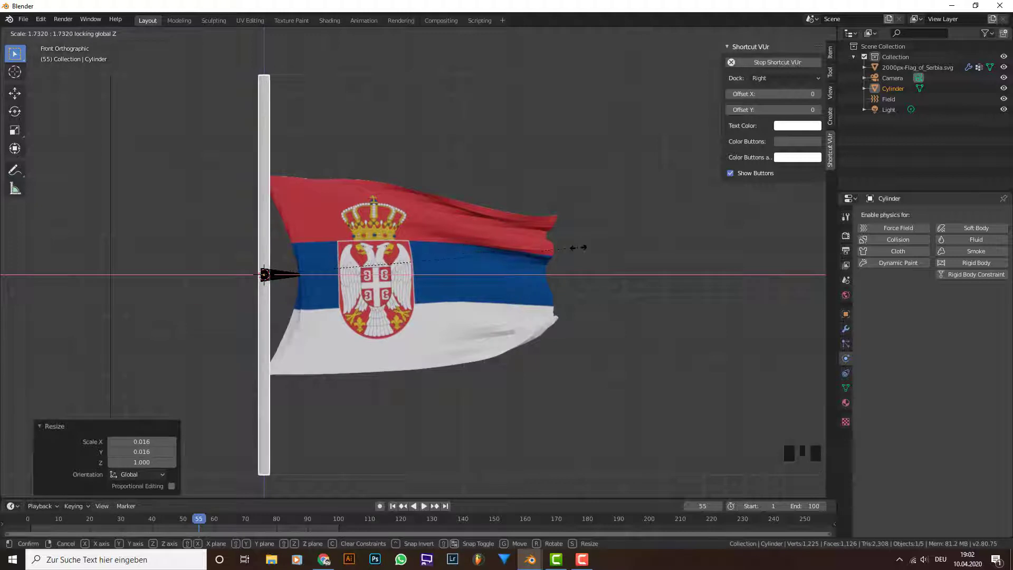
pyautogui.click(689, 247)
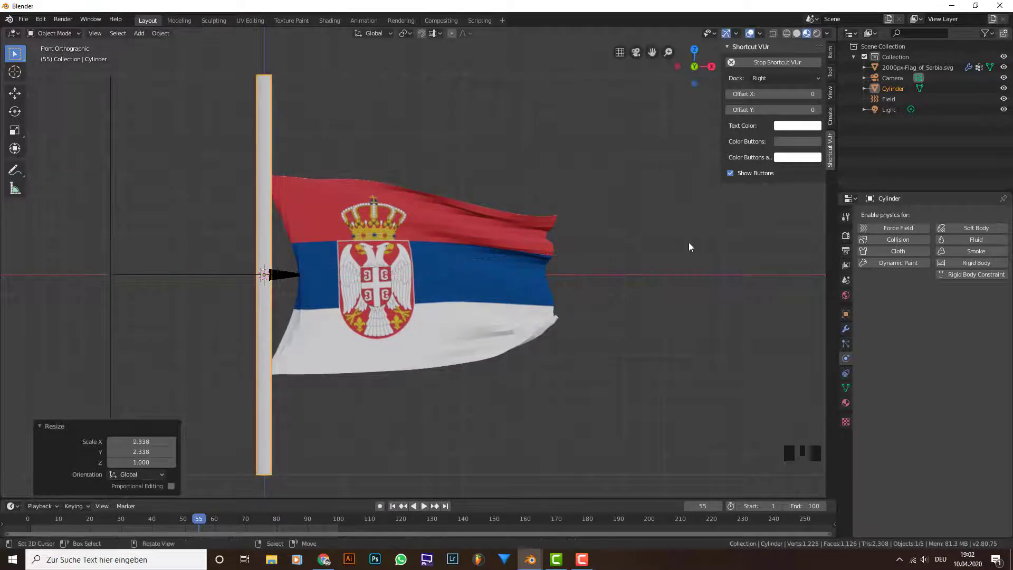
# Step: Move the pole about -0.353 m on X, away from the flag, and stretch it on Z by about 2.881
pyautogui.press('g')
pyautogui.click(612, 249)
pyautogui.press('s')
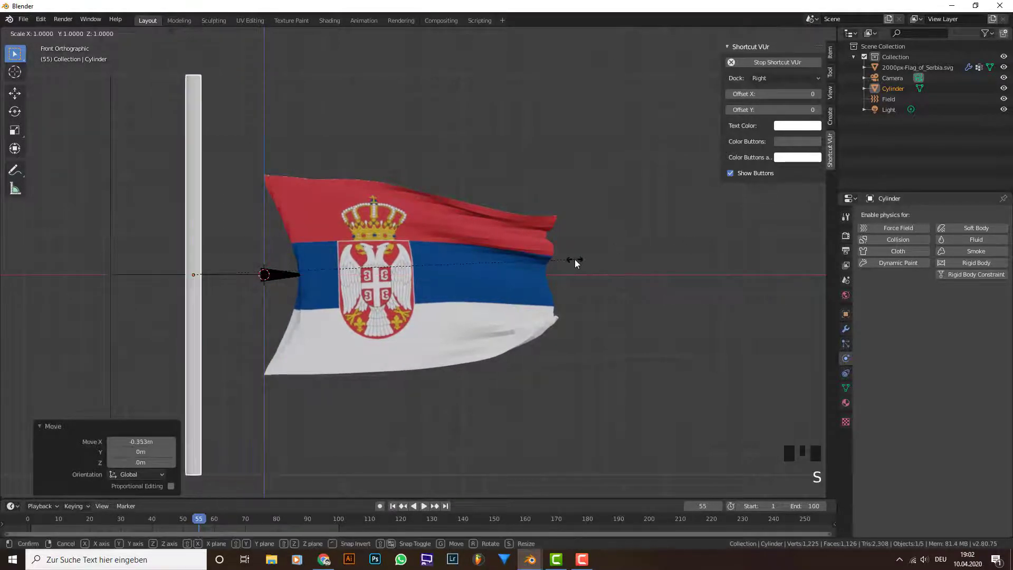
pyautogui.press('z')
pyautogui.click(454, 316)
pyautogui.scroll(-5, 379, 264)
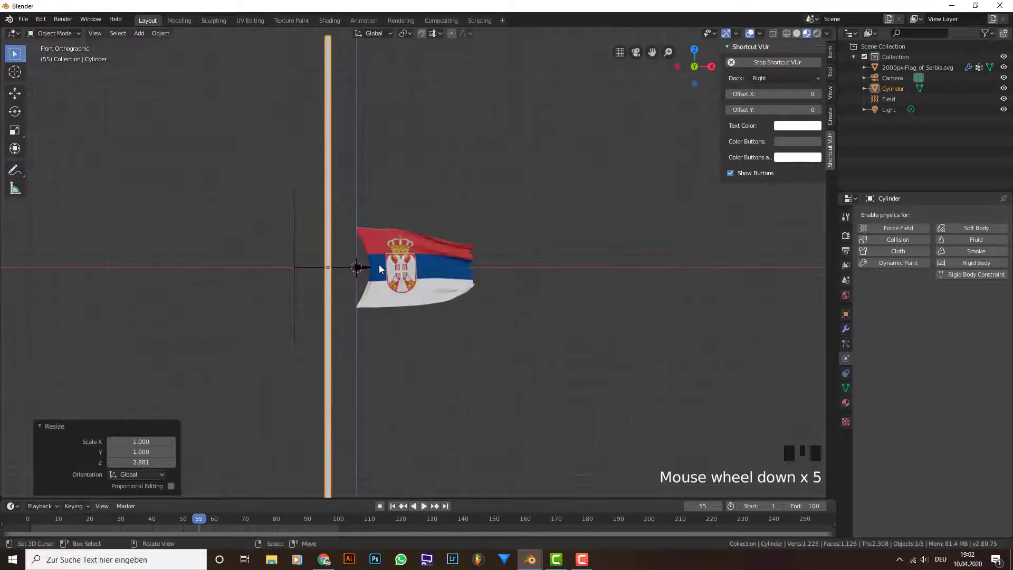
# Step: Snap the 3D cursor to the selected flag and add a second cylinder at that point
pyautogui.scroll(7, 295, 272)
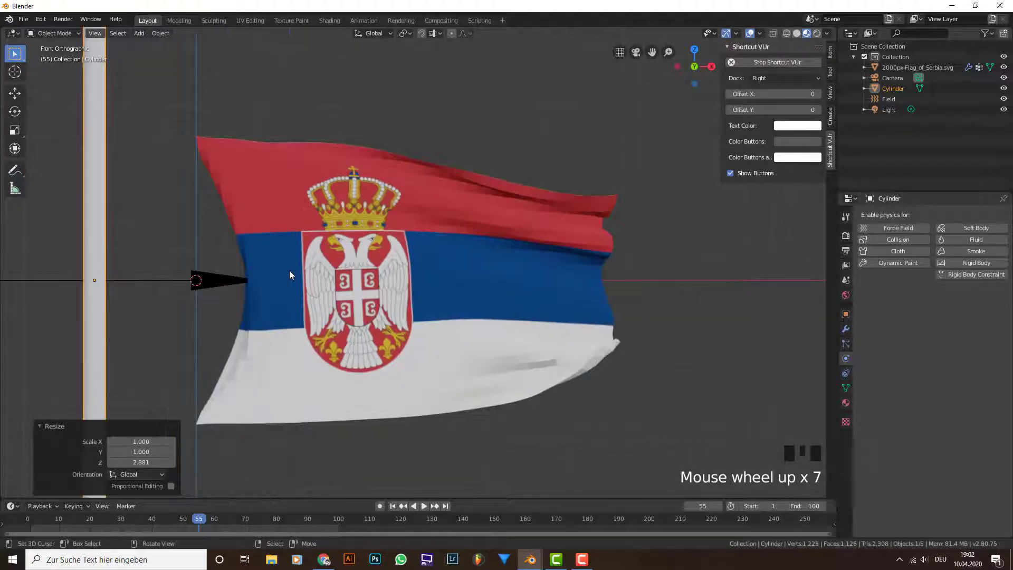
pyautogui.rightClick(289, 271)
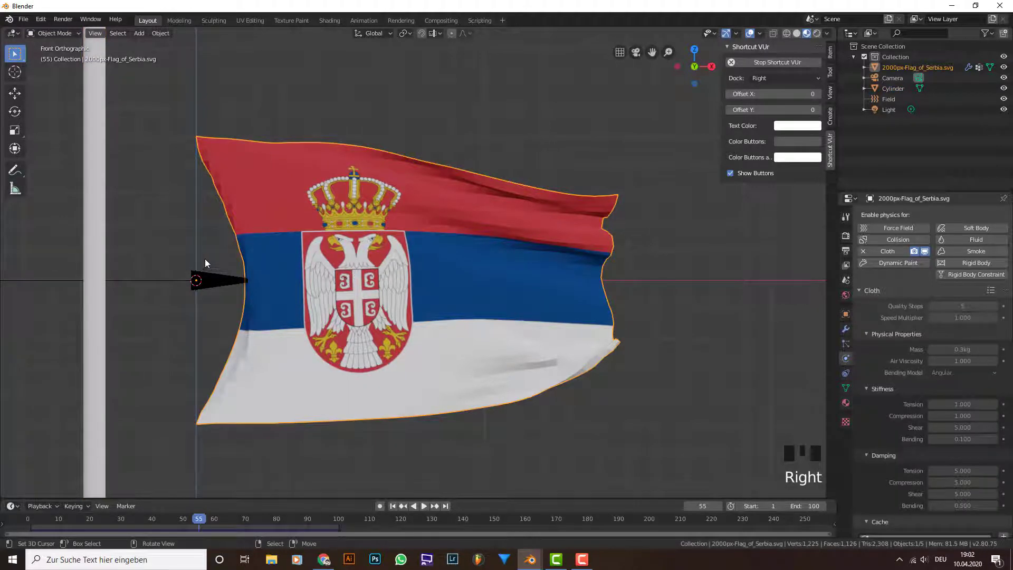
pyautogui.hotkey('shift', 's')
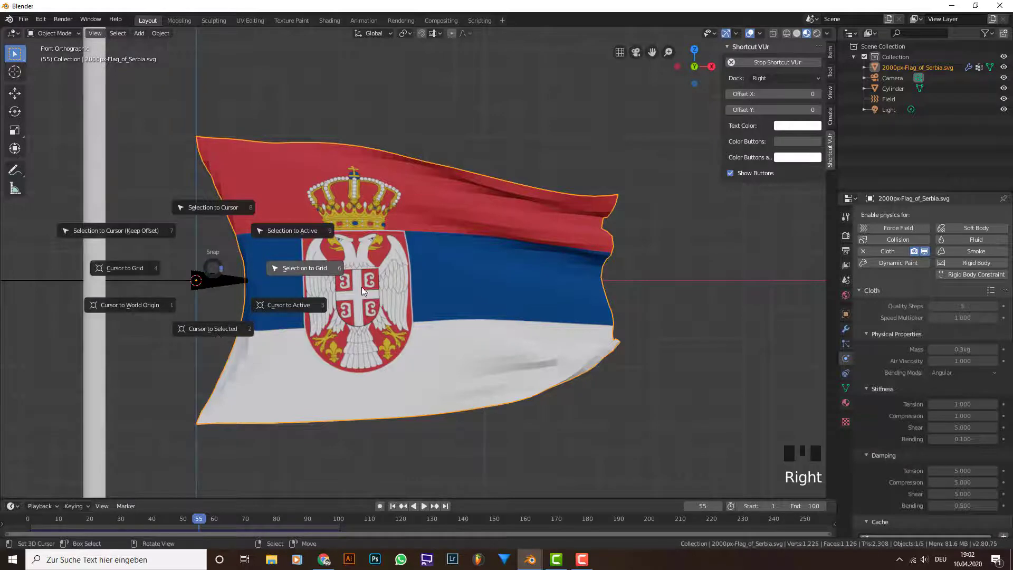
pyautogui.click(229, 326)
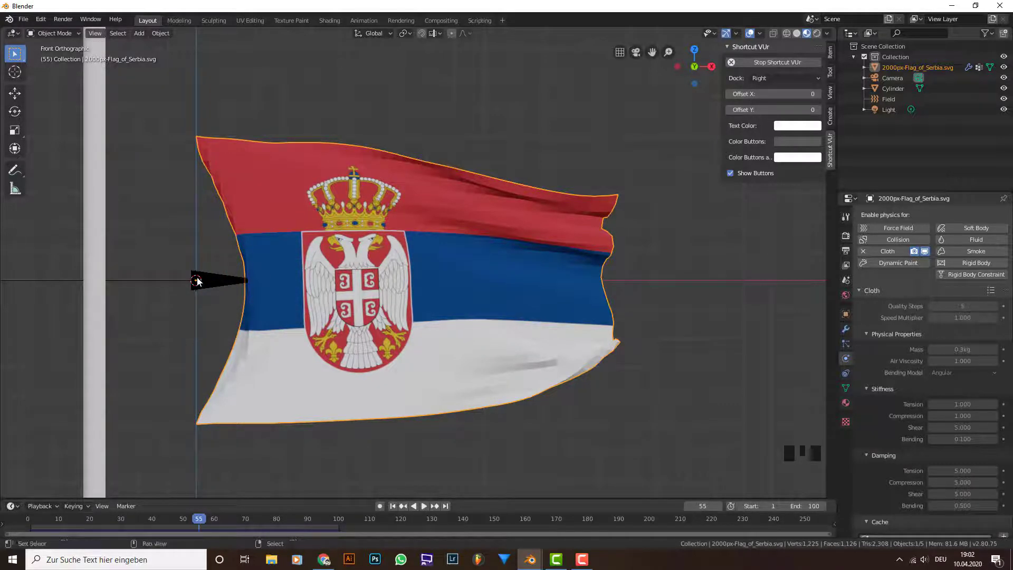
pyautogui.hotkey('shift', 'a')
pyautogui.moveTo(198, 286)
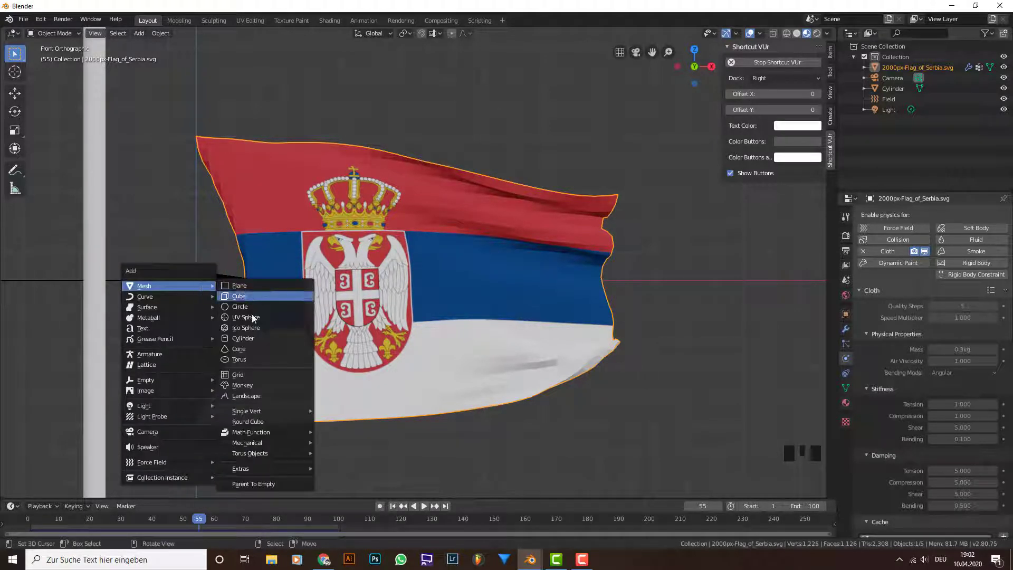
pyautogui.click(258, 342)
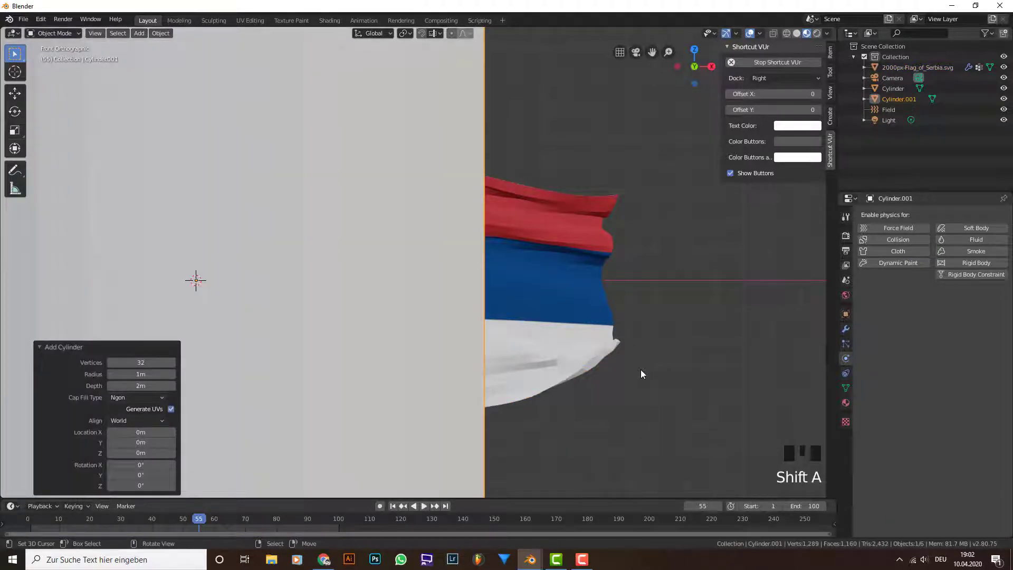
# Step: Thin the second cylinder on X and Y by about 0.047, 0.185 and 0.743, and shorten it on Z by about 0.507
pyautogui.press('s')
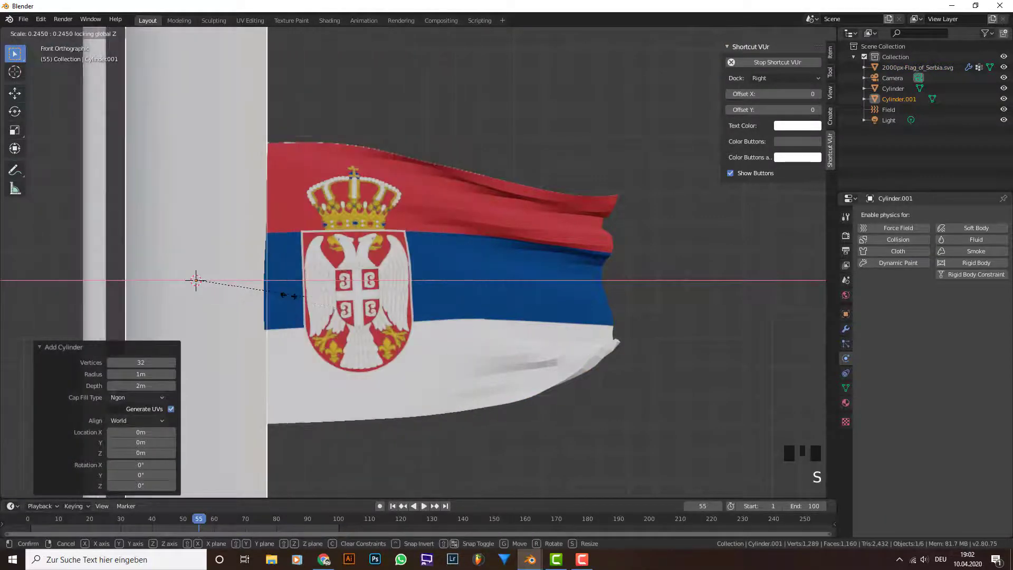
pyautogui.click(215, 284)
pyautogui.press('s')
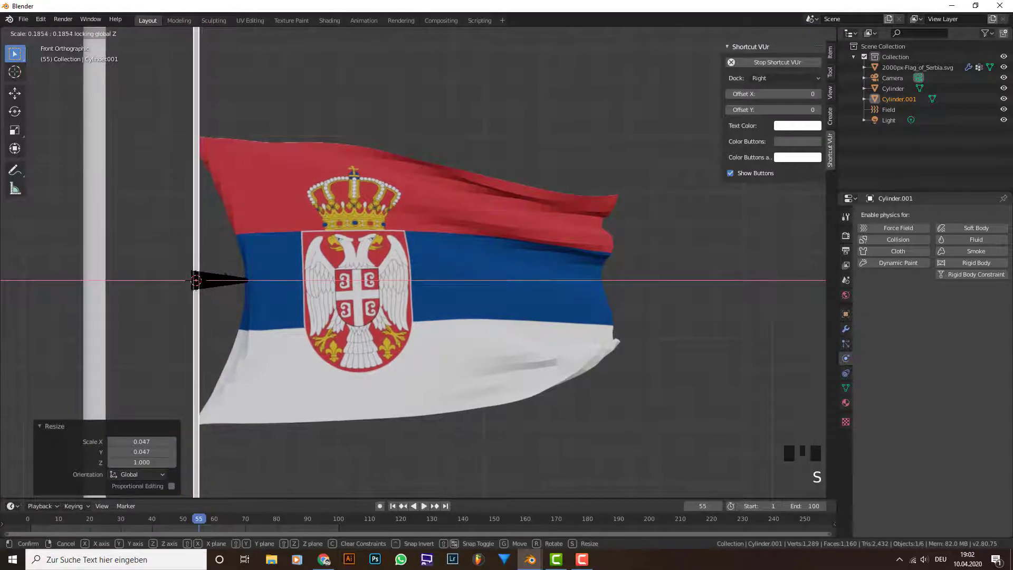
pyautogui.click(366, 242)
pyautogui.press('s')
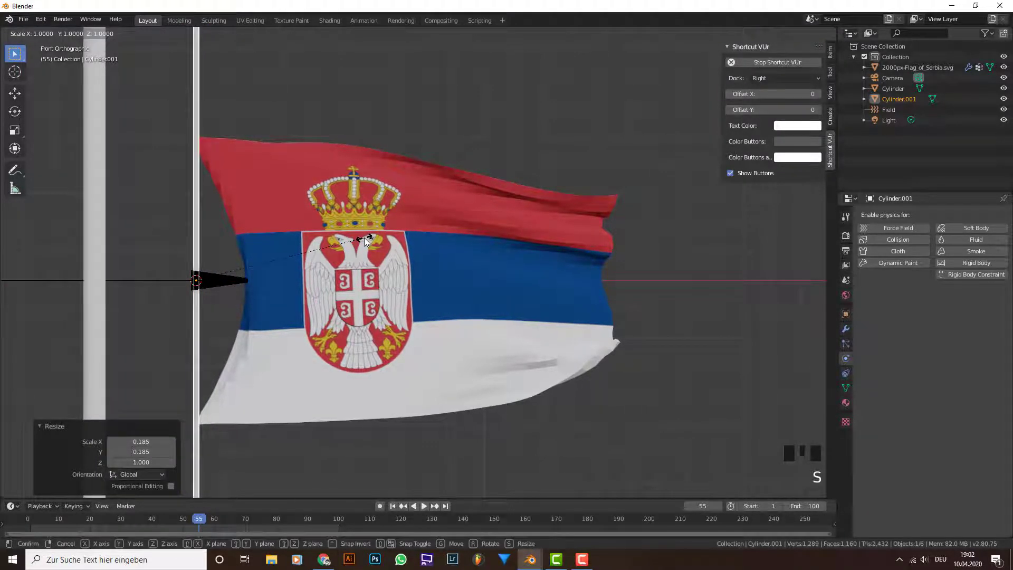
pyautogui.click(316, 239)
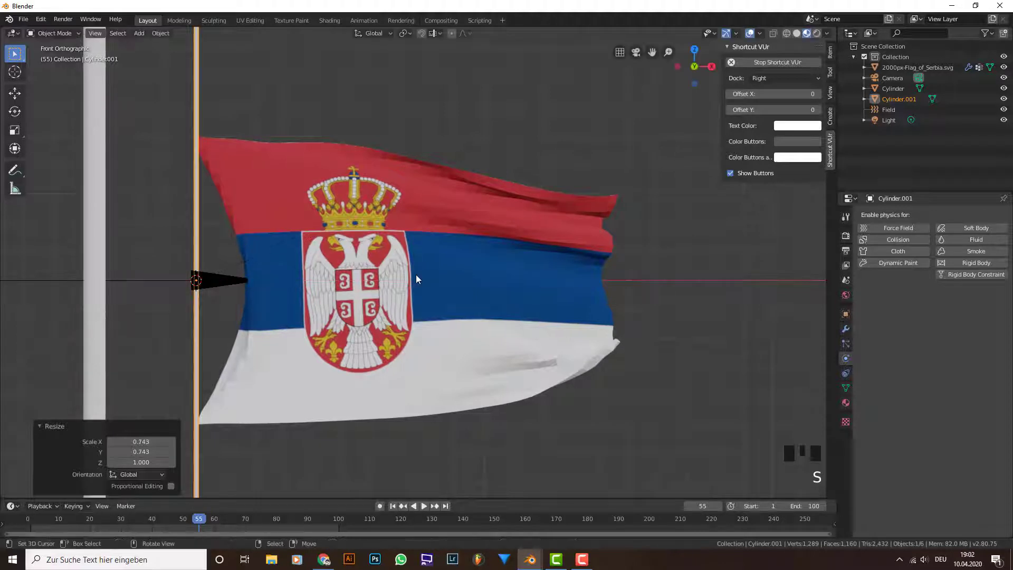
pyautogui.press('s')
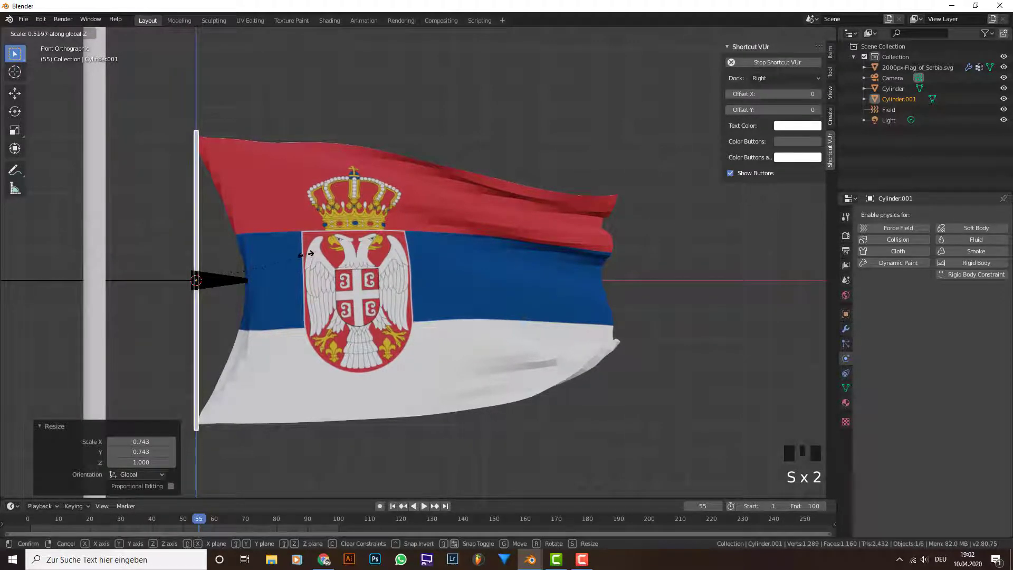
pyautogui.click(310, 253)
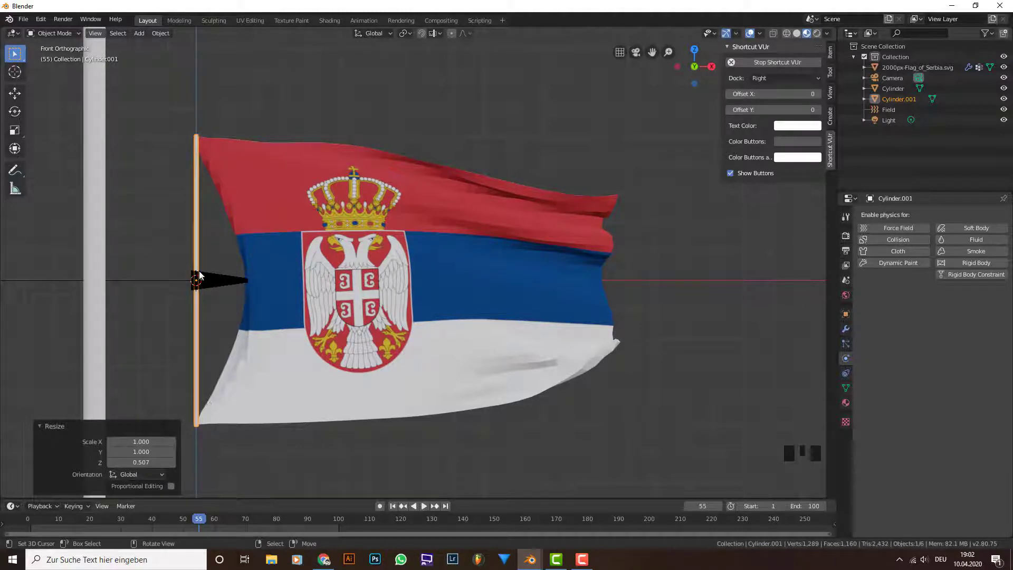
# Step: Extrude the top face of the thin cylinder about 0.98 m upward in Edit Mode
pyautogui.press('Tab')
pyautogui.moveTo(185, 177); pyautogui.dragTo(234, 339, button='middle')
pyautogui.click(109, 34)
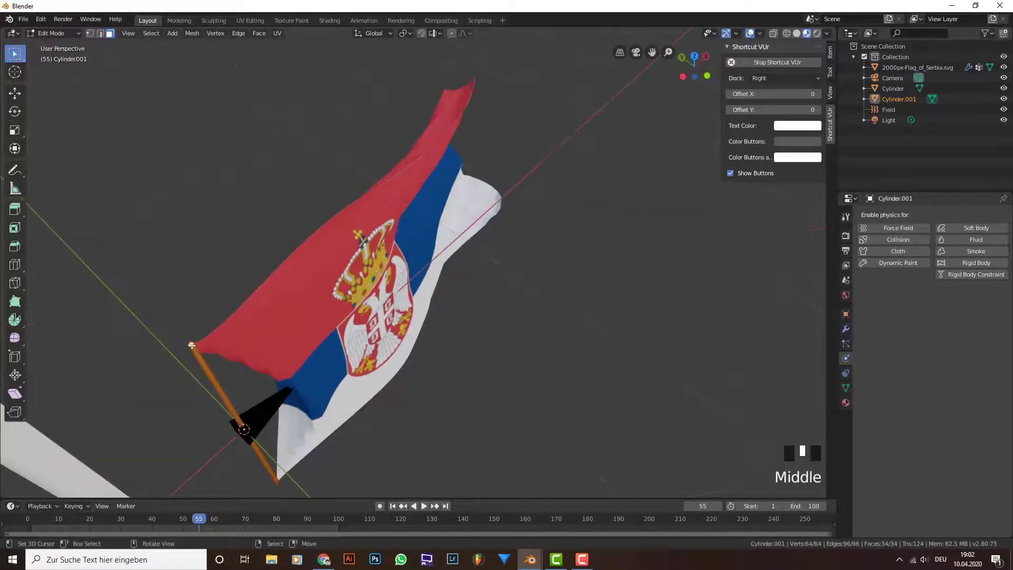
pyautogui.rightClick(190, 345)
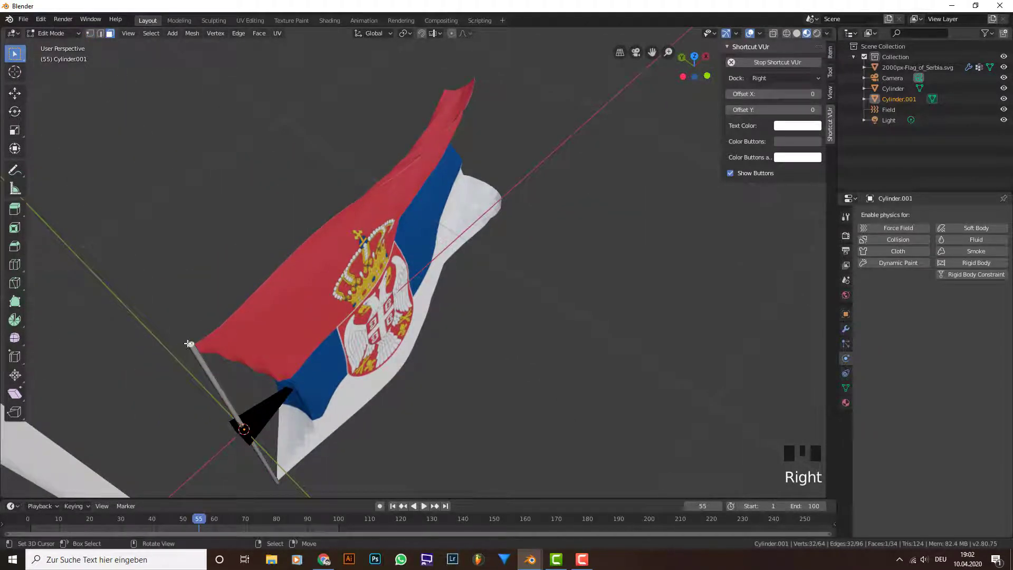
pyautogui.scroll(4, 173, 349)
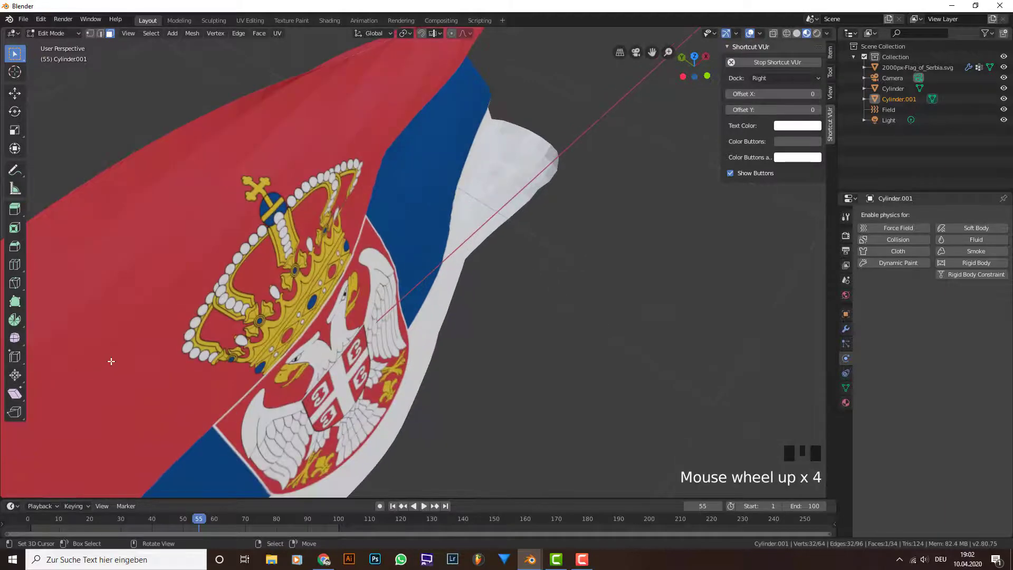
pyautogui.keyDown('shift'); pyautogui.moveTo(111, 361); pyautogui.dragTo(430, 479, button='middle'); pyautogui.keyUp('shift')
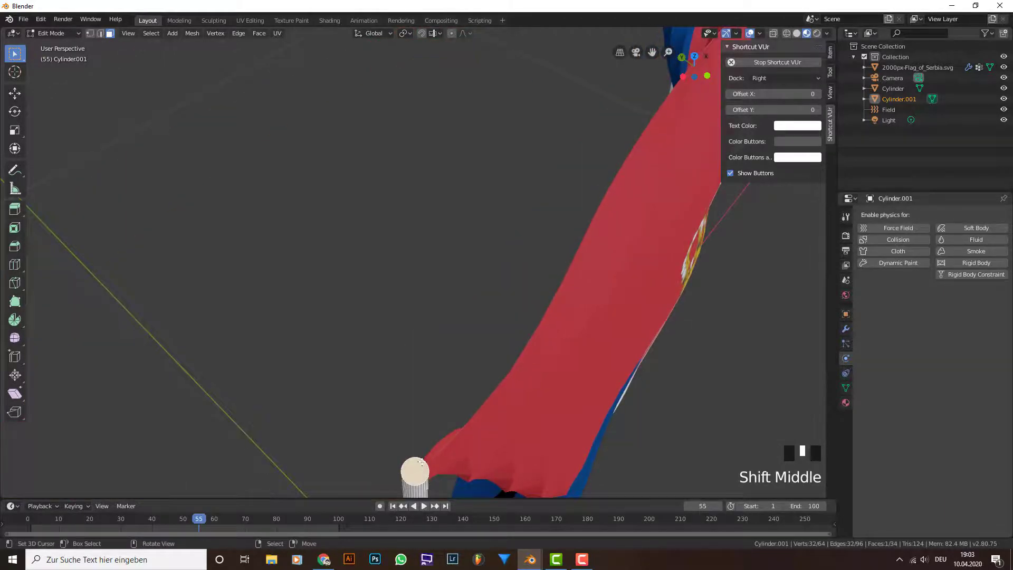
pyautogui.press('KP_1')
pyautogui.scroll(-8, 391, 280)
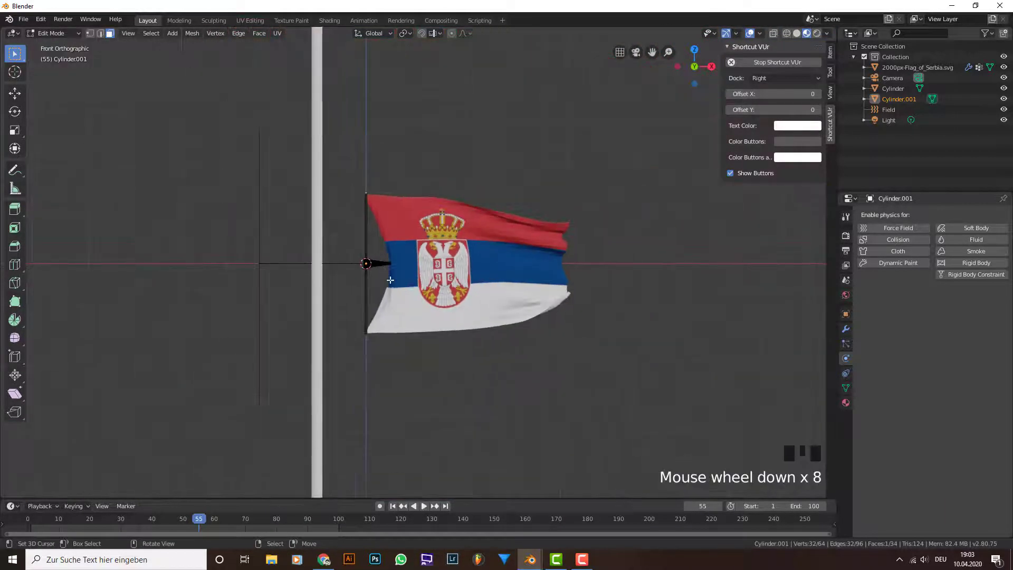
pyautogui.press('e')
pyautogui.click(443, 139)
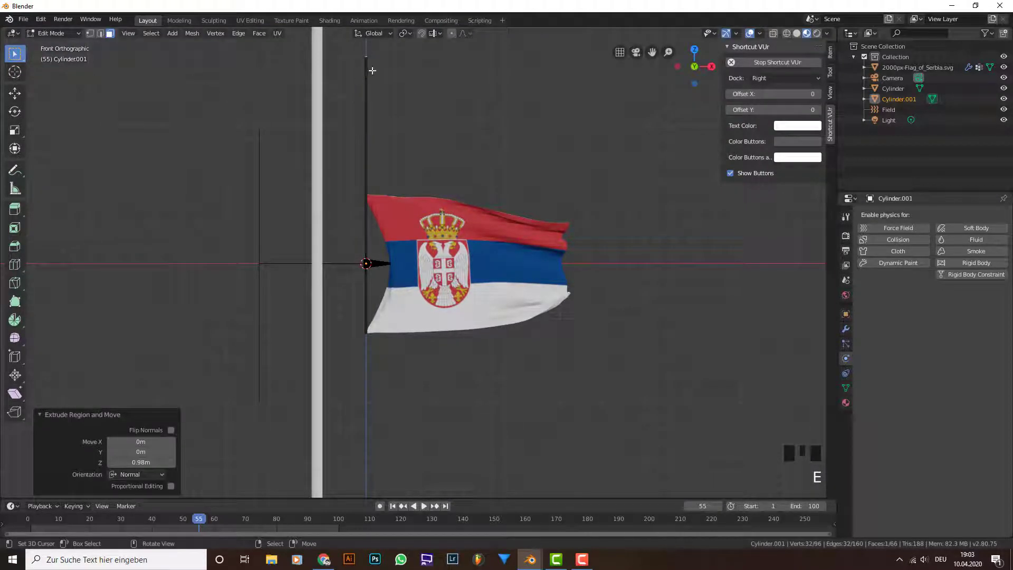
# Step: Move the extruded upper end about -0.342 m on X to the pole and raise it along Z
pyautogui.press('g')
pyautogui.press('x')
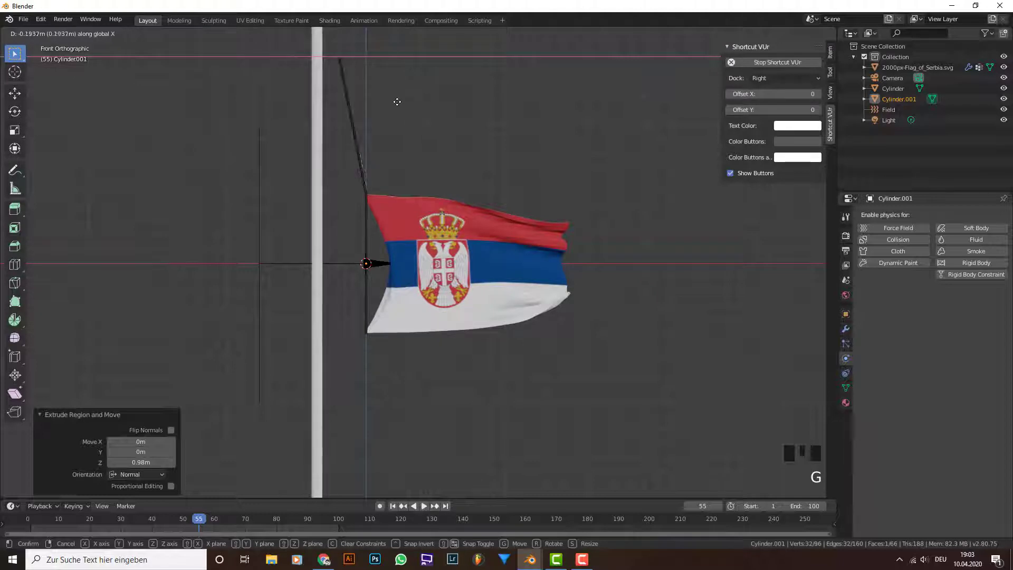
pyautogui.click(392, 100)
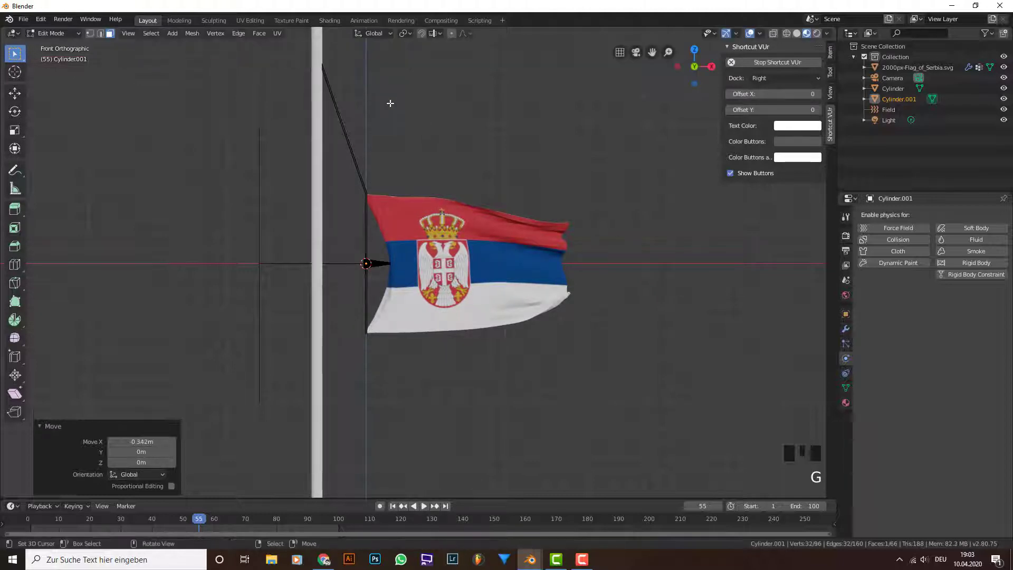
pyautogui.press('g')
pyautogui.press('z')
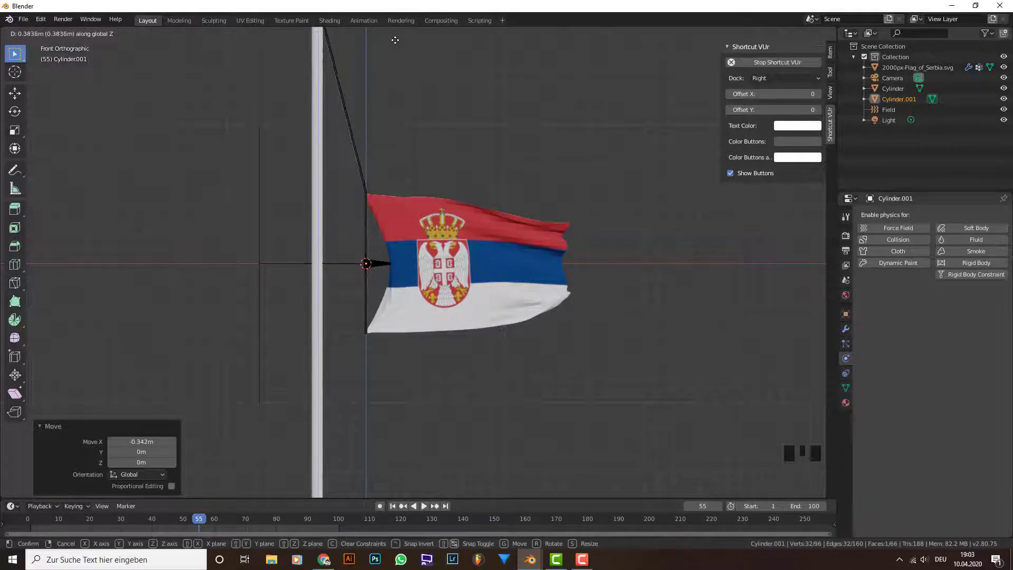
pyautogui.click(393, 490)
# Step: Extrude the bottom face of the thin cylinder about 1.06 m downward
pyautogui.moveTo(337, 405); pyautogui.dragTo(407, 308, button='middle')
pyautogui.scroll(4, 263, 285)
pyautogui.rightClick(331, 380)
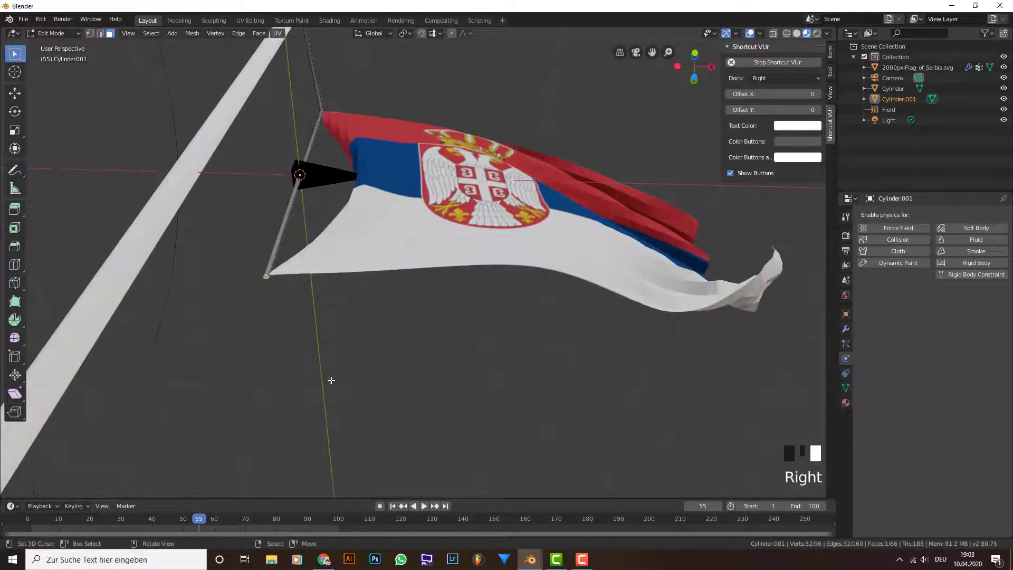
pyautogui.press('KP_1')
pyautogui.scroll(-5, 419, 329)
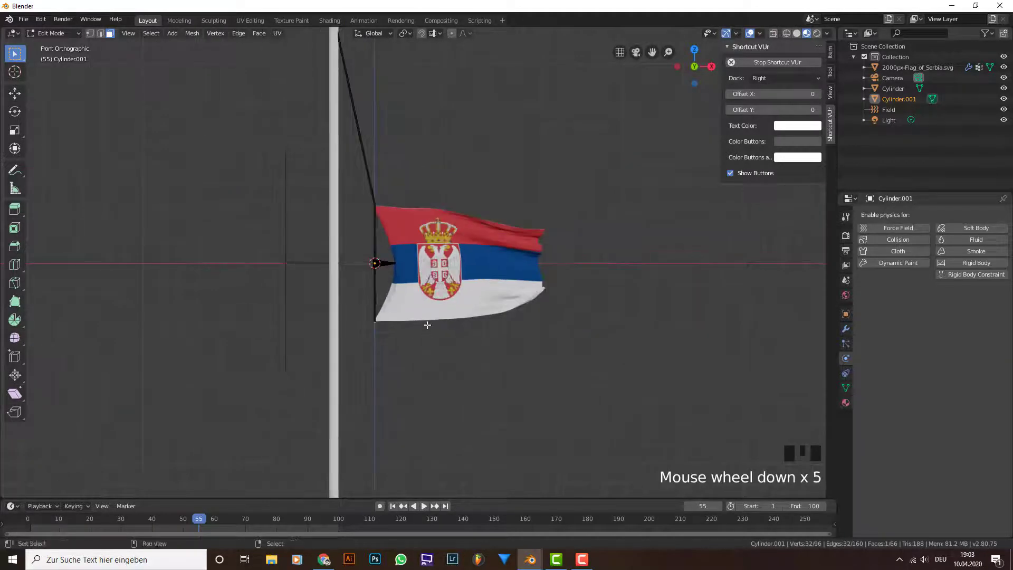
pyautogui.keyDown('shift'); pyautogui.moveTo(426, 323); pyautogui.dragTo(420, 276, button='middle'); pyautogui.keyUp('shift')
pyautogui.press('e')
pyautogui.click(440, 395)
# Step: Move the extruded lower end about -0.351 m on X to the pole and about -0.251 m on Z
pyautogui.press('g')
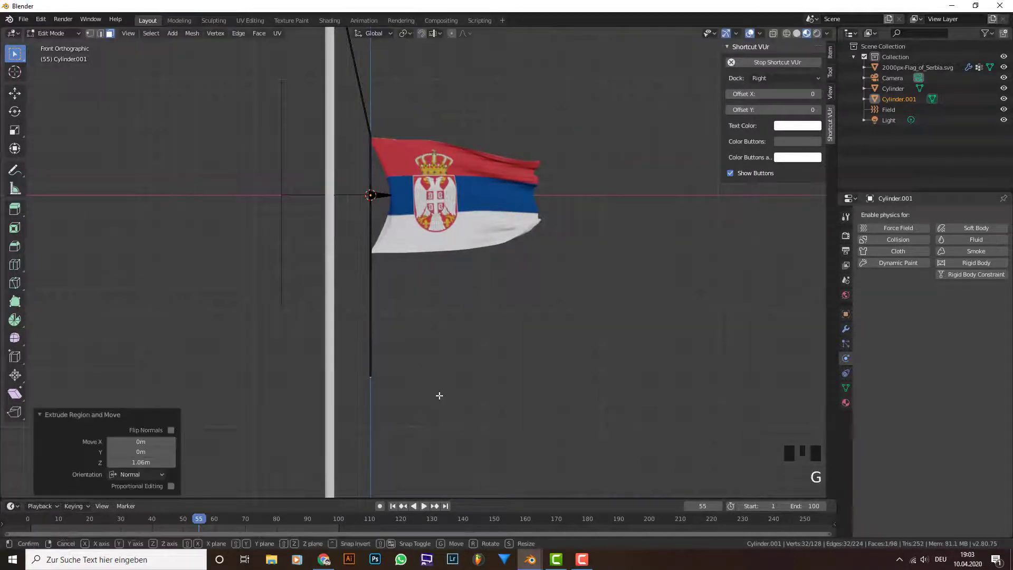
pyautogui.press('x')
pyautogui.click(398, 390)
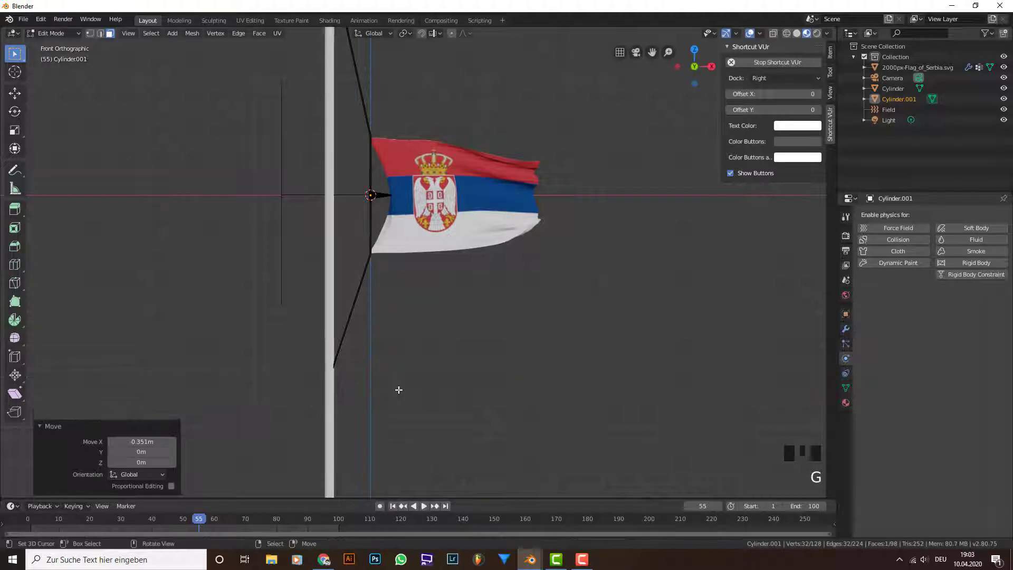
pyautogui.press('g')
pyautogui.press('z')
pyautogui.click(398, 416)
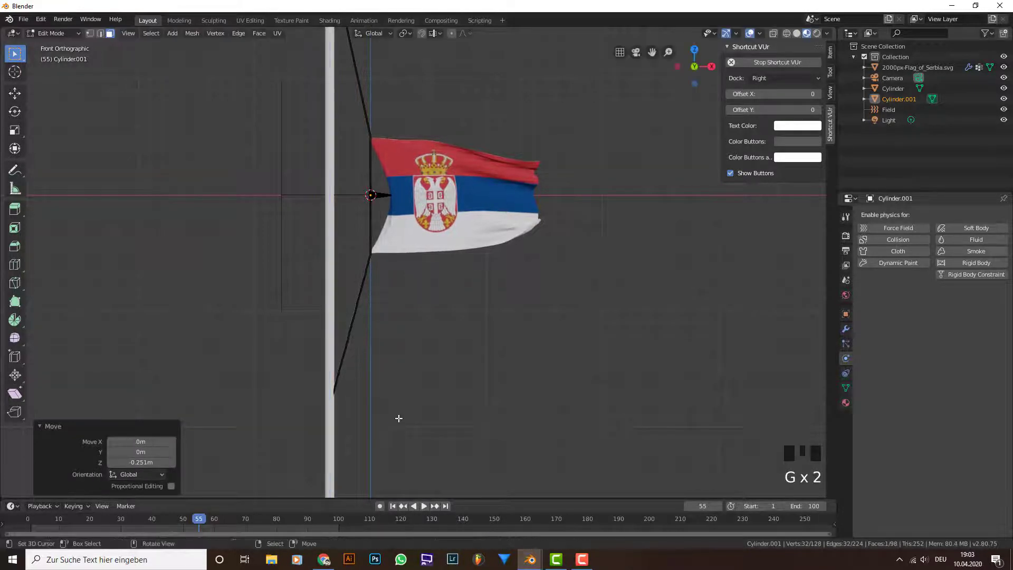
# Step: Return to Object Mode, select all objects and shade them smooth
pyautogui.scroll(2, 510, 253)
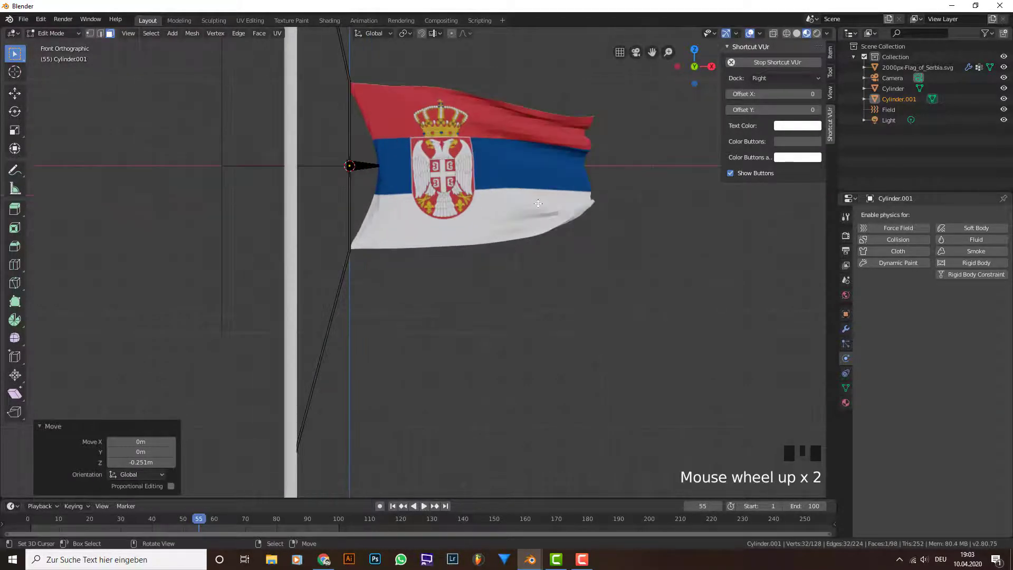
pyautogui.keyDown('shift'); pyautogui.moveTo(459, 184); pyautogui.dragTo(425, 237, button='middle'); pyautogui.keyUp('shift')
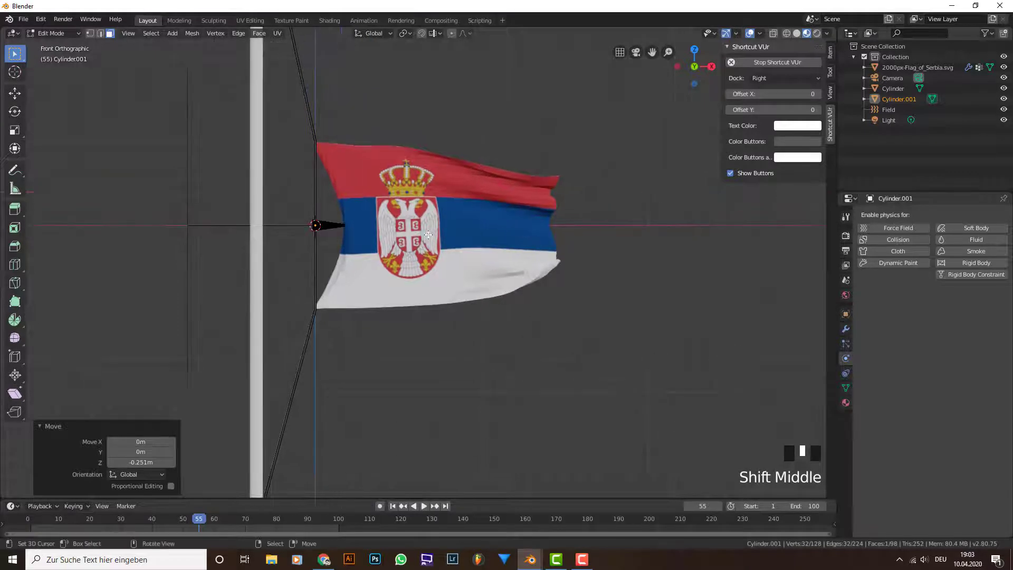
pyautogui.press('Tab')
pyautogui.press('a')
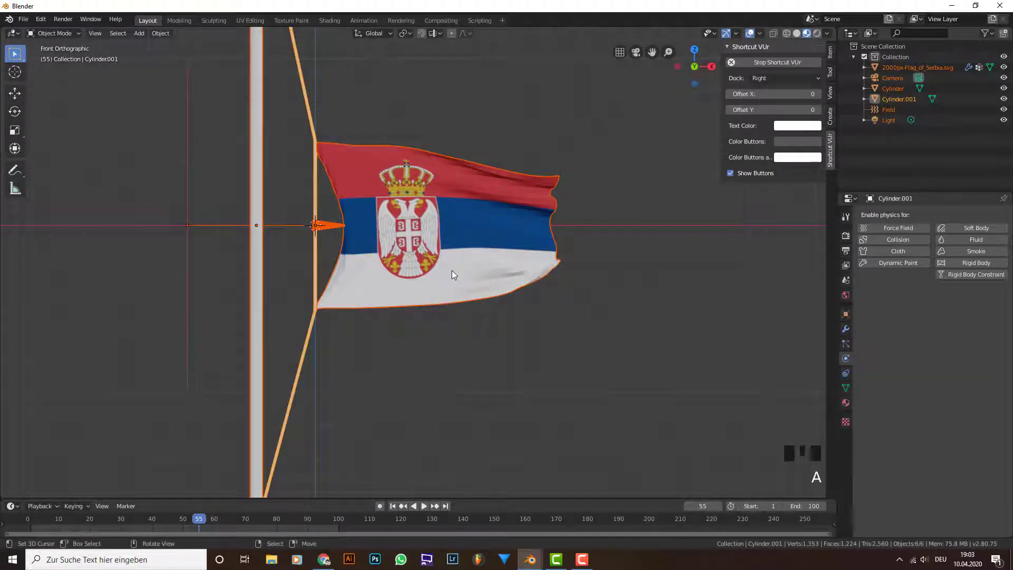
pyautogui.press('w')
pyautogui.click(485, 182)
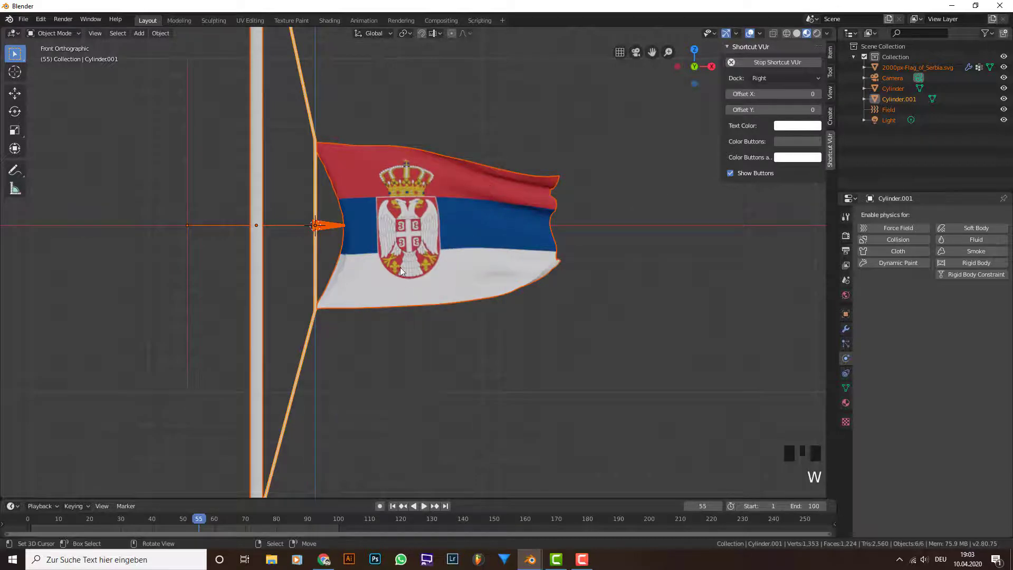
# Step: Add a second Subdivision Surface modifier to the flag with a viewport level of 2
pyautogui.scroll(3, 439, 264)
pyautogui.rightClick(590, 242)
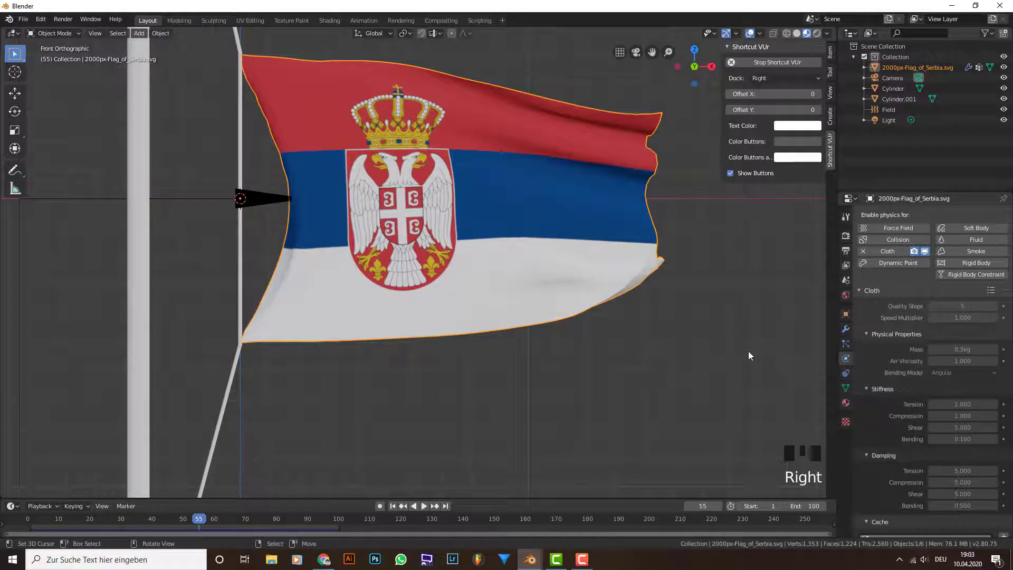
pyautogui.click(846, 332)
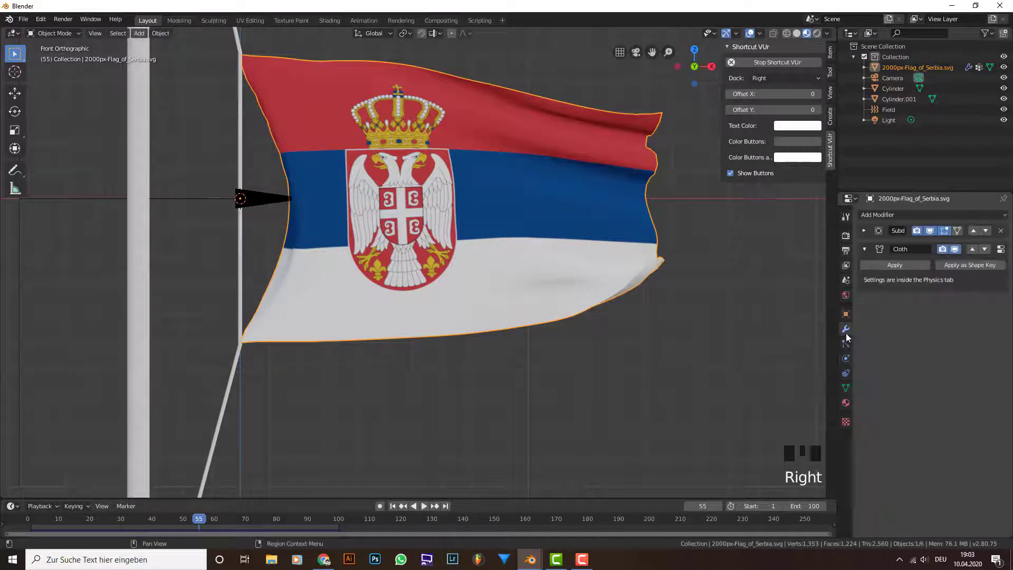
pyautogui.click(901, 215)
pyautogui.click(815, 389)
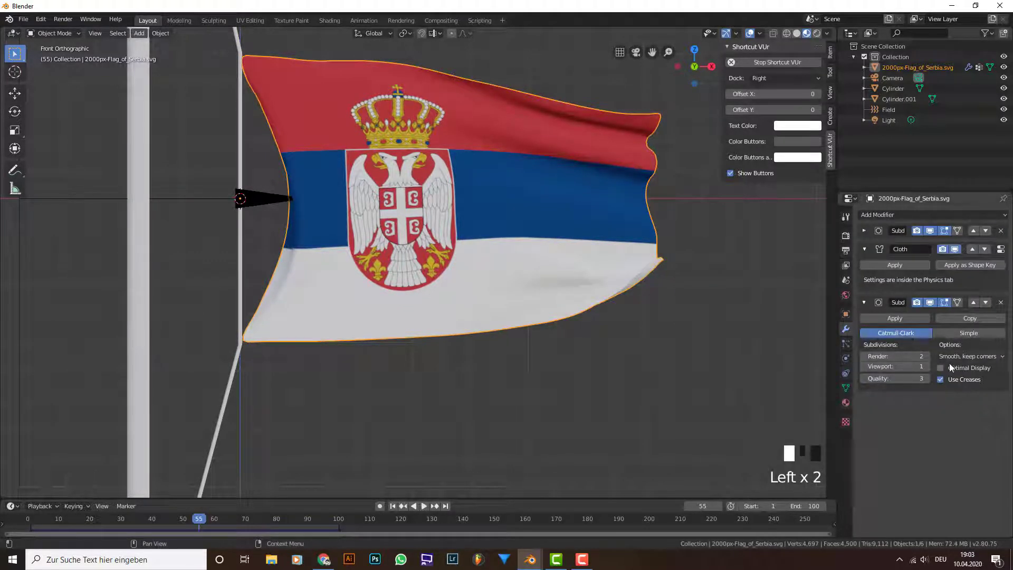
pyautogui.click(926, 366)
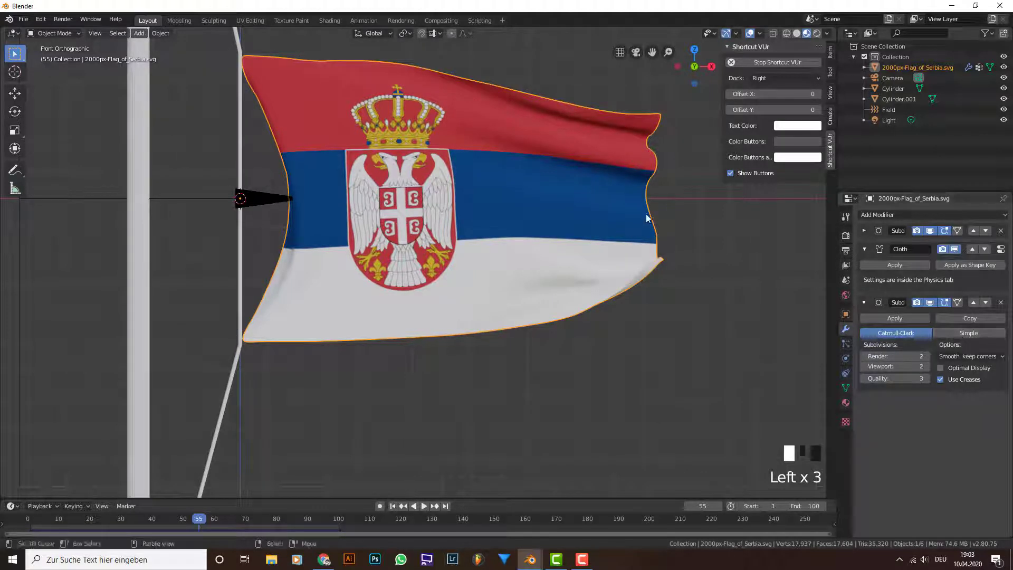
# Step: Add a Solidify modifier to the flag and inspect the edge of its lower free corner
pyautogui.keyDown('shift'); pyautogui.moveTo(655, 245); pyautogui.dragTo(567, 254, button='middle'); pyautogui.keyUp('shift')
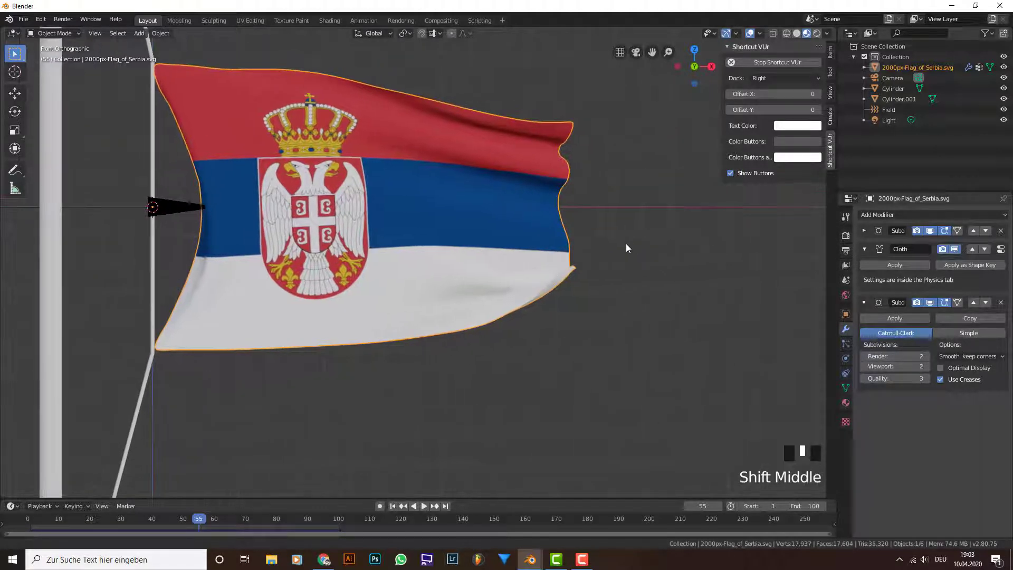
pyautogui.click(920, 215)
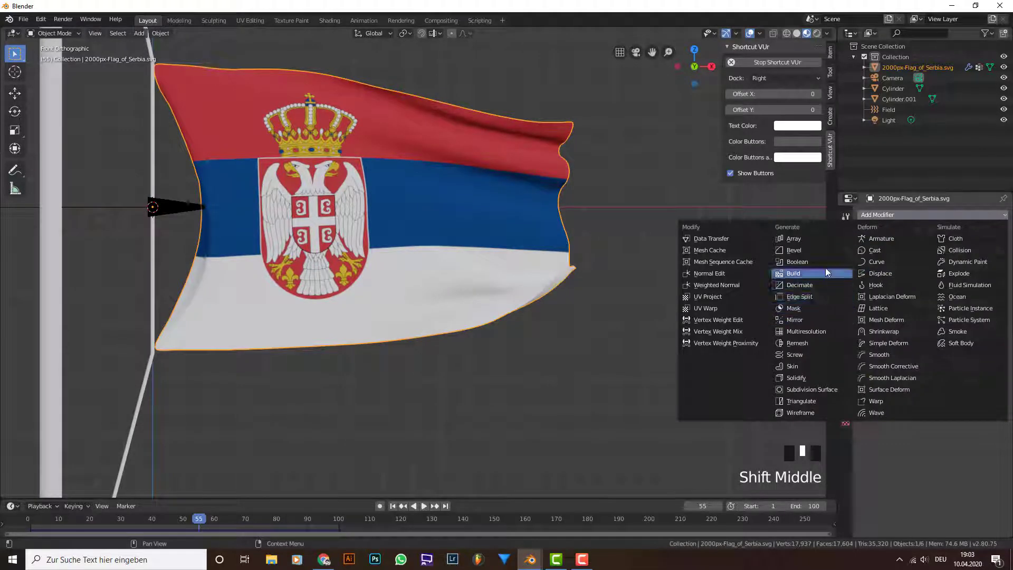
pyautogui.click(812, 378)
pyautogui.moveTo(595, 206); pyautogui.dragTo(623, 315, button='middle')
pyautogui.scroll(3, 622, 315)
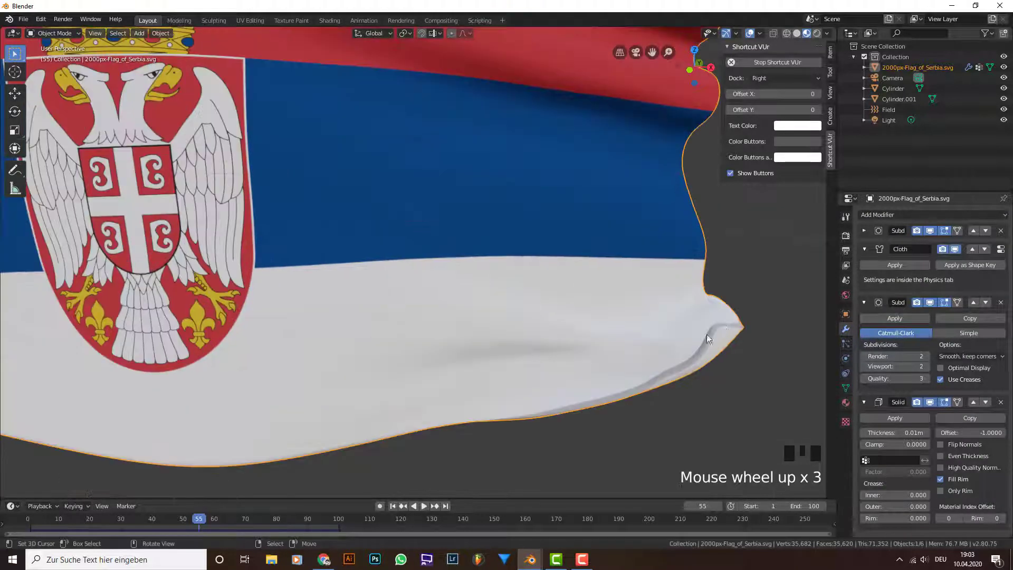
# Step: Reduce the flag's Solidify thickness first to 0.005 m and finally to 0.001 m
pyautogui.click(897, 433)
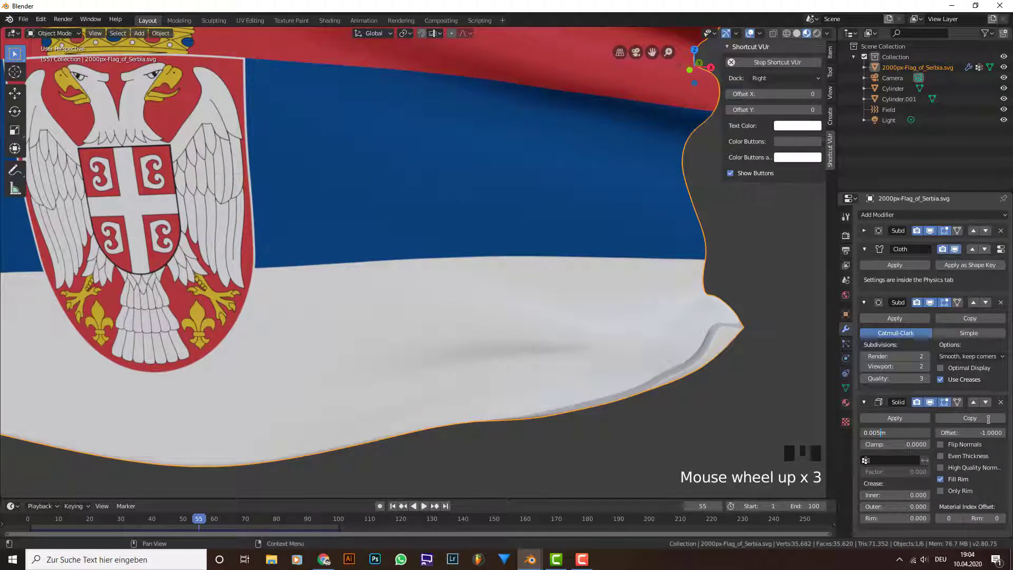
pyautogui.press('Return')
pyautogui.click(883, 433)
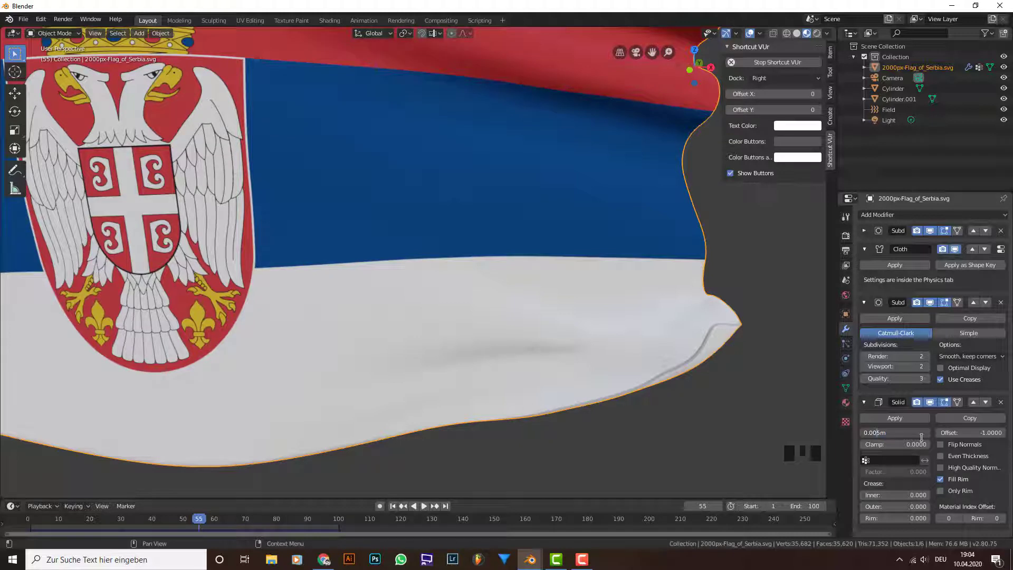
pyautogui.press('Return')
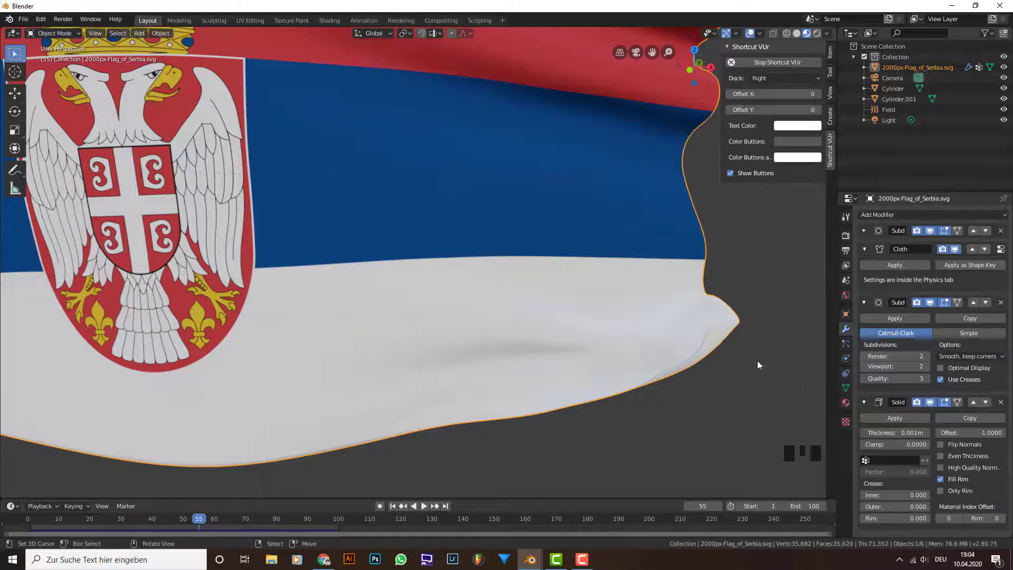
pyautogui.scroll(-3, 749, 353)
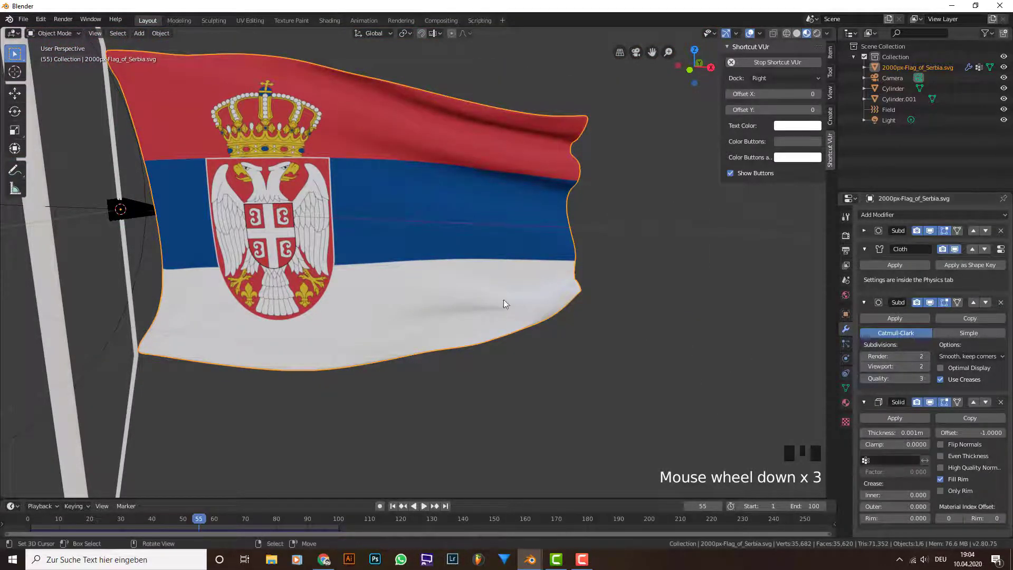
# Step: Switch to the camera view and fly the camera closer until the flag faces it, centred in the frame beside the pole
pyautogui.scroll(-2, 491, 272)
pyautogui.press('KP_0')
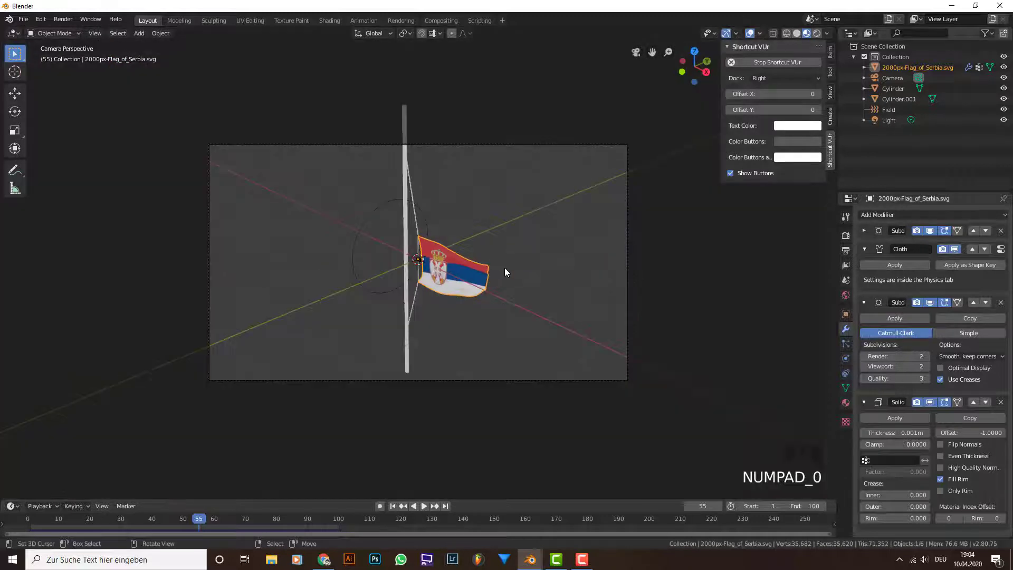
pyautogui.hotkey('shift', 'f')
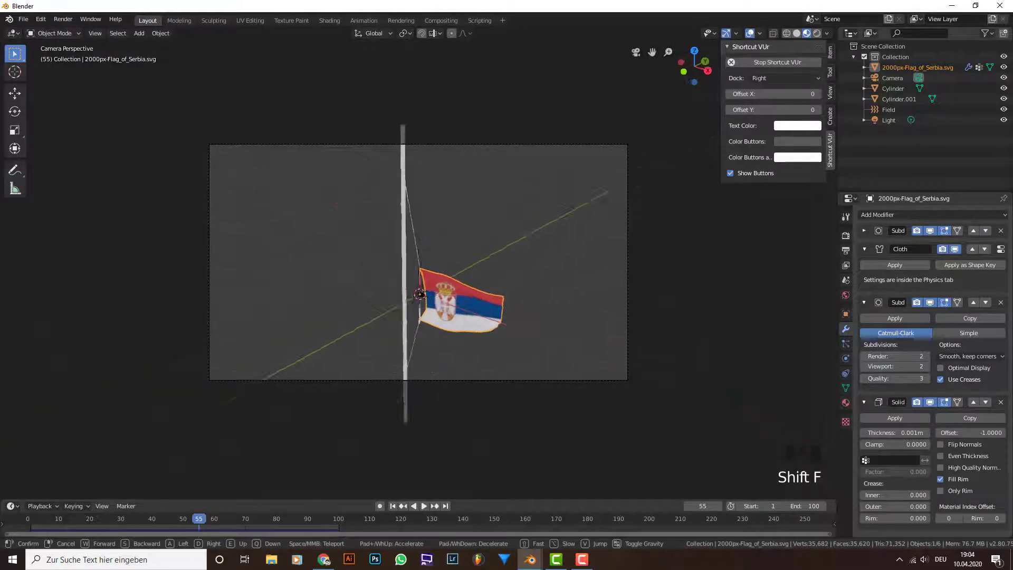
pyautogui.press('w')
pyautogui.press('q')
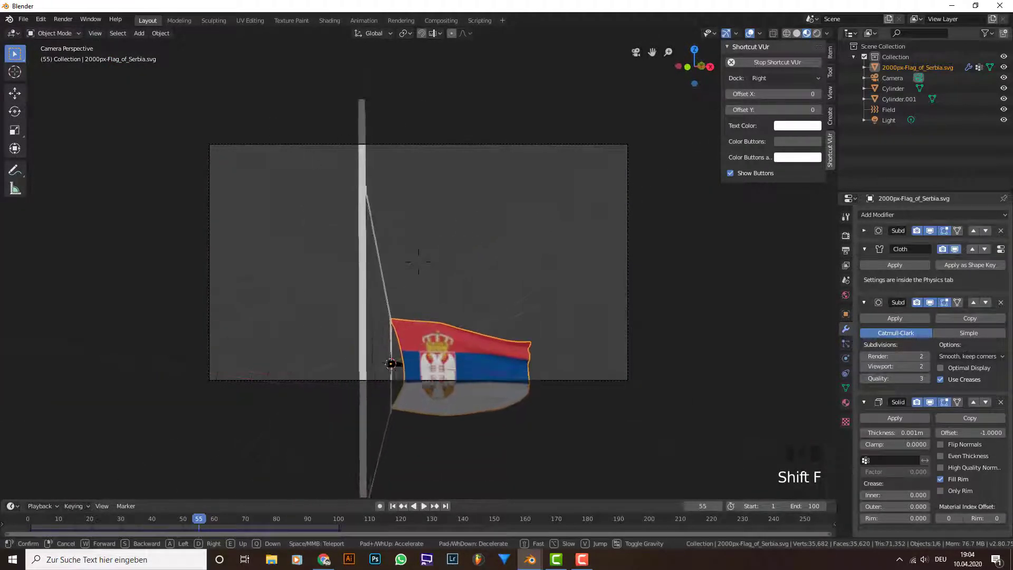
pyautogui.press('a')
pyautogui.press('q')
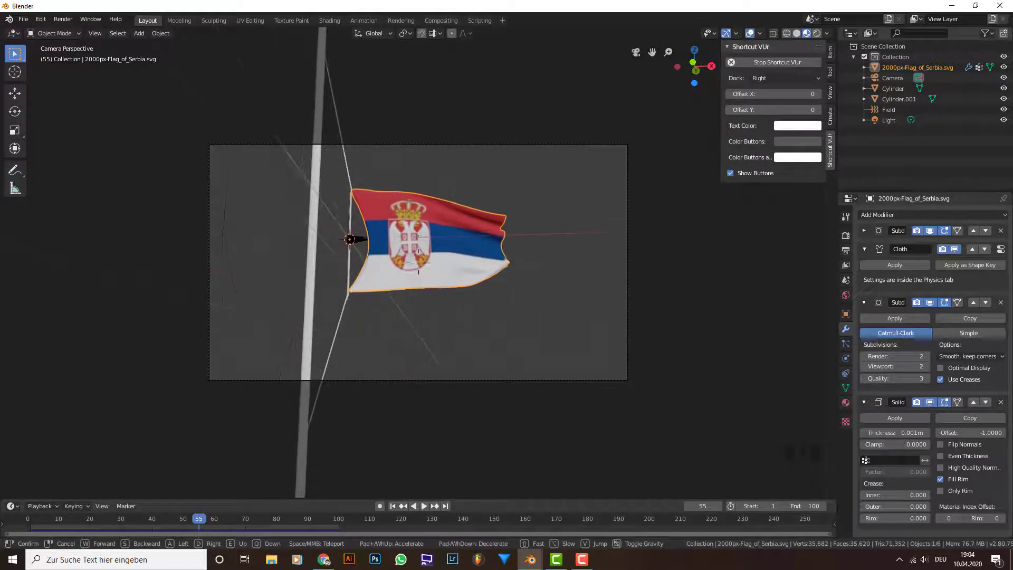
pyautogui.press('w')
pyautogui.press('q')
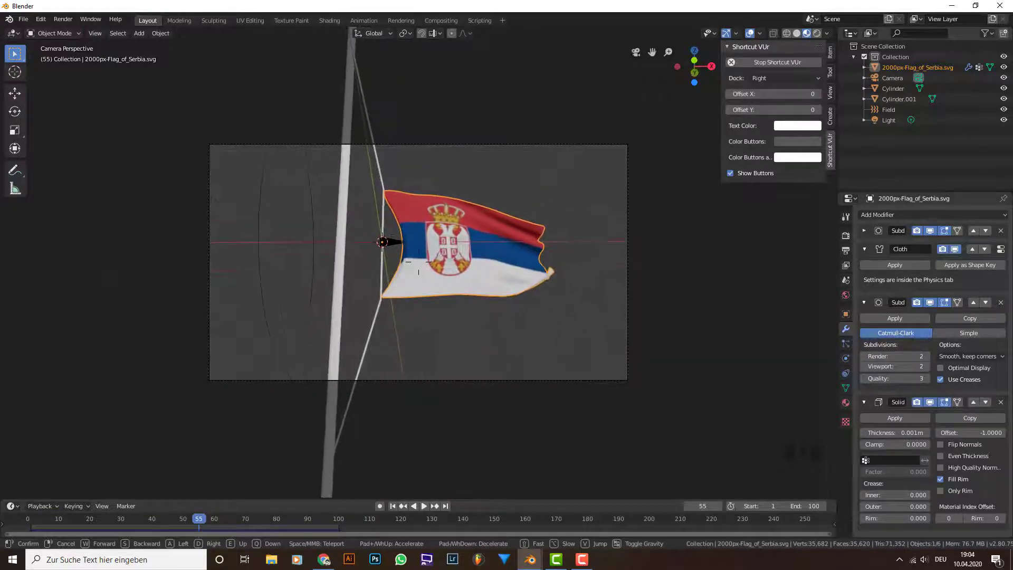
pyautogui.click(455, 272)
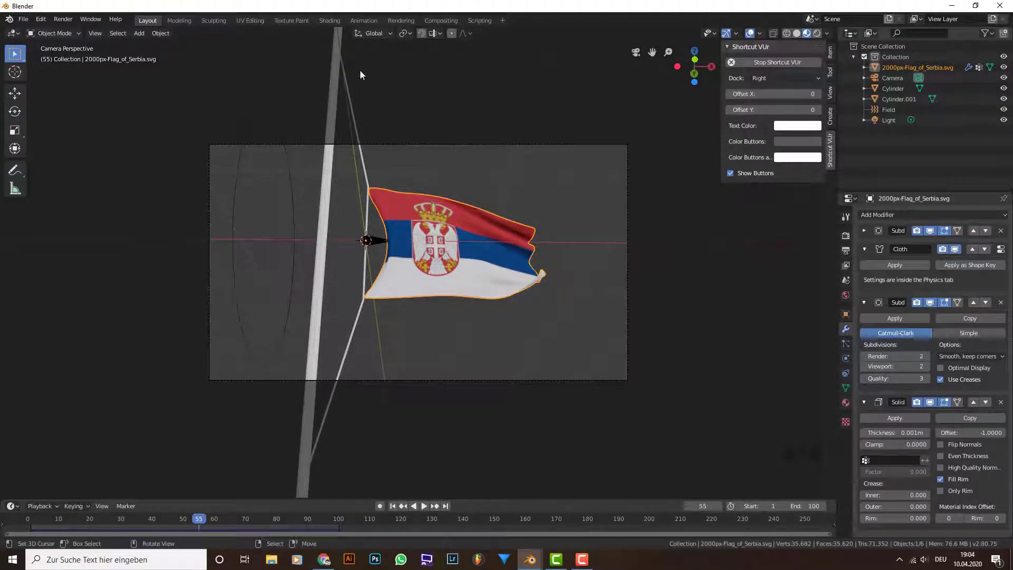
# Step: Open the Shading workspace, view the scene from the front and give the attachment rope a new material
pyautogui.click(326, 23)
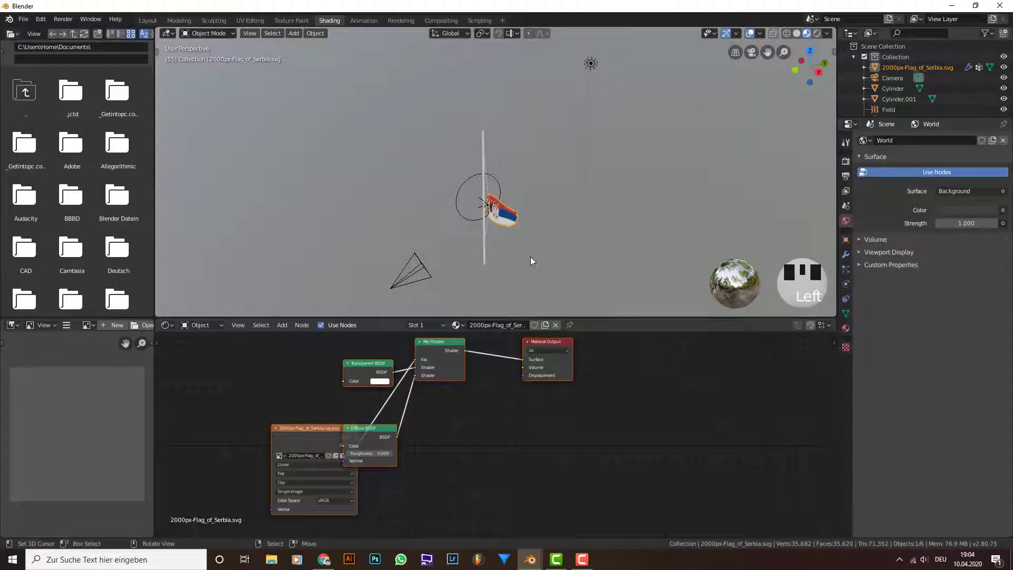
pyautogui.press('KP_1')
pyautogui.scroll(7, 556, 252)
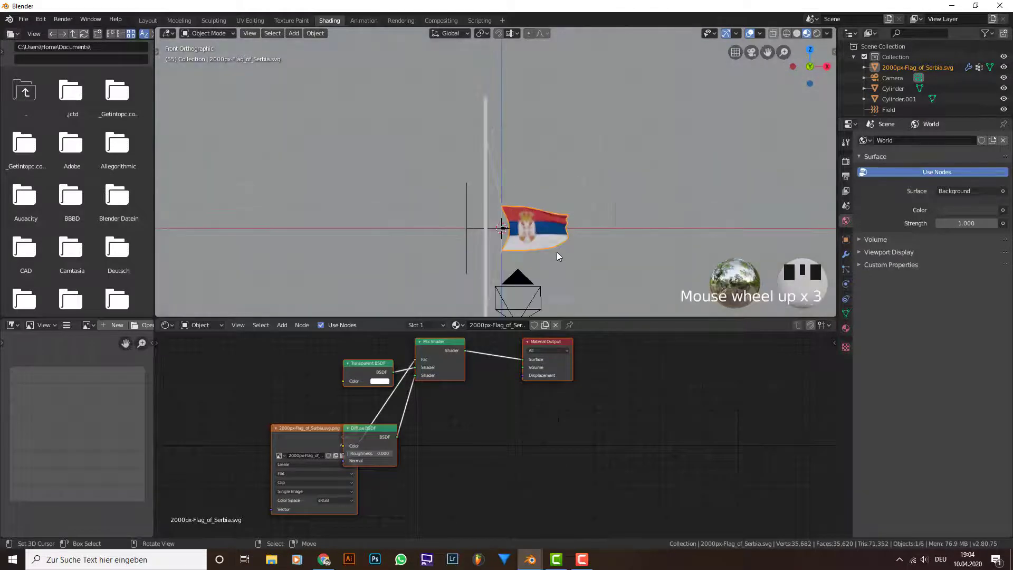
pyautogui.keyDown('shift'); pyautogui.moveTo(612, 267); pyautogui.dragTo(564, 188, button='middle'); pyautogui.keyUp('shift')
pyautogui.scroll(5, 556, 188)
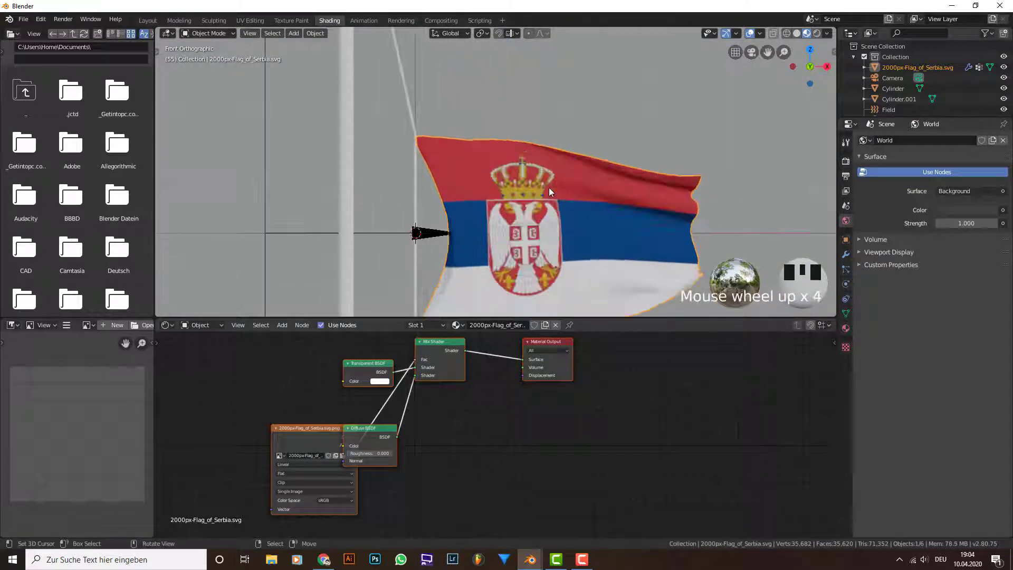
pyautogui.rightClick(398, 196)
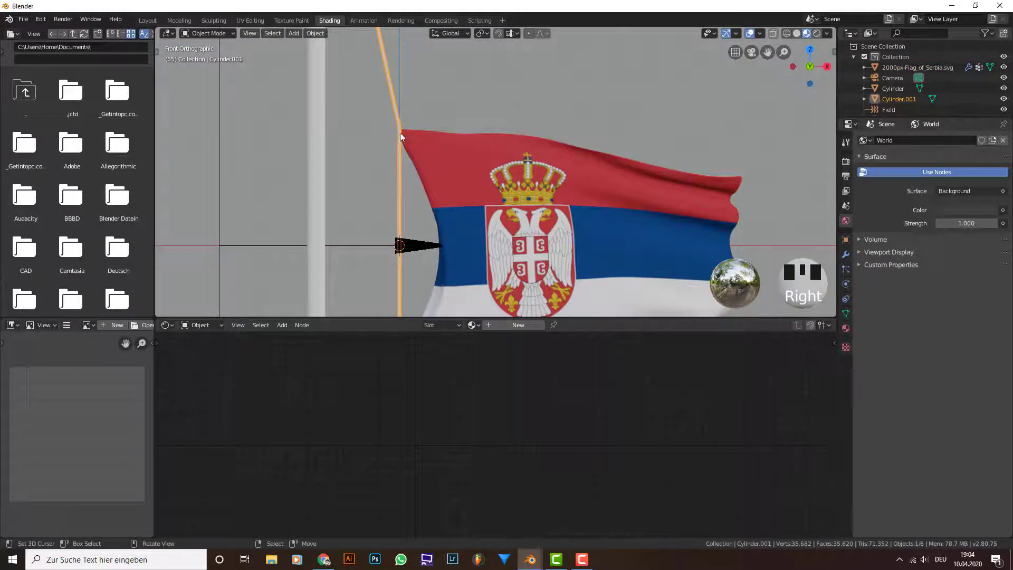
pyautogui.click(510, 324)
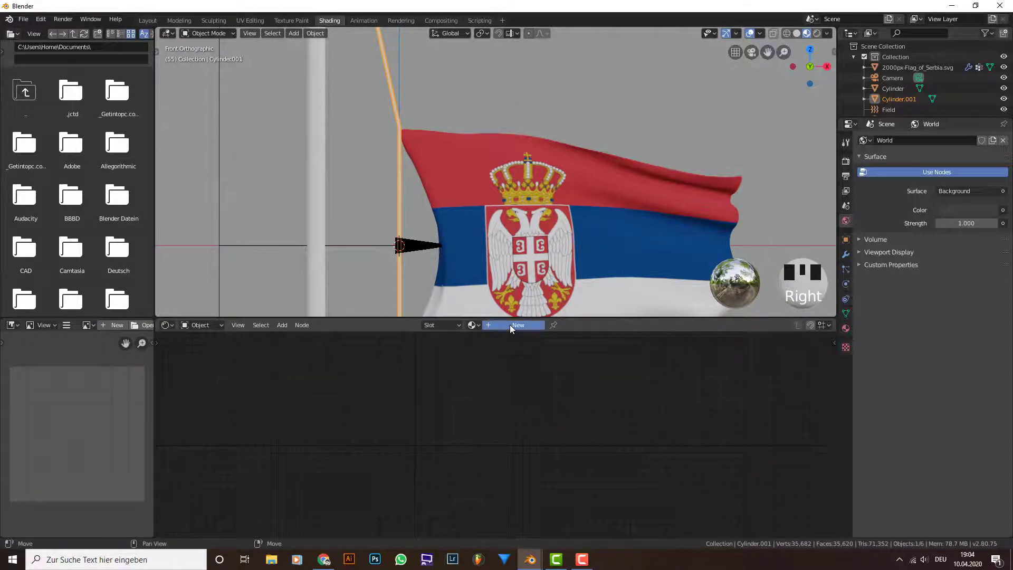
# Step: Set the rope material's base color to a light orange
pyautogui.click(471, 380)
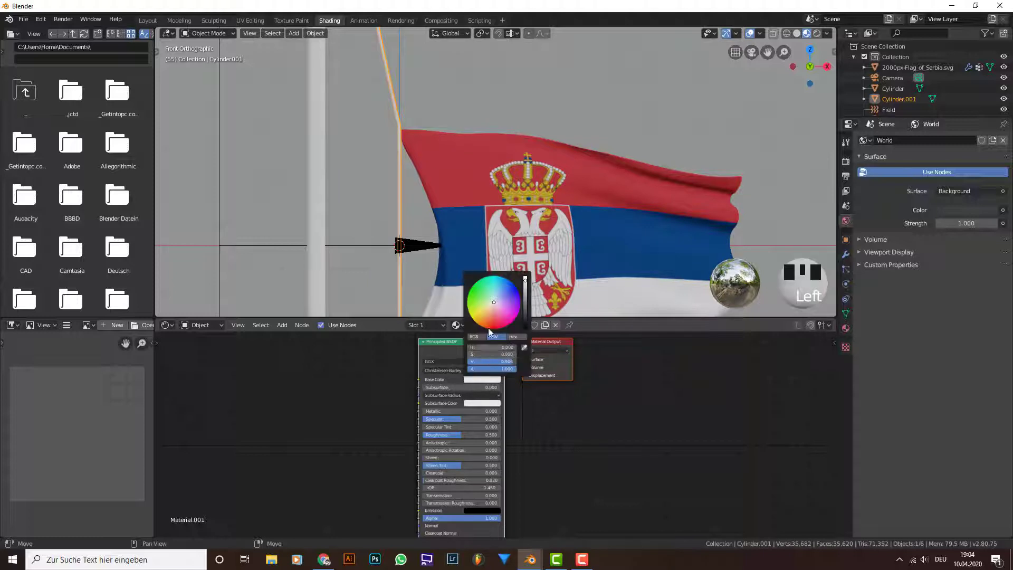
pyautogui.click(487, 313)
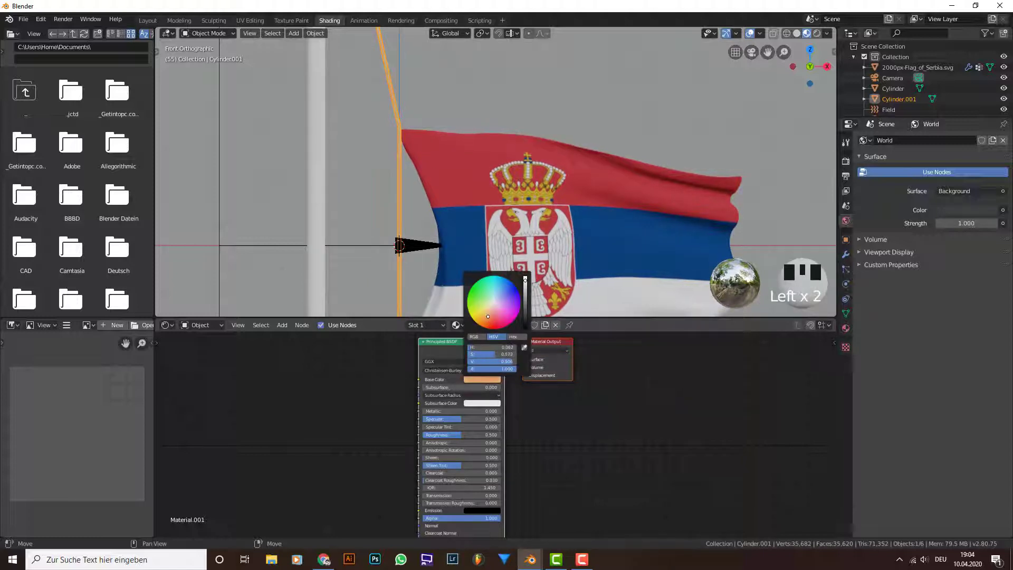
pyautogui.moveTo(488, 316); pyautogui.dragTo(488, 317)
# Step: Set the rope material's Metallic to 1.0 and its Roughness to 0.25
pyautogui.scroll(5, 491, 475)
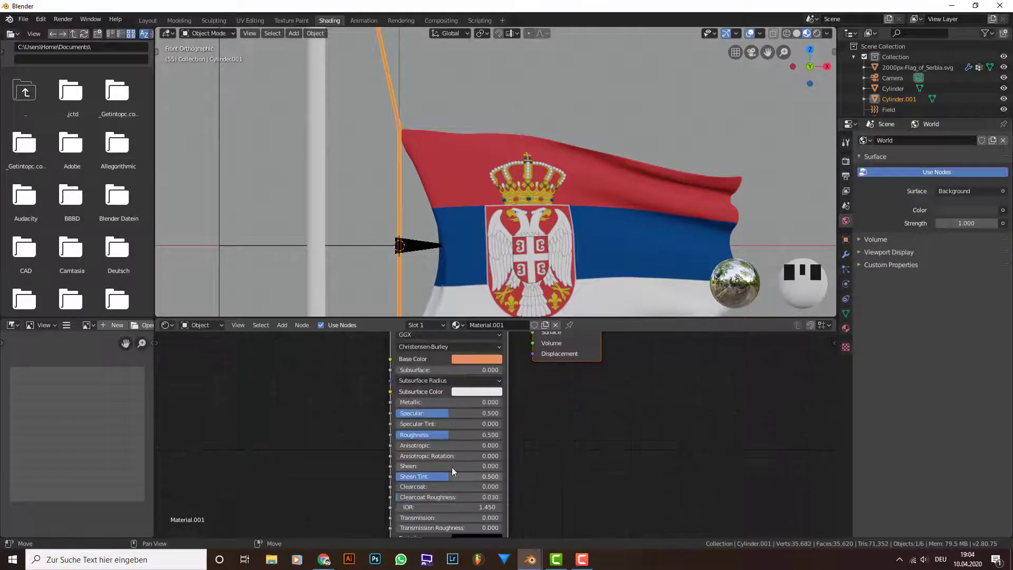
pyautogui.moveTo(452, 385); pyautogui.dragTo(528, 385)
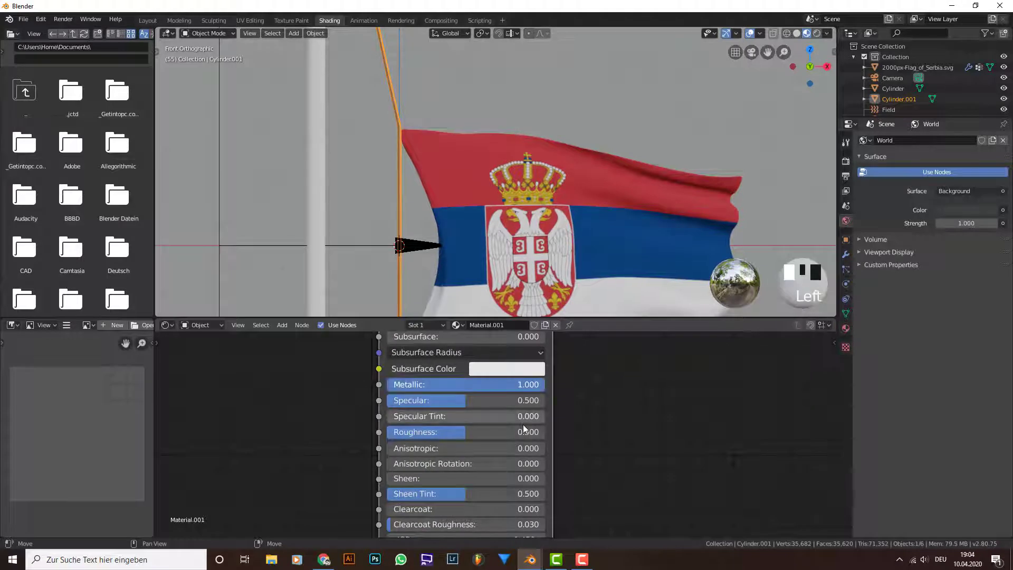
pyautogui.moveTo(510, 431); pyautogui.dragTo(504, 416, button='middle')
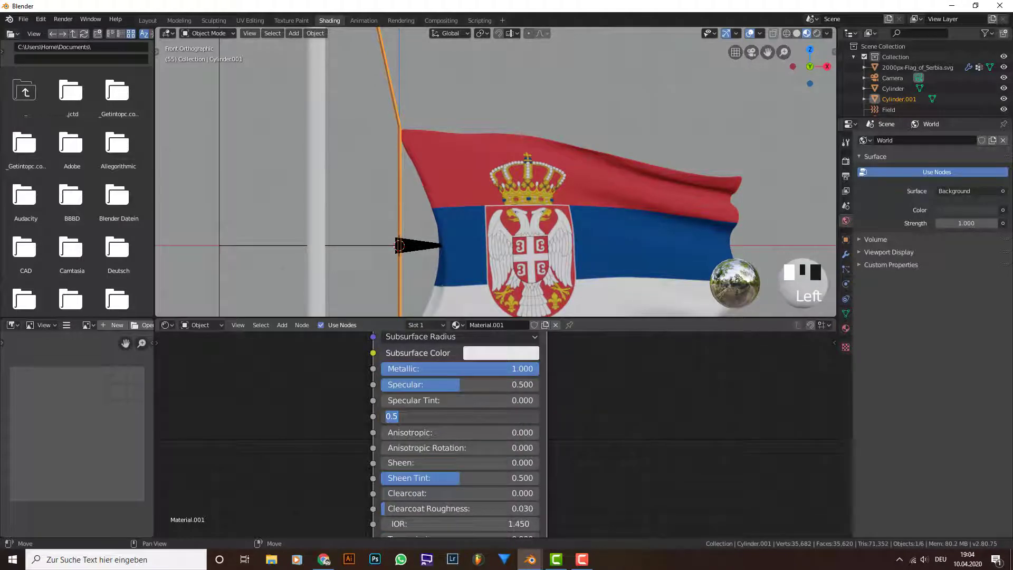
pyautogui.write('.25')
pyautogui.press('Return')
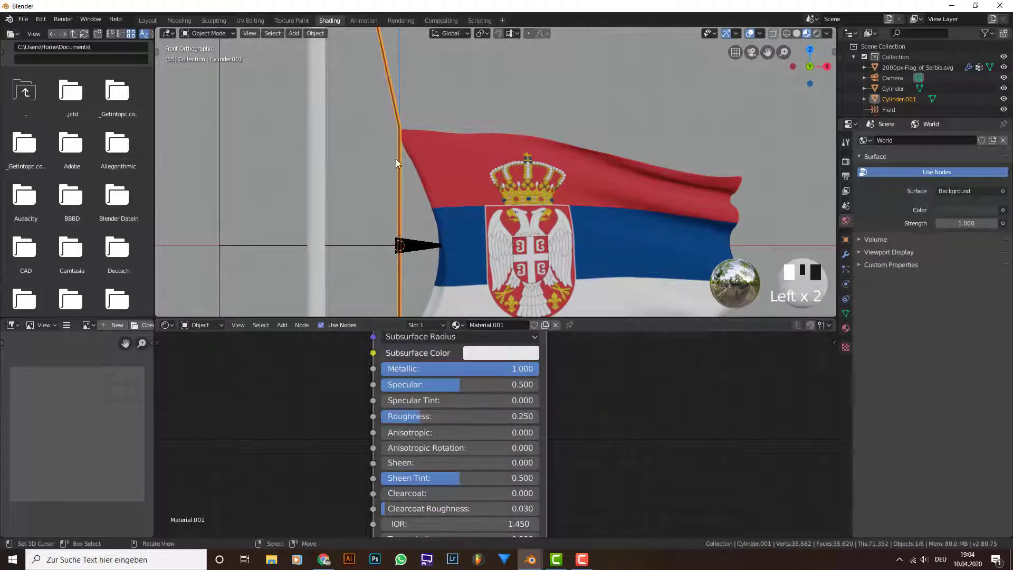
# Step: Give the flagpole a new material and set the brightness value of its Subsurface Color to 0.9
pyautogui.click(315, 209)
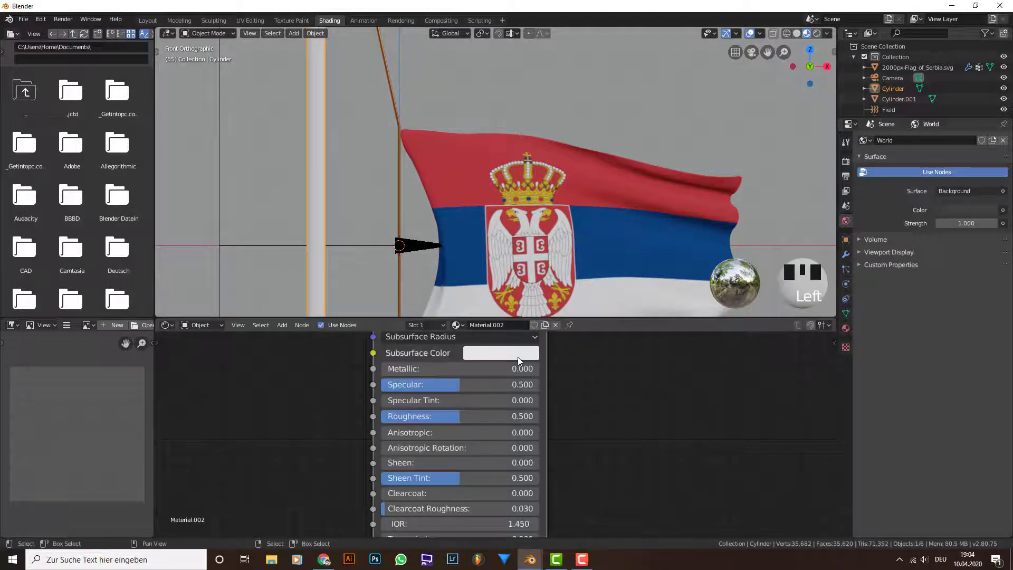
pyautogui.click(518, 356)
pyautogui.click(542, 317)
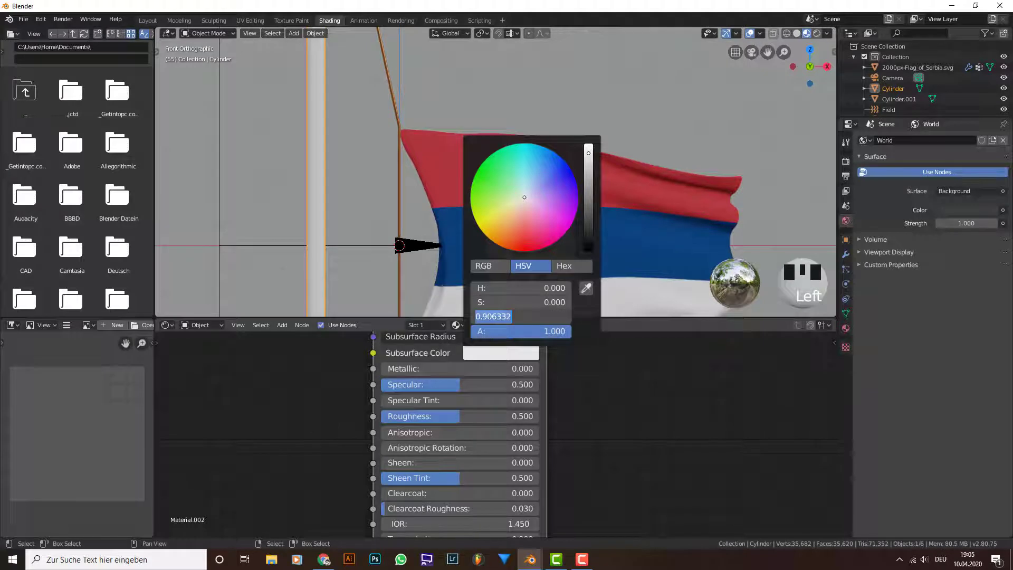
pyautogui.write('.9')
pyautogui.press('Return')
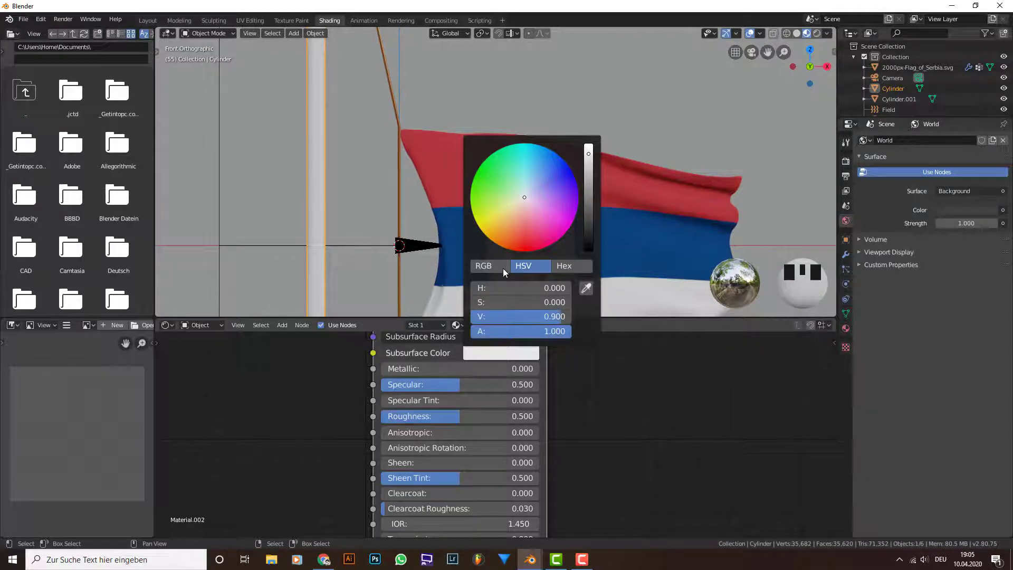
pyautogui.click(502, 268)
pyautogui.click(521, 267)
pyautogui.scroll(-2, 581, 417)
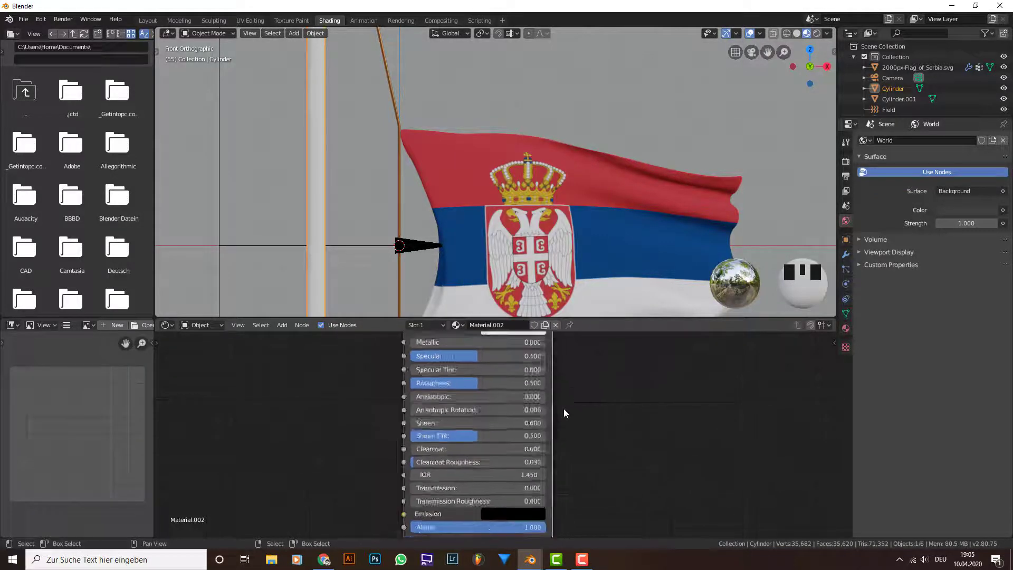
# Step: Set the flagpole material's Roughness to 0.3
pyautogui.scroll(-2, 512, 410)
pyautogui.moveTo(503, 409); pyautogui.dragTo(530, 413, button='middle')
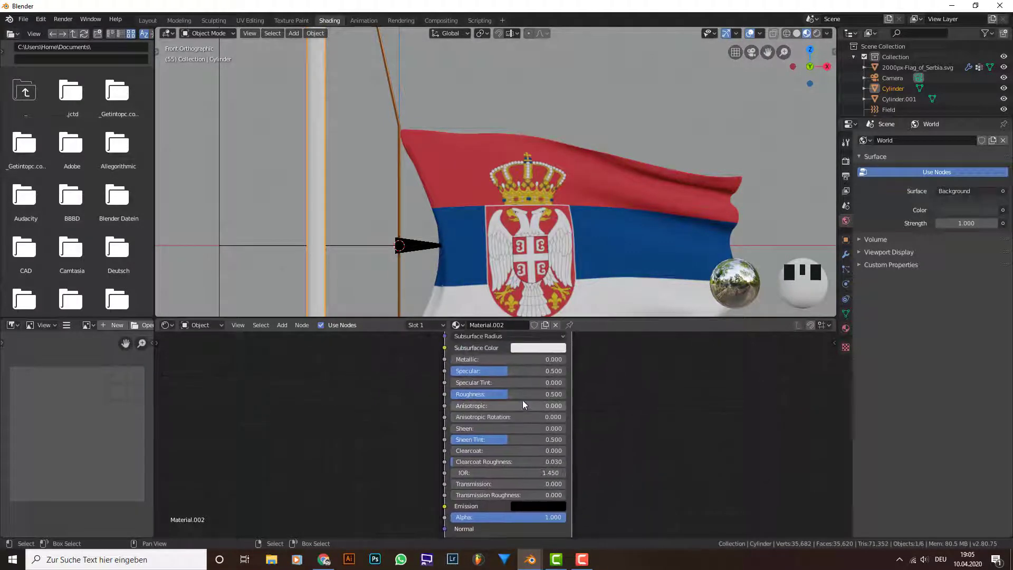
pyautogui.click(523, 394)
pyautogui.write('0.3')
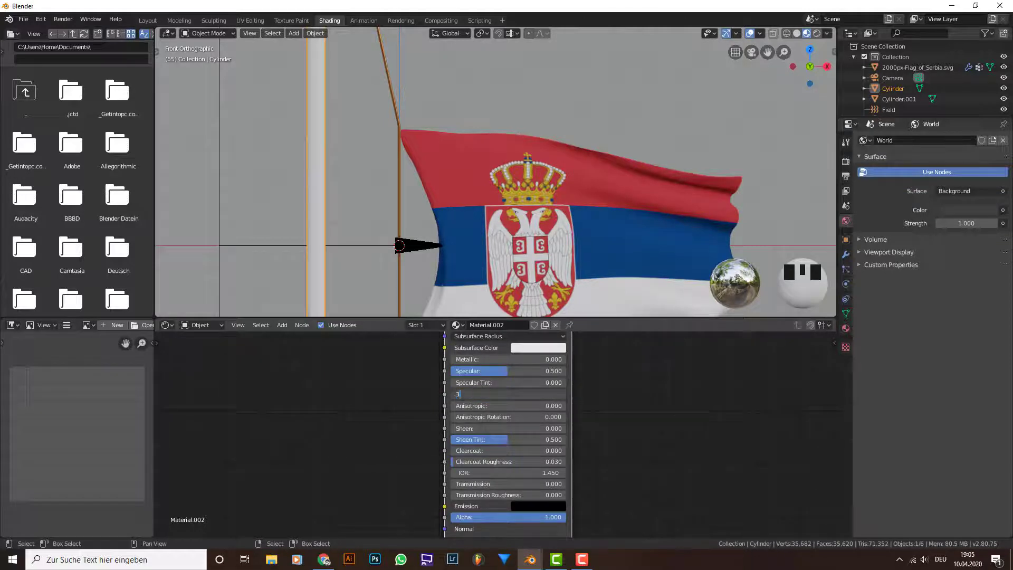
pyautogui.click(610, 394)
# Step: Delete the light object above the flag from the scene
pyautogui.scroll(-6, 420, 195)
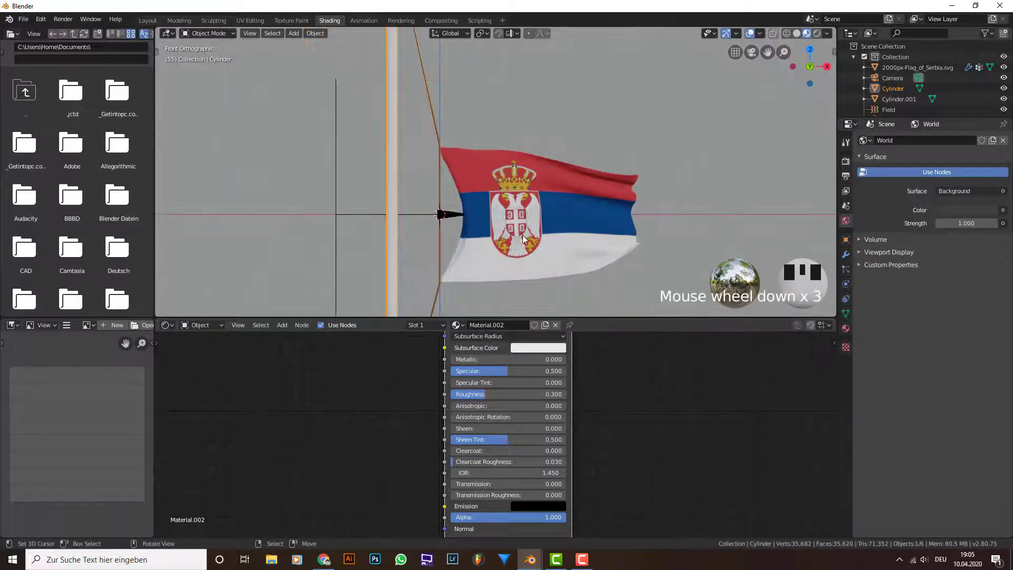
pyautogui.scroll(2, 618, 267)
pyautogui.scroll(1, 649, 271)
pyautogui.keyDown('shift'); pyautogui.moveTo(642, 271); pyautogui.dragTo(603, 230, button='middle'); pyautogui.keyUp('shift')
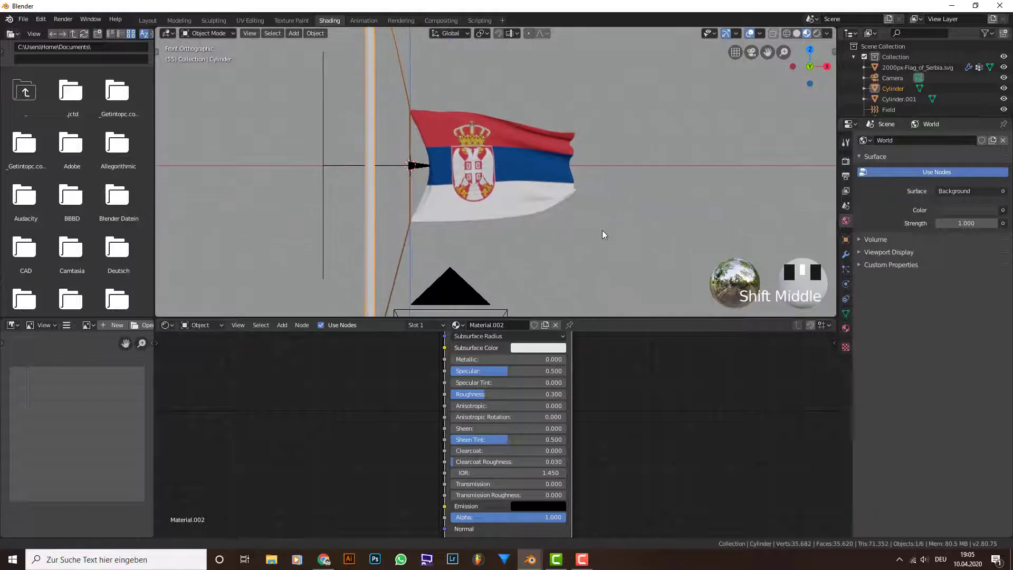
pyautogui.scroll(-4, 570, 159)
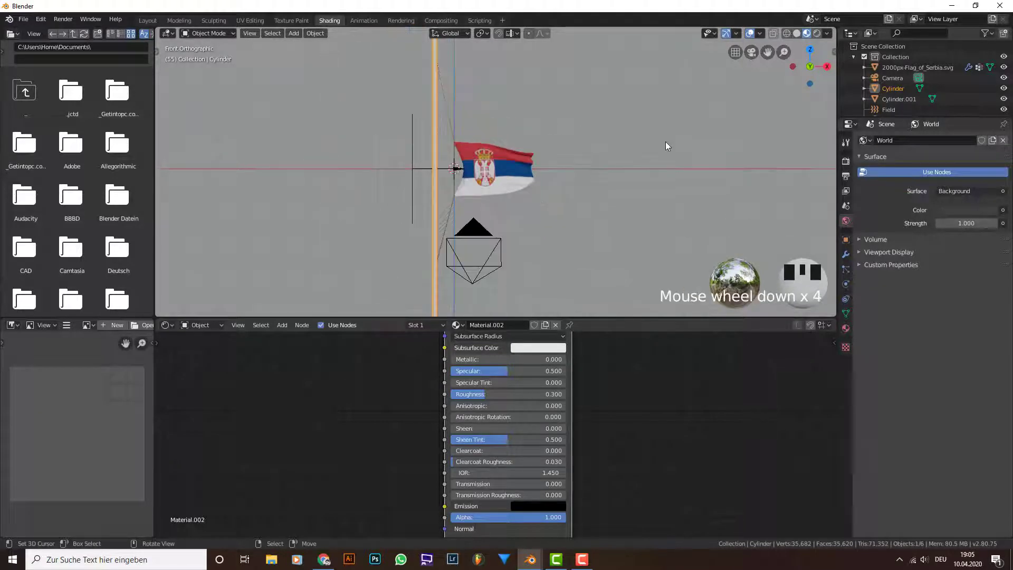
pyautogui.moveTo(667, 147); pyautogui.dragTo(626, 165, button='middle')
pyautogui.scroll(-6, 626, 165)
pyautogui.rightClick(564, 59)
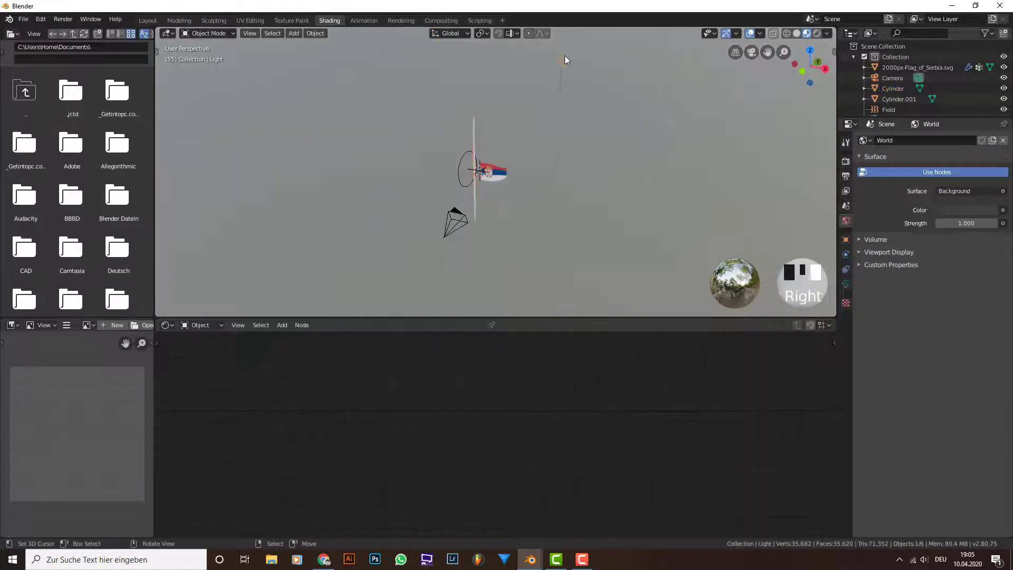
pyautogui.press('x')
pyautogui.click(578, 95)
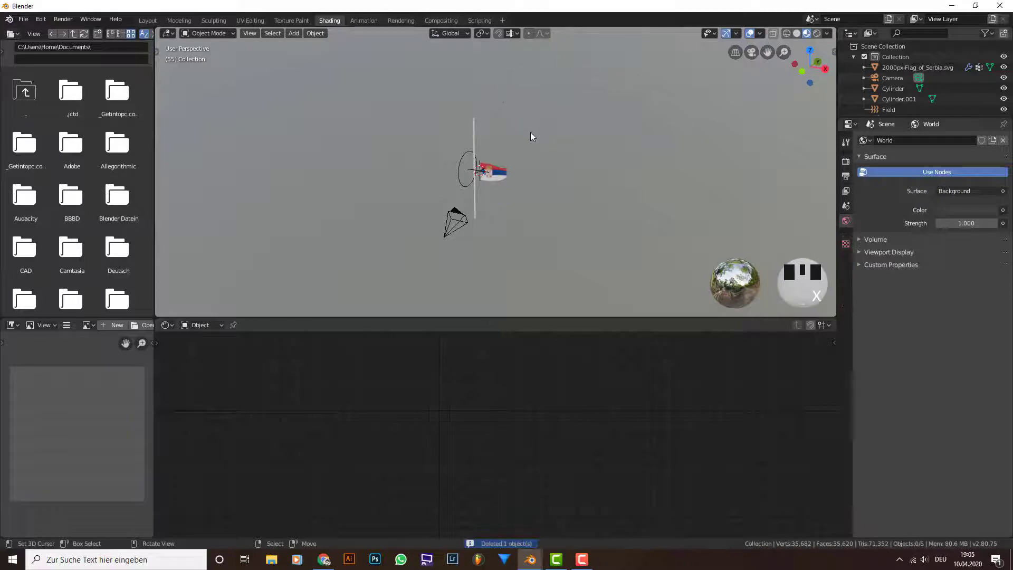
# Step: Return to the camera view and load autumn_forest_02_4k.hdr from the HDRI folder as the world color's Environment Texture
pyautogui.press('KP_0')
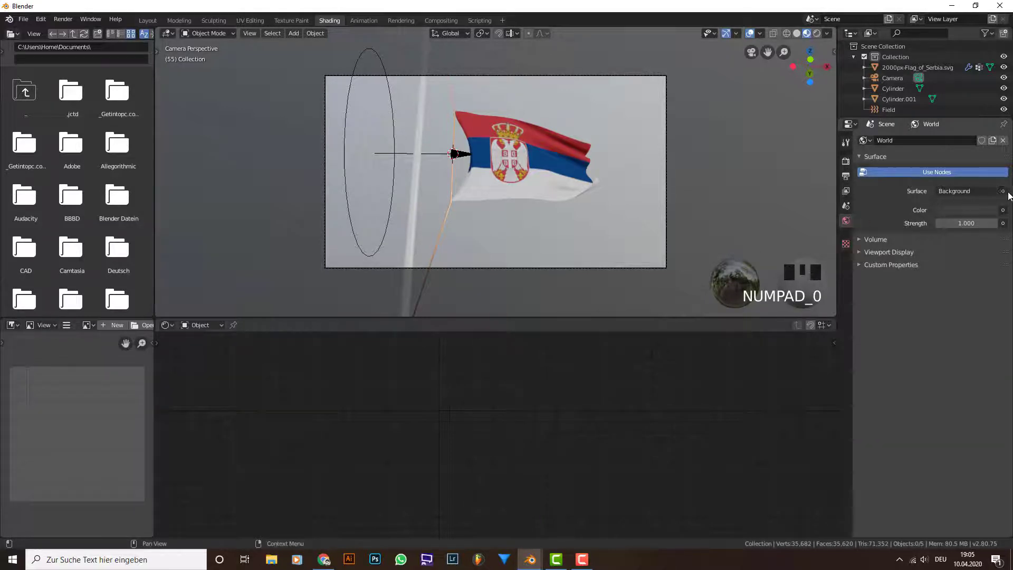
pyautogui.click(1003, 210)
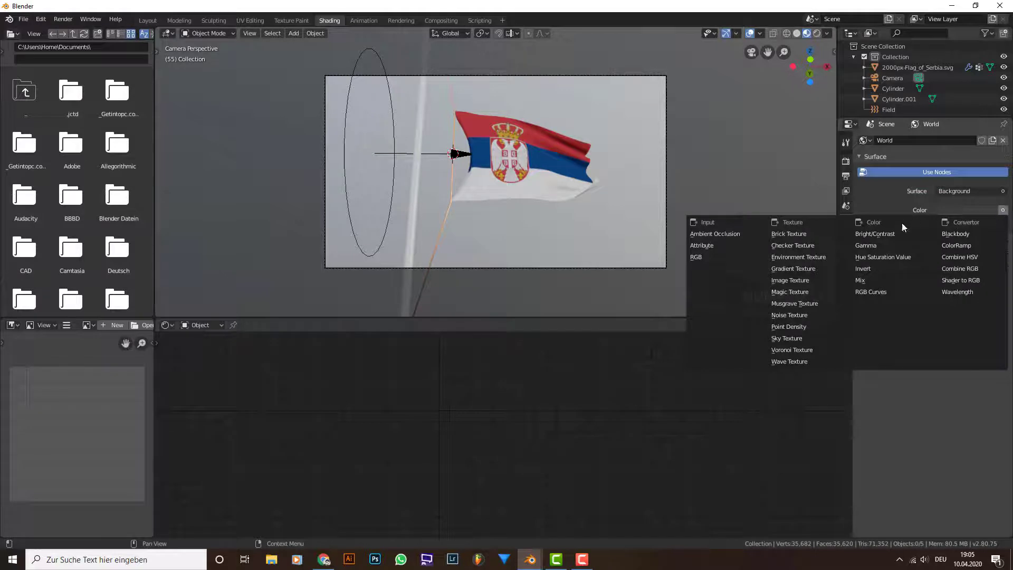
pyautogui.click(835, 257)
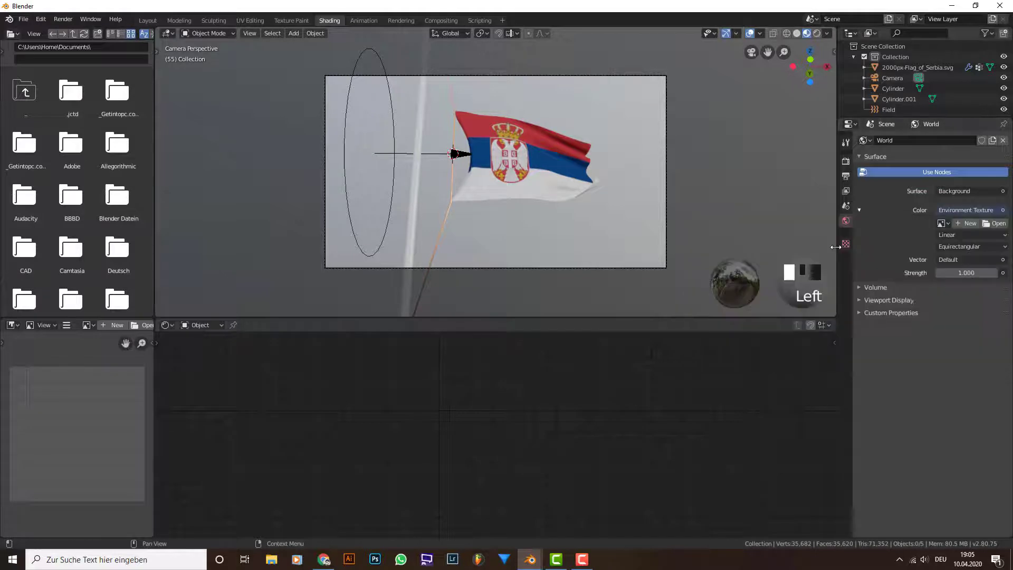
pyautogui.click(995, 223)
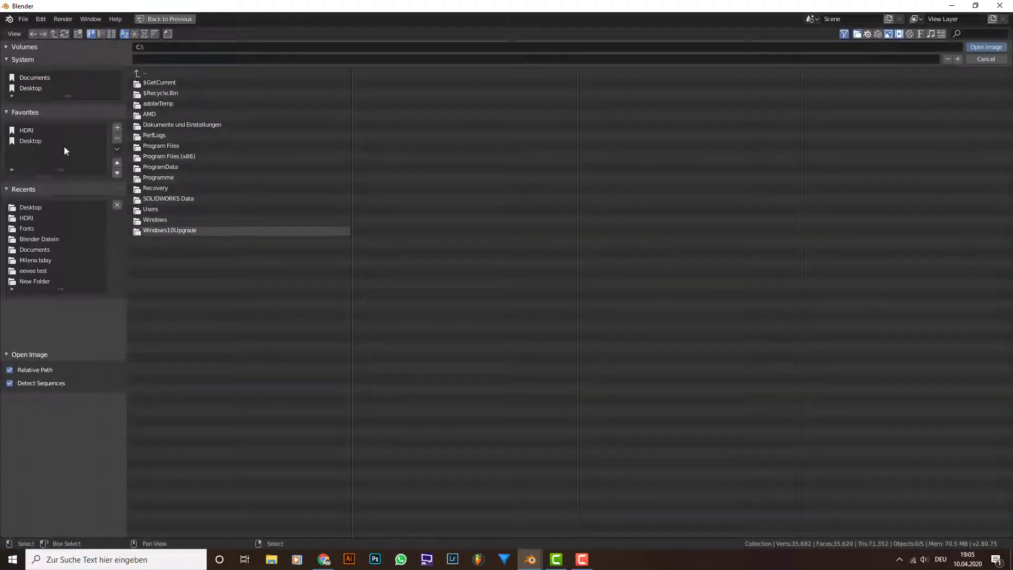
pyautogui.click(27, 130)
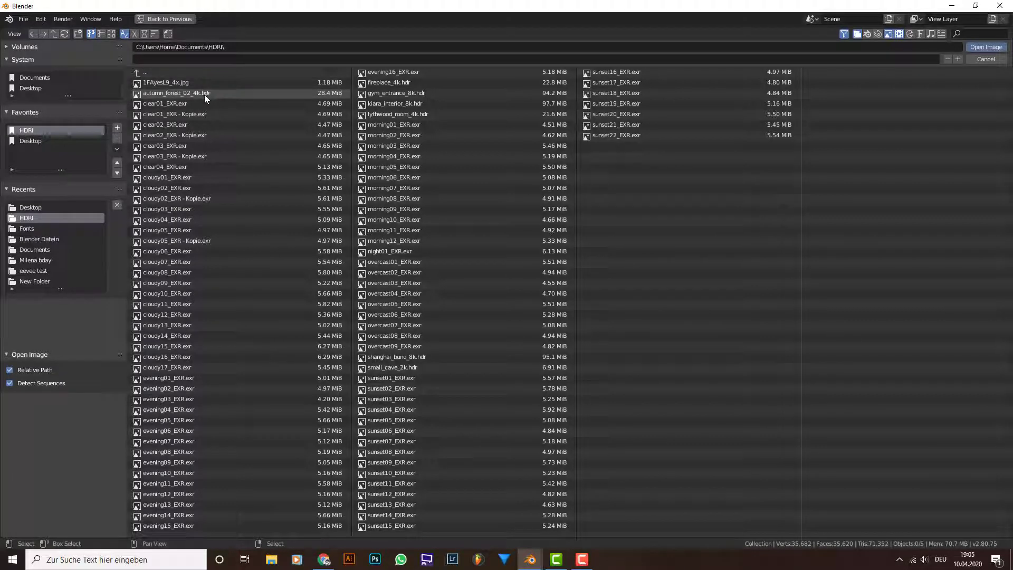
pyautogui.doubleClick(214, 93)
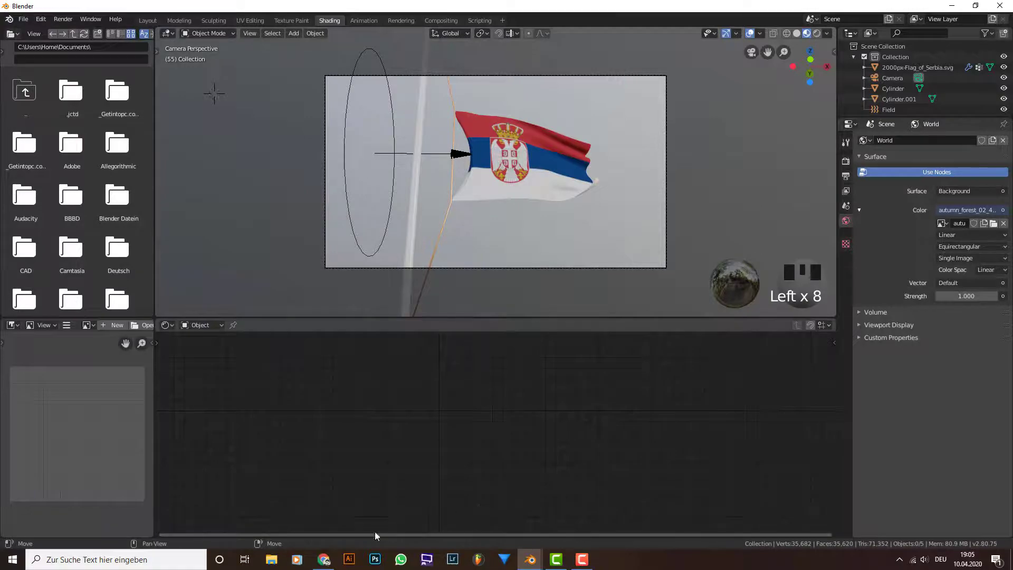
# Step: Switch to Chrome, browse the HDRI Haven library for alternative environment images, and return to the Blender flag scene
pyautogui.click(322, 566)
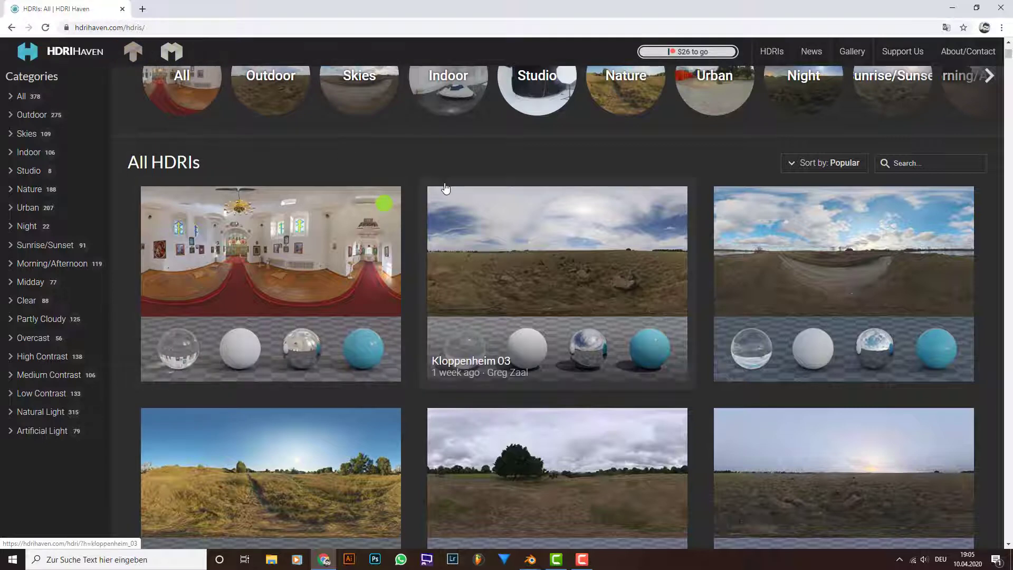
pyautogui.scroll(3, 446, 188)
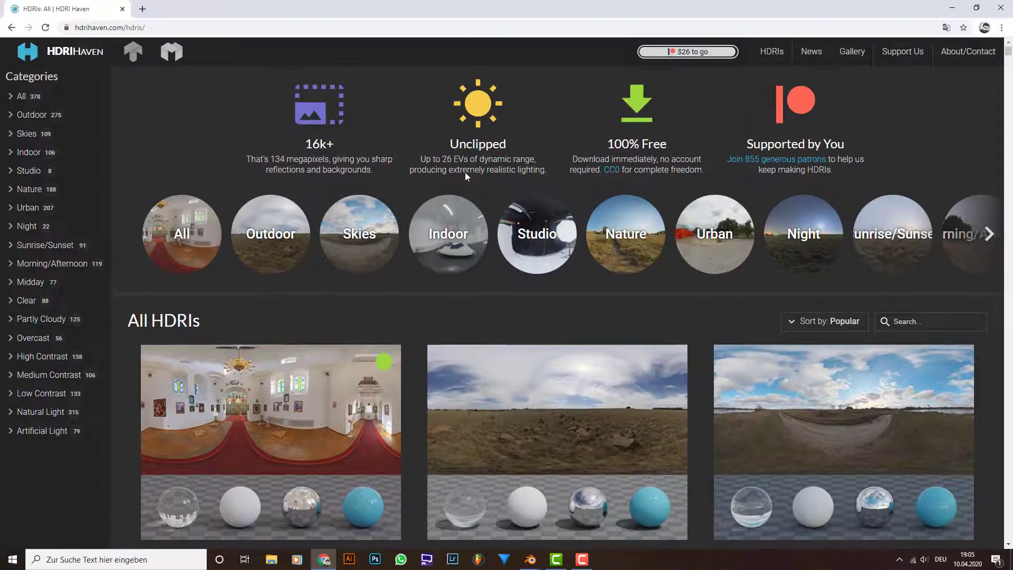
pyautogui.scroll(-3, 433, 241)
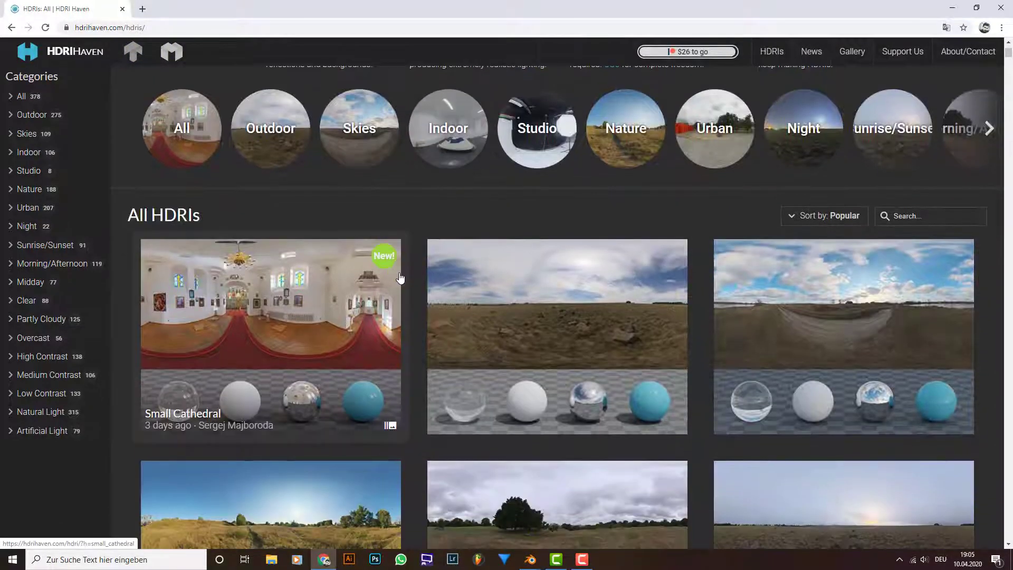
pyautogui.scroll(-2, 528, 243)
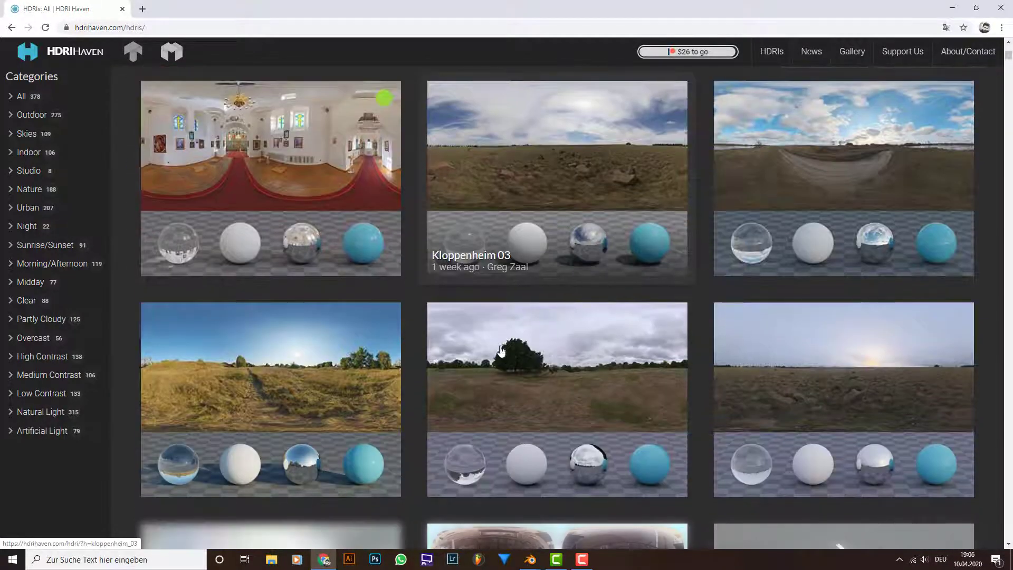
pyautogui.scroll(-2, 704, 228)
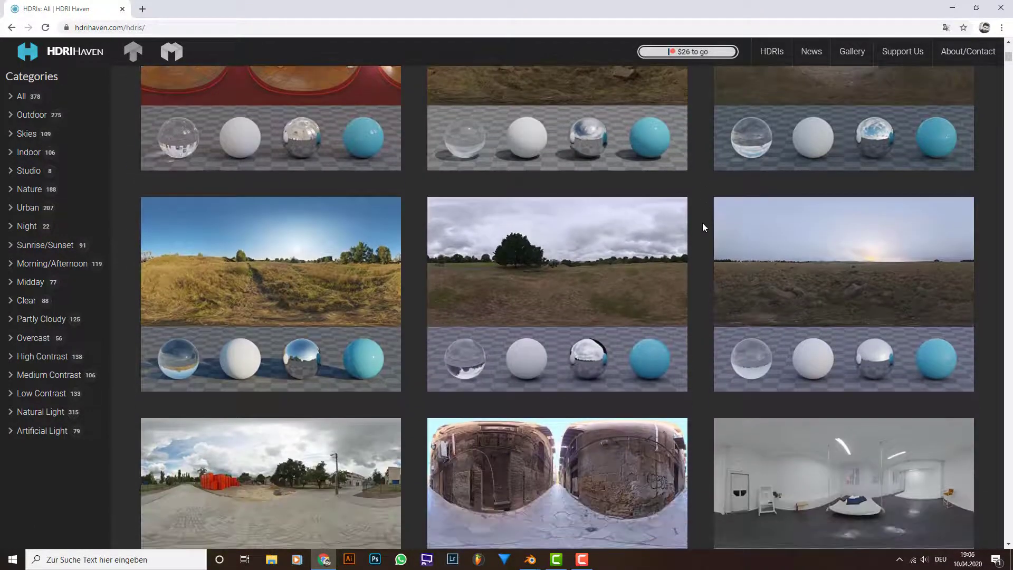
pyautogui.scroll(-7, 703, 227)
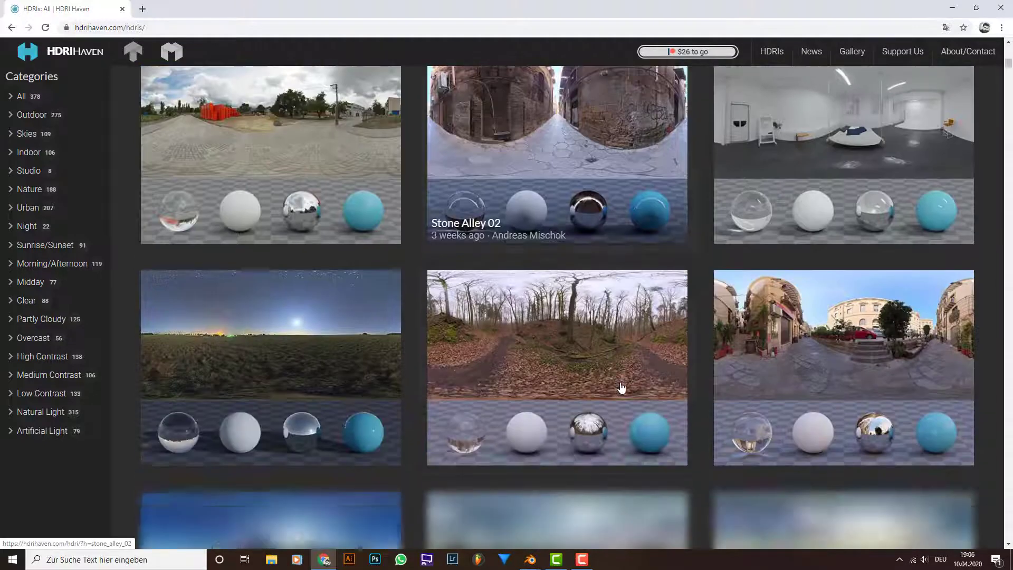
pyautogui.scroll(-7, 628, 405)
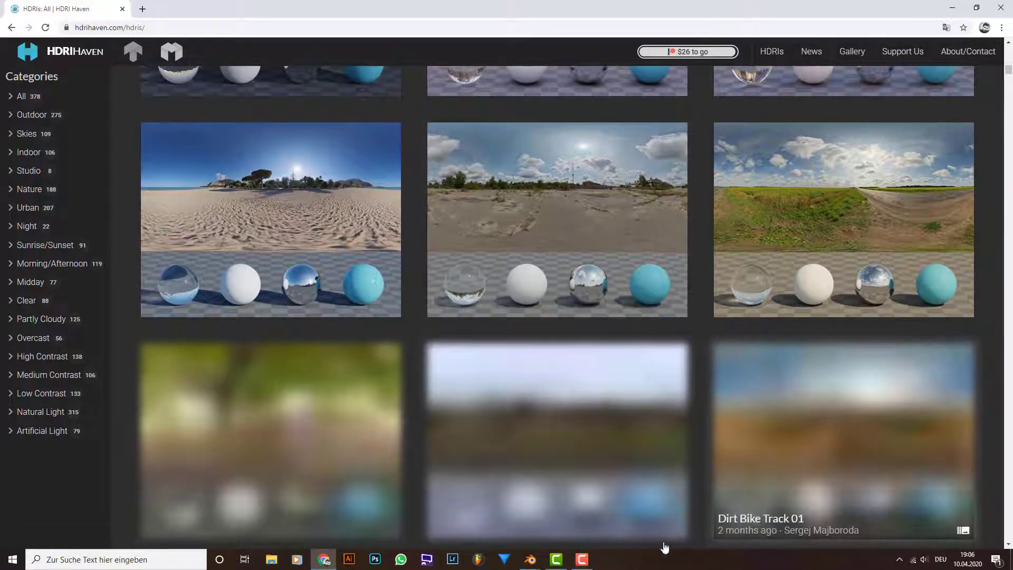
pyautogui.click(537, 562)
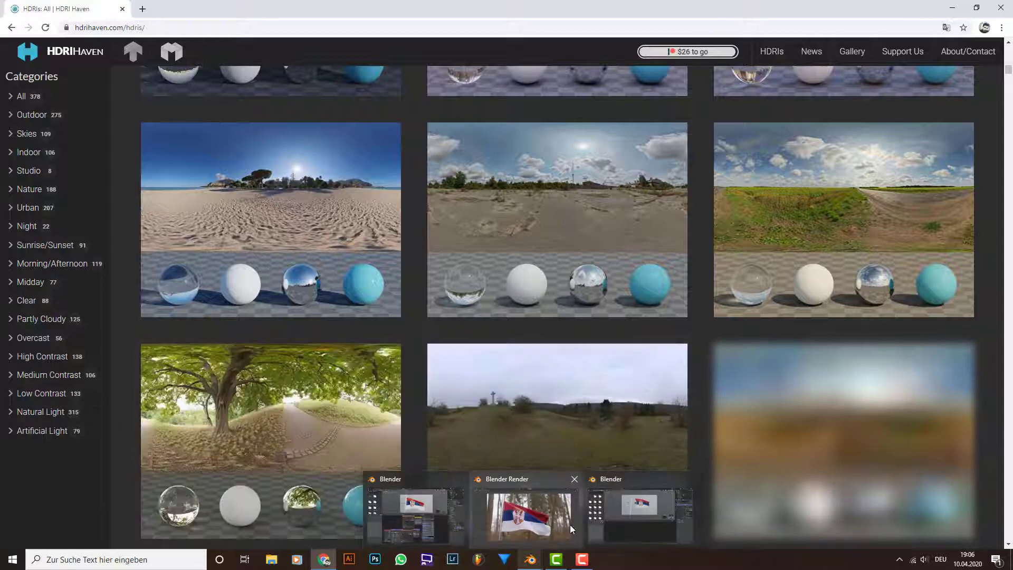
pyautogui.click(609, 515)
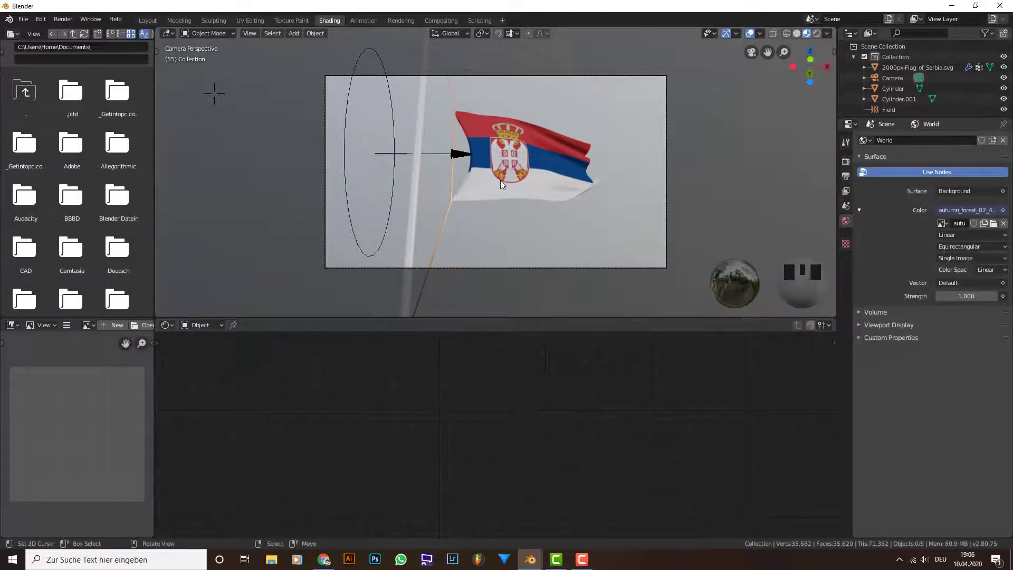
# Step: Set a render region covering the whole camera frame and display the viewport in Rendered shading
pyautogui.press('b')
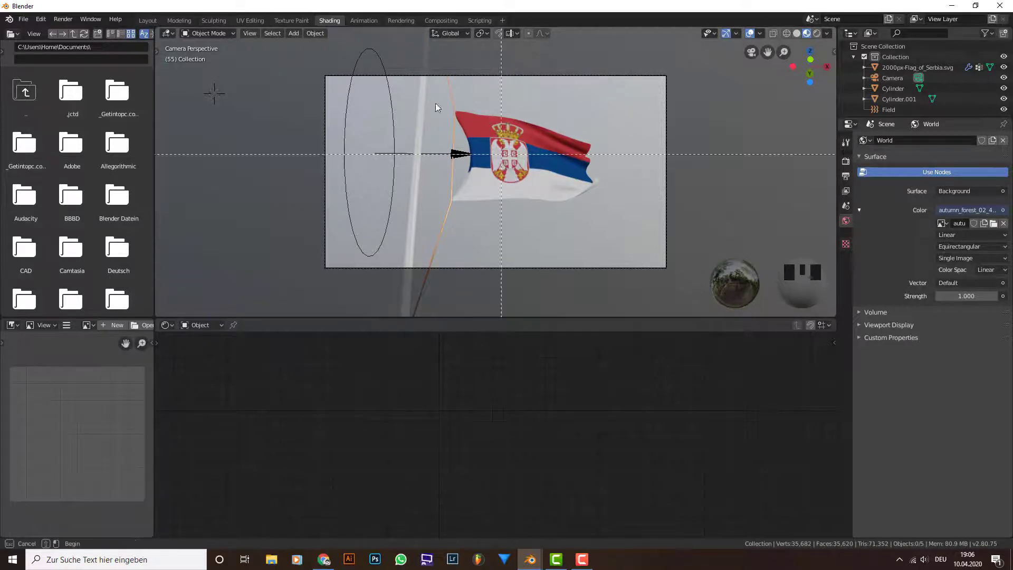
pyautogui.moveTo(368, 117); pyautogui.dragTo(708, 295)
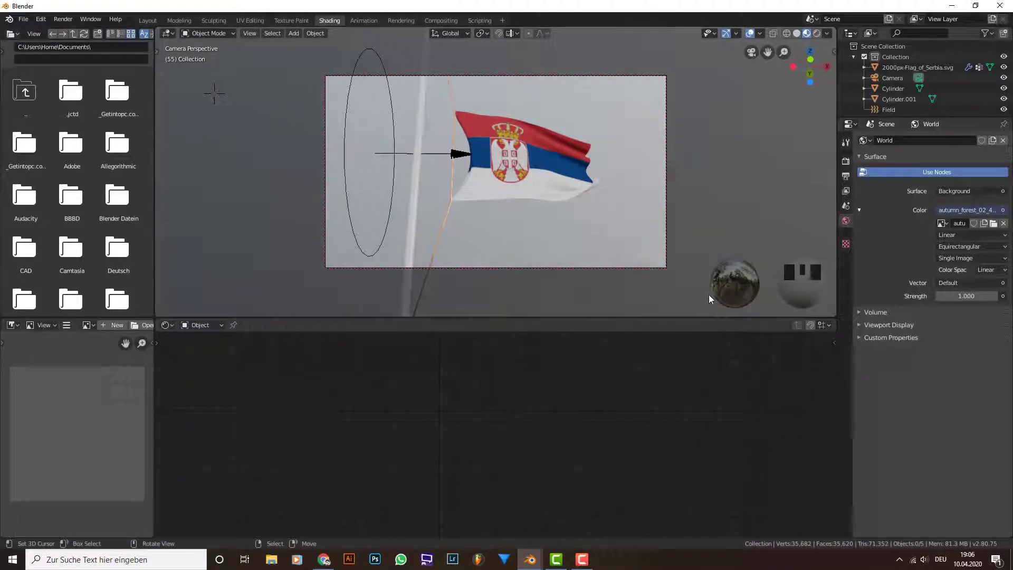
pyautogui.click(817, 33)
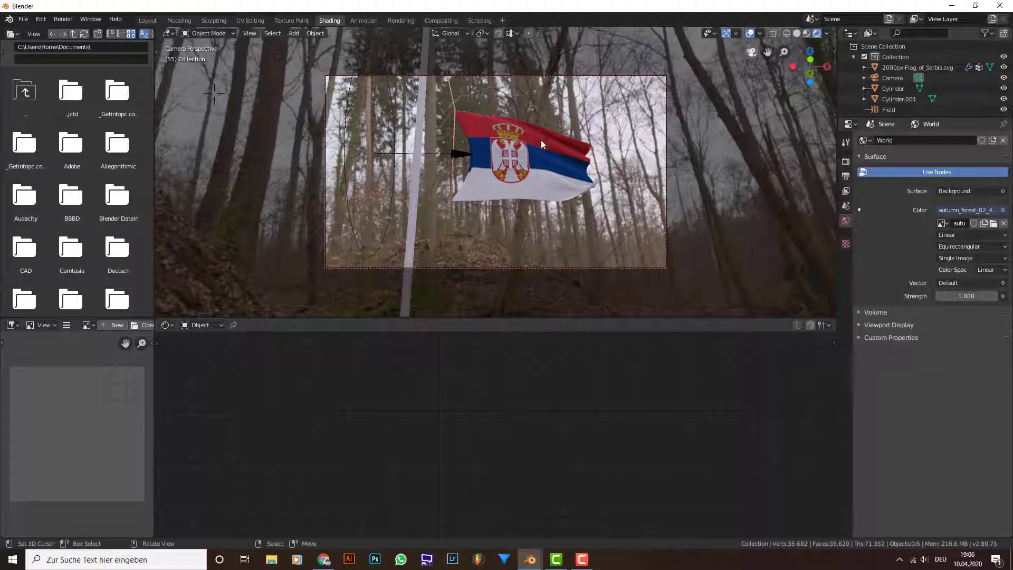
# Step: Set the Metallic value of the flagpole's material to 1
pyautogui.rightClick(413, 176)
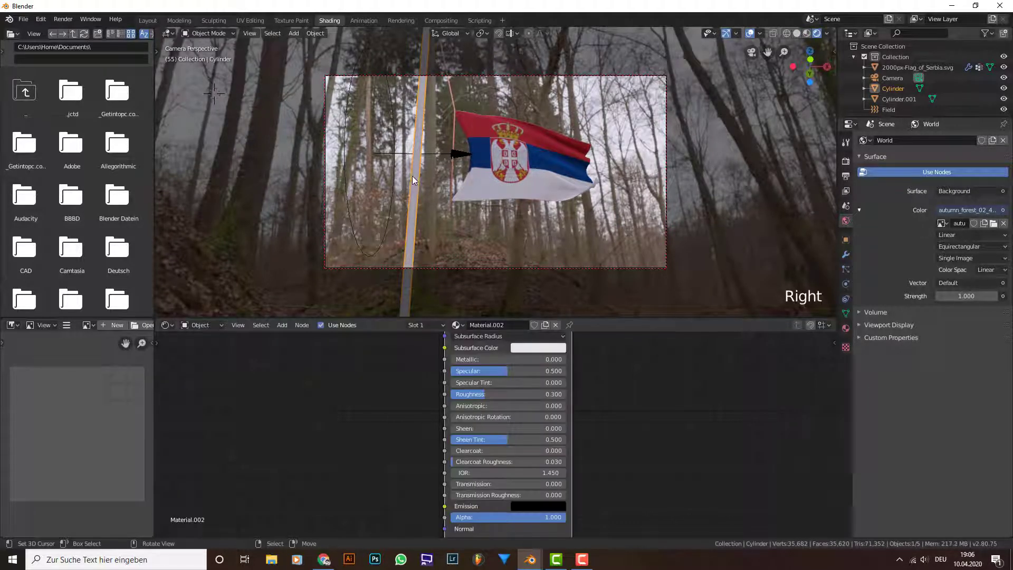
pyautogui.moveTo(514, 359); pyautogui.dragTo(565, 360)
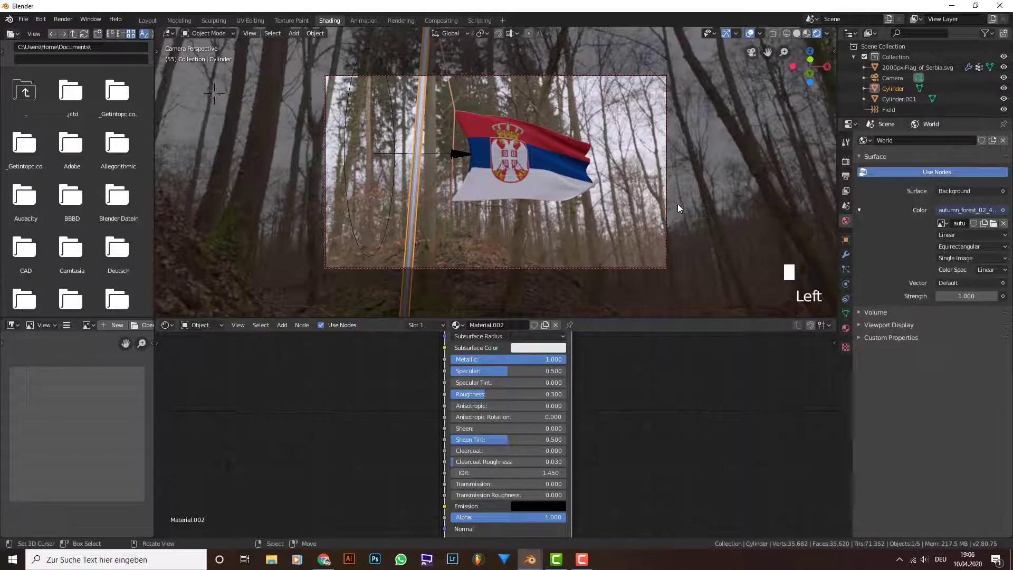
# Step: Re-aim the camera in walk navigation so the flag sits further left in the frame
pyautogui.scroll(2, 604, 138)
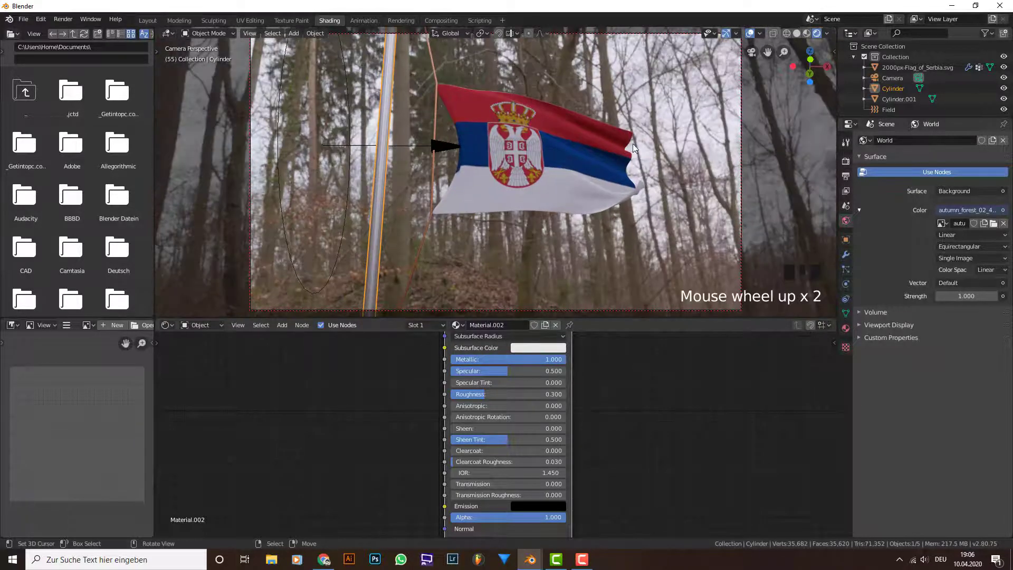
pyautogui.scroll(-1, 632, 144)
pyautogui.hotkey('shift', 'f')
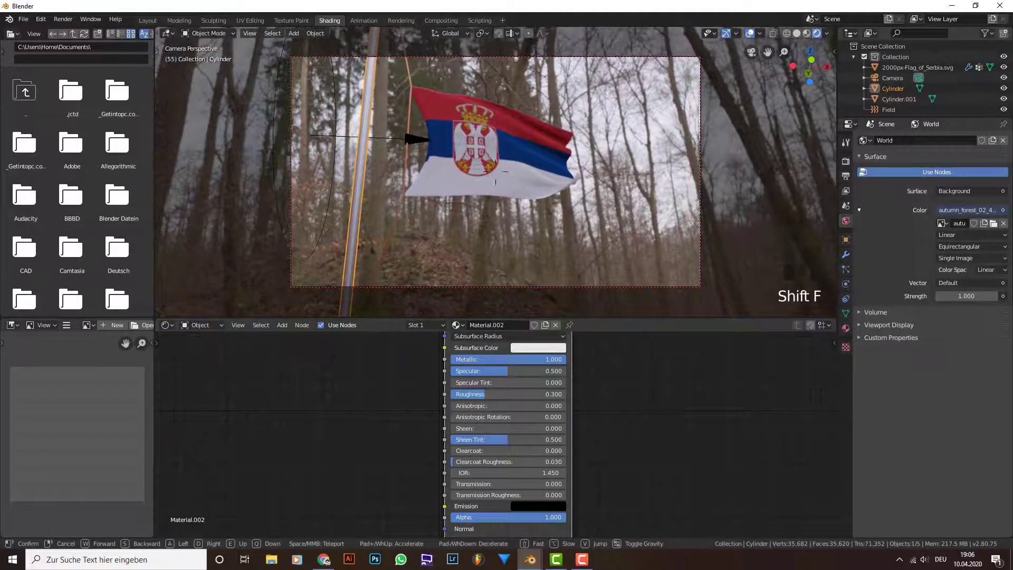
pyautogui.click(496, 172)
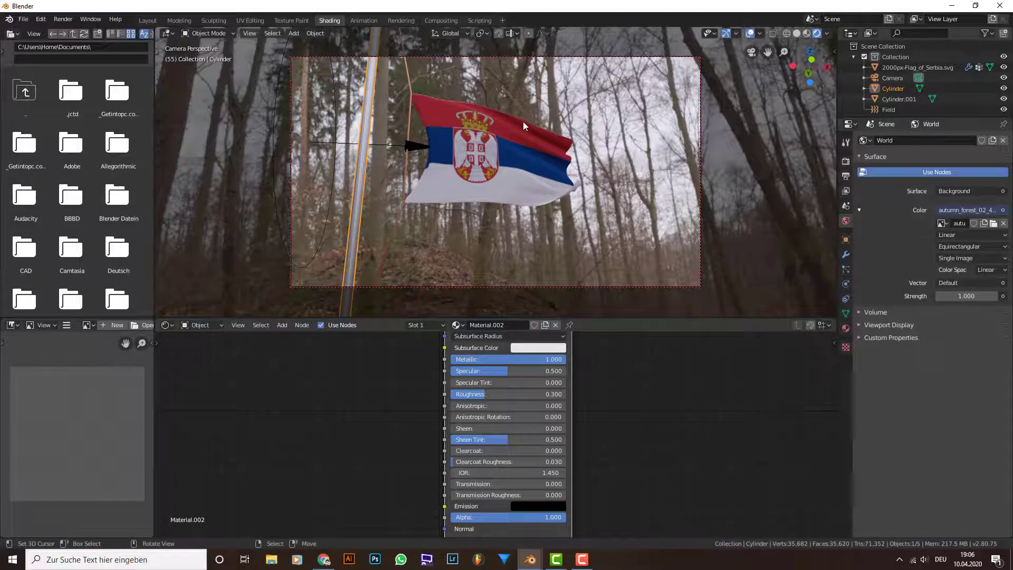
# Step: Change the render engine to Cycles and preview the camera view in Rendered shading
pyautogui.click(806, 33)
pyautogui.click(846, 142)
pyautogui.click(846, 161)
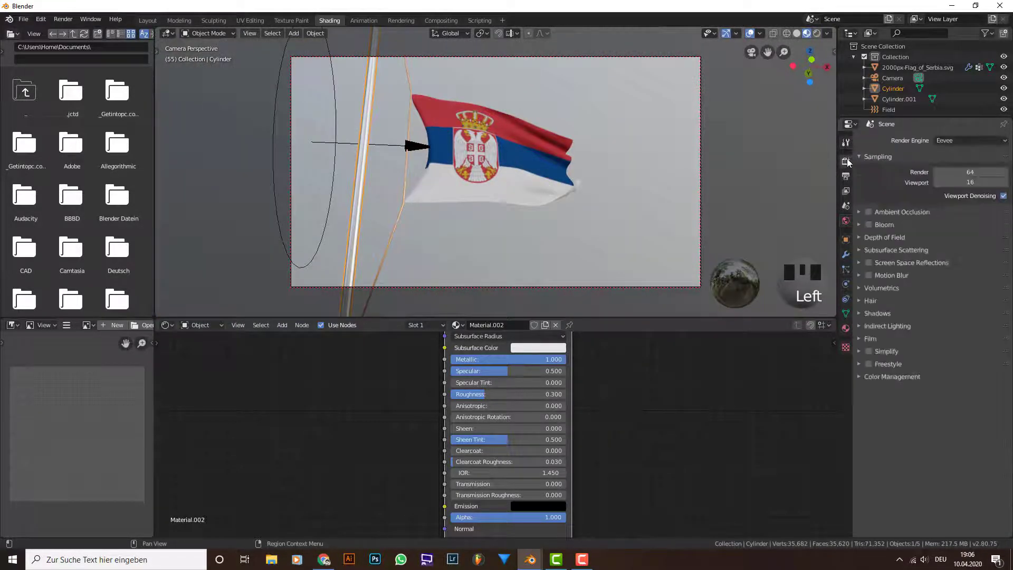
pyautogui.click(958, 139)
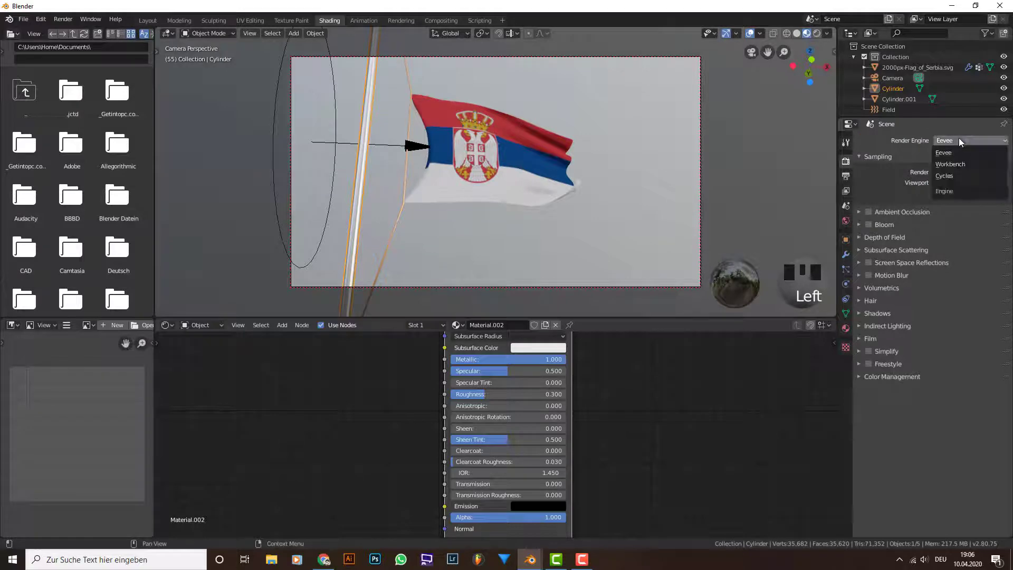
pyautogui.click(959, 179)
pyautogui.click(820, 33)
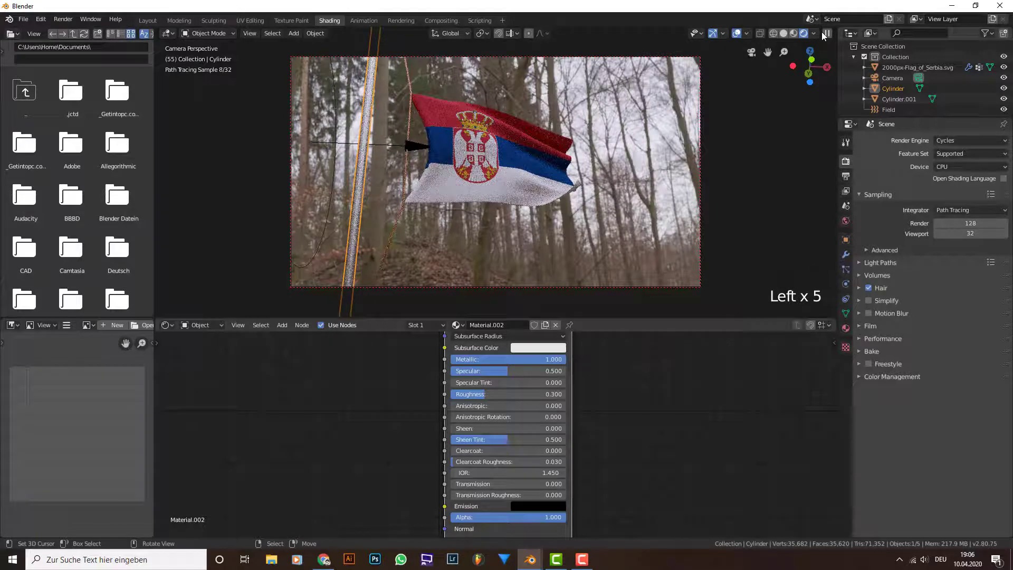
# Step: Set the world background's Strength to 1.5
pyautogui.click(846, 221)
pyautogui.click(942, 290)
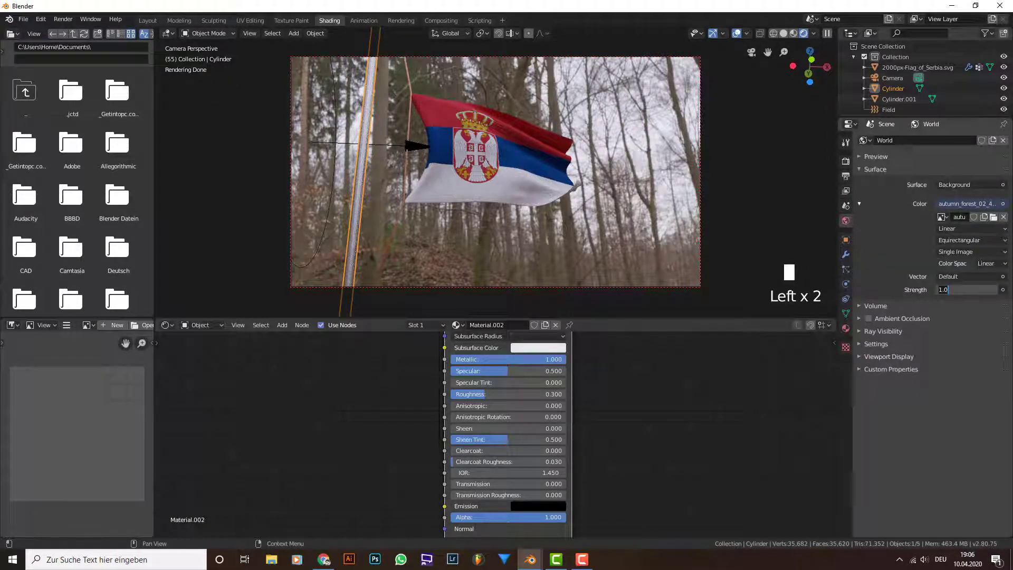
pyautogui.write('.5')
pyautogui.press('Return')
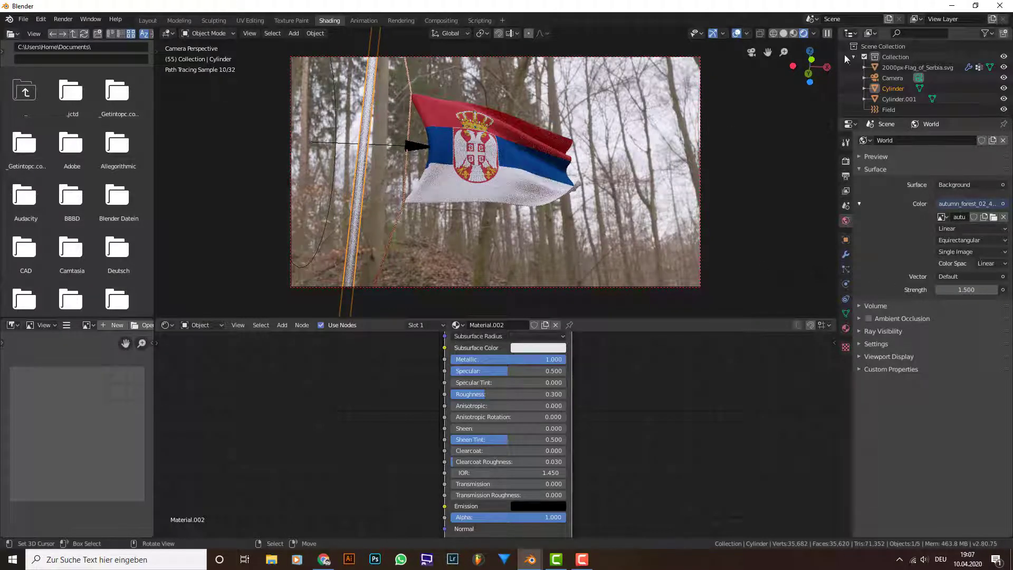
# Step: Return the viewport to material preview, add a Plain Axes empty at the flag's emblem and scale it to about 0.34
pyautogui.click(784, 32)
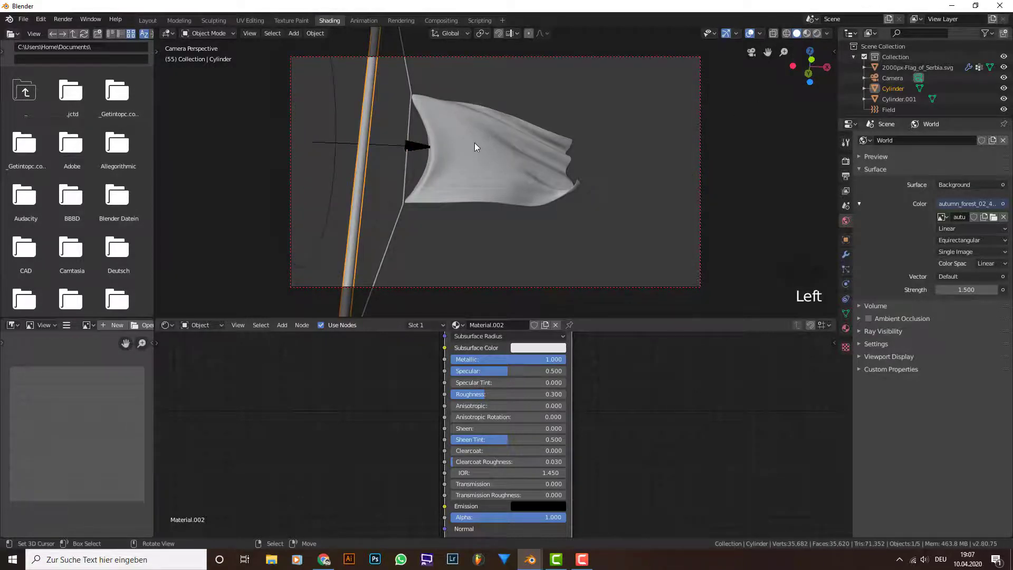
pyautogui.click(806, 32)
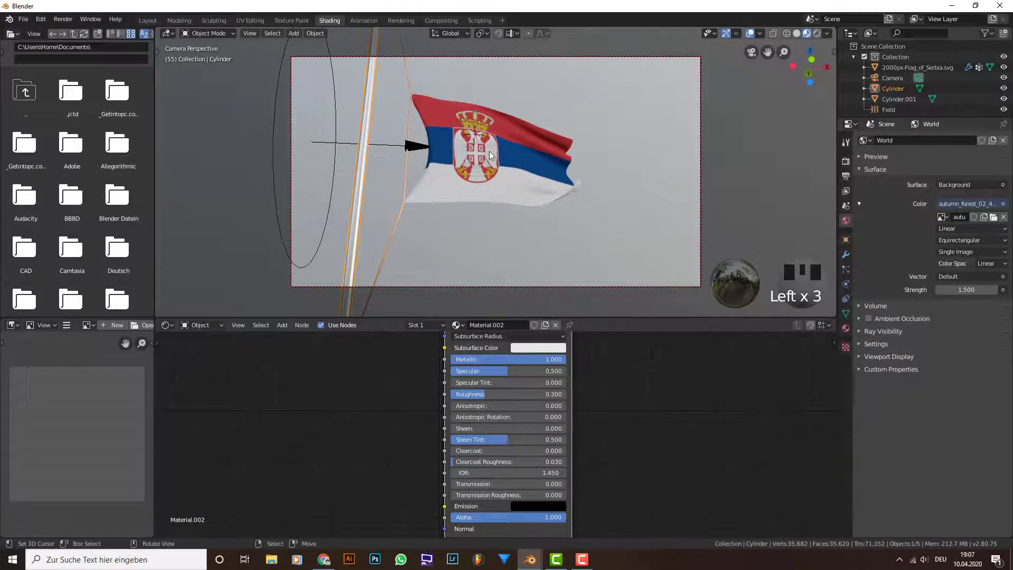
pyautogui.hotkey('shift', 'a')
pyautogui.press('Escape')
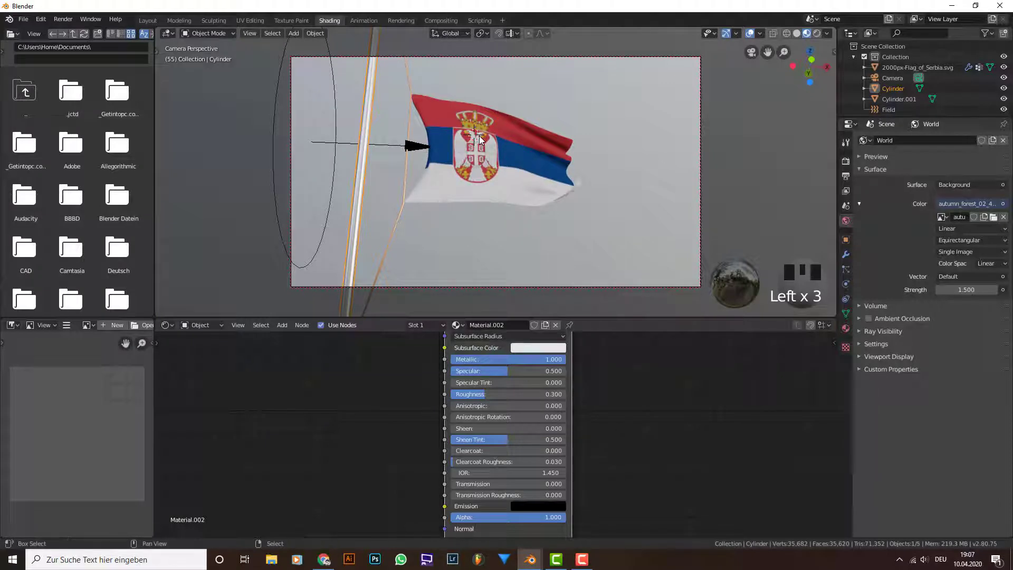
pyautogui.hotkey('shift', 'a')
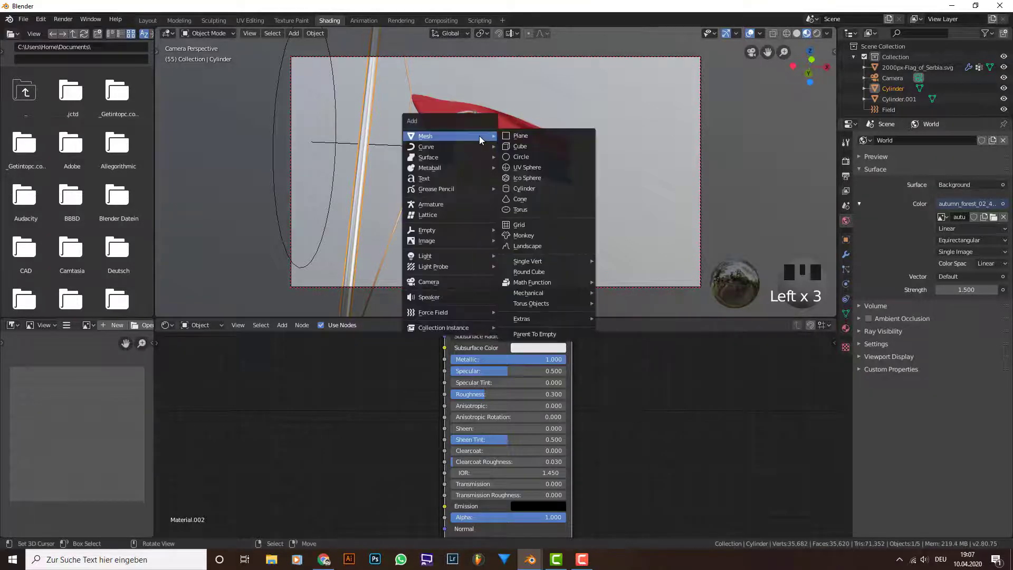
pyautogui.moveTo(470, 229)
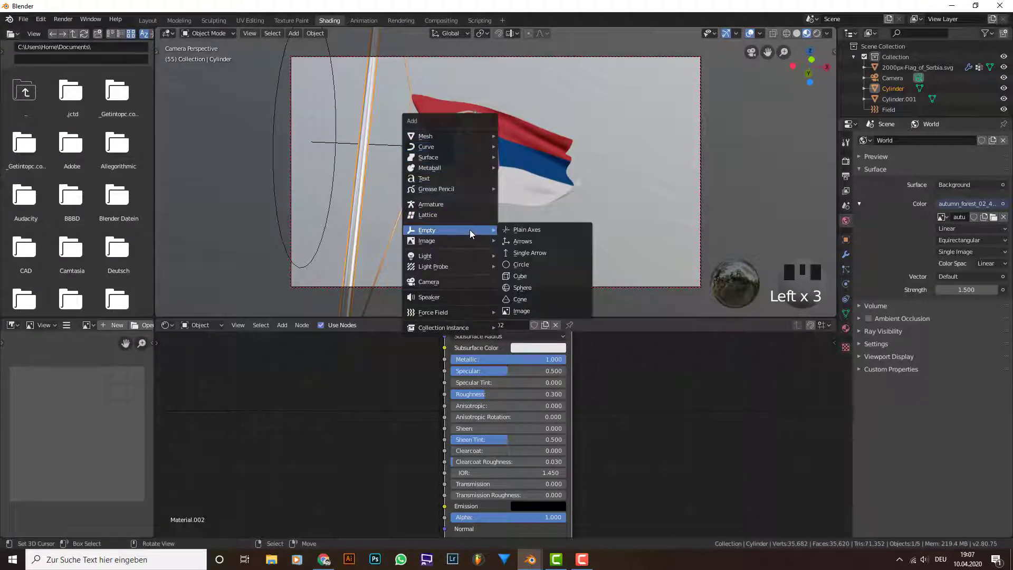
pyautogui.click(521, 230)
pyautogui.press('s')
pyautogui.click(697, 185)
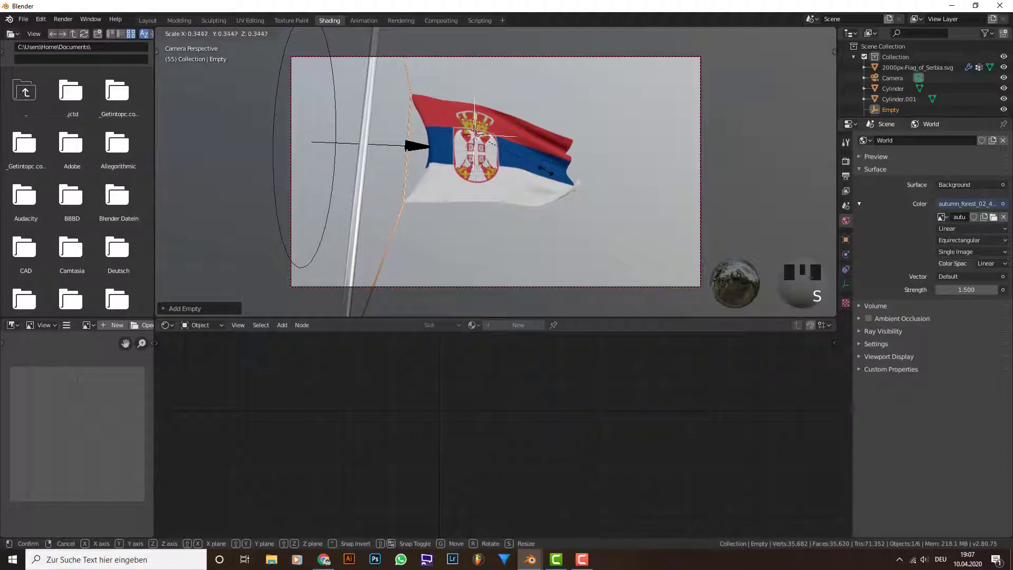
# Step: Select the camera and move it closer in walk navigation so the flag fills more of the frame
pyautogui.rightClick(702, 90)
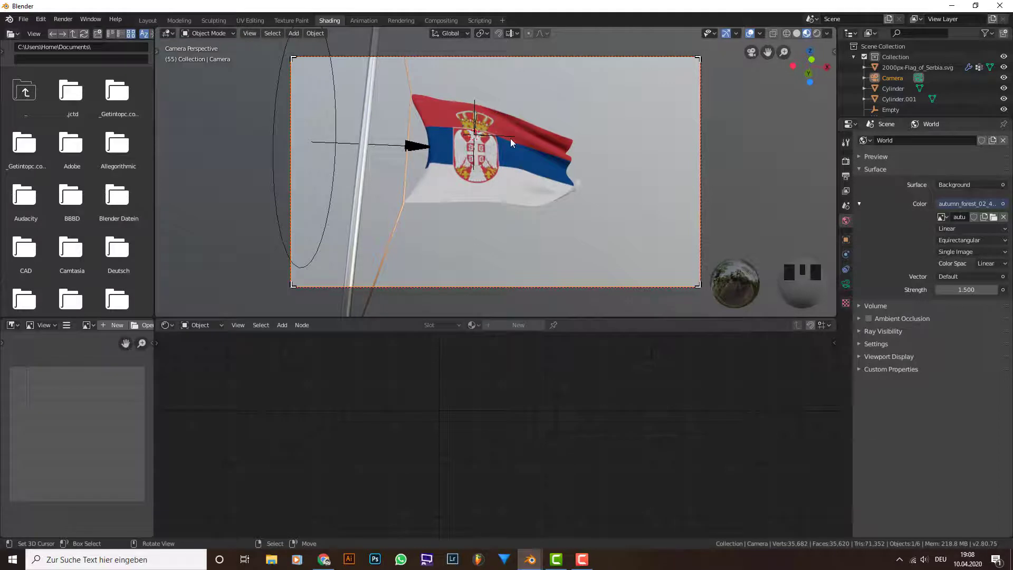
pyautogui.hotkey('shift', 'f')
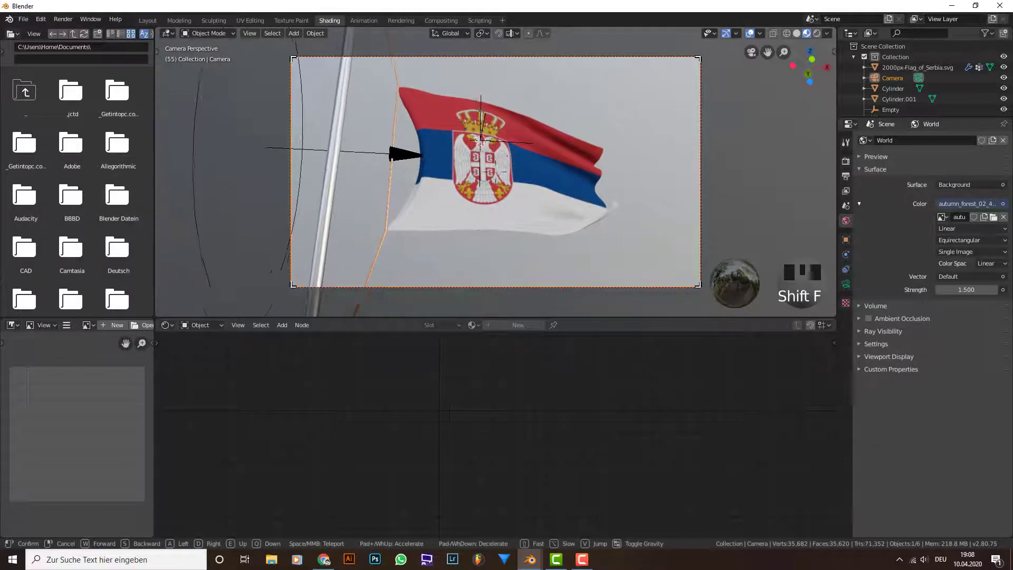
pyautogui.click(483, 147)
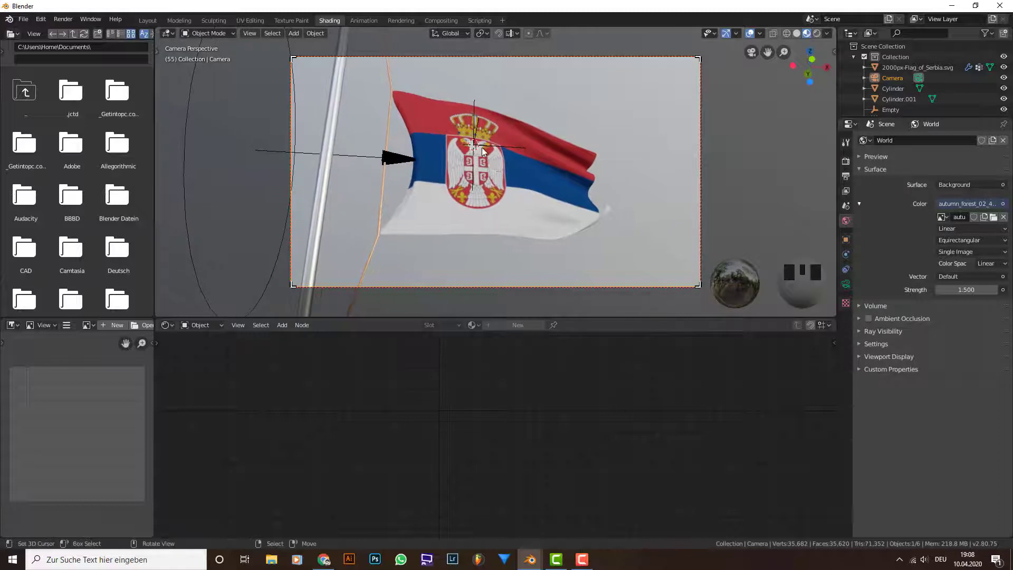
# Step: Enable Depth of Field for the camera and pick the empty at the flag's emblem as its Focus Object
pyautogui.rightClick(704, 83)
pyautogui.click(846, 284)
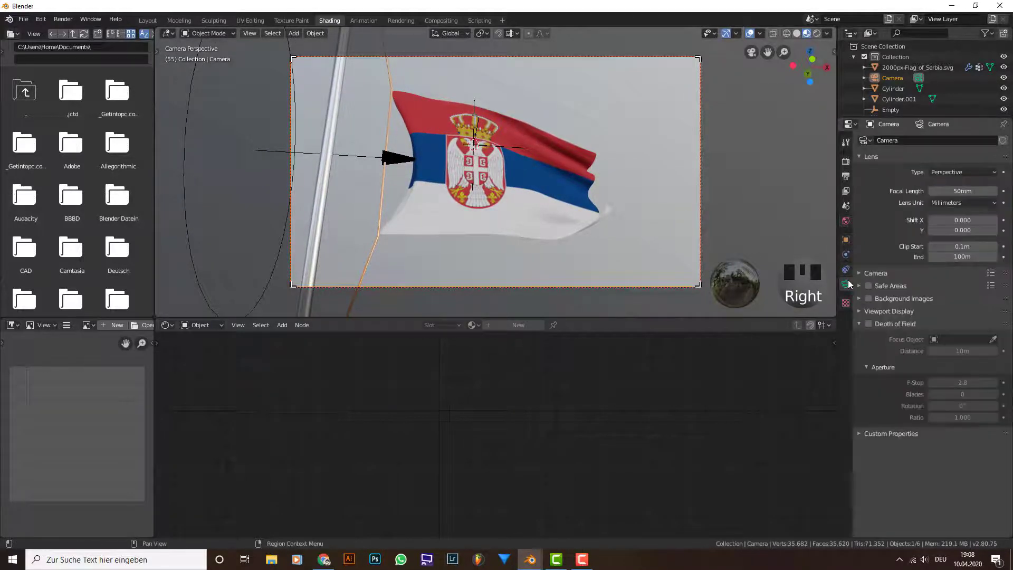
pyautogui.click(887, 322)
pyautogui.click(870, 323)
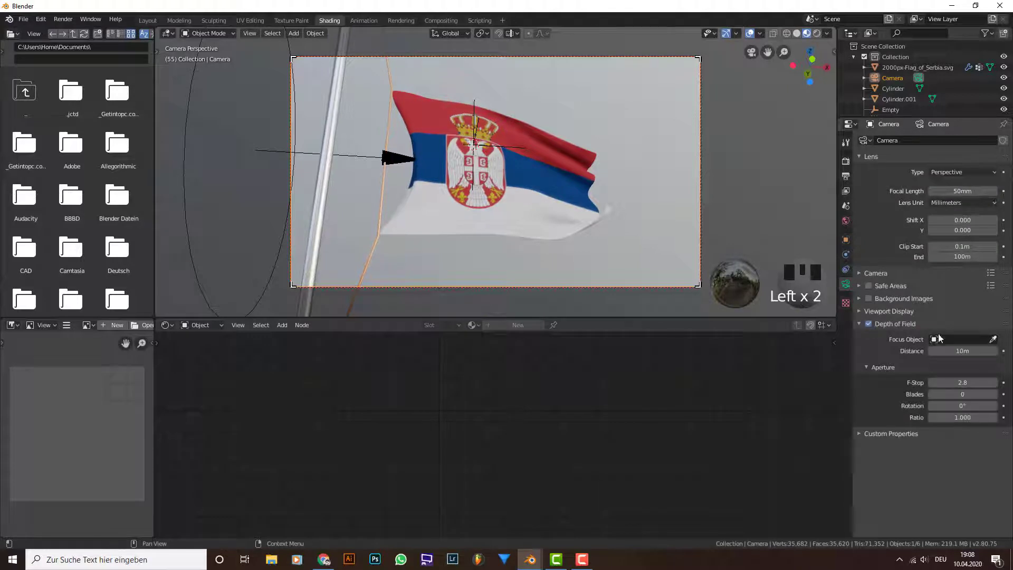
pyautogui.click(994, 340)
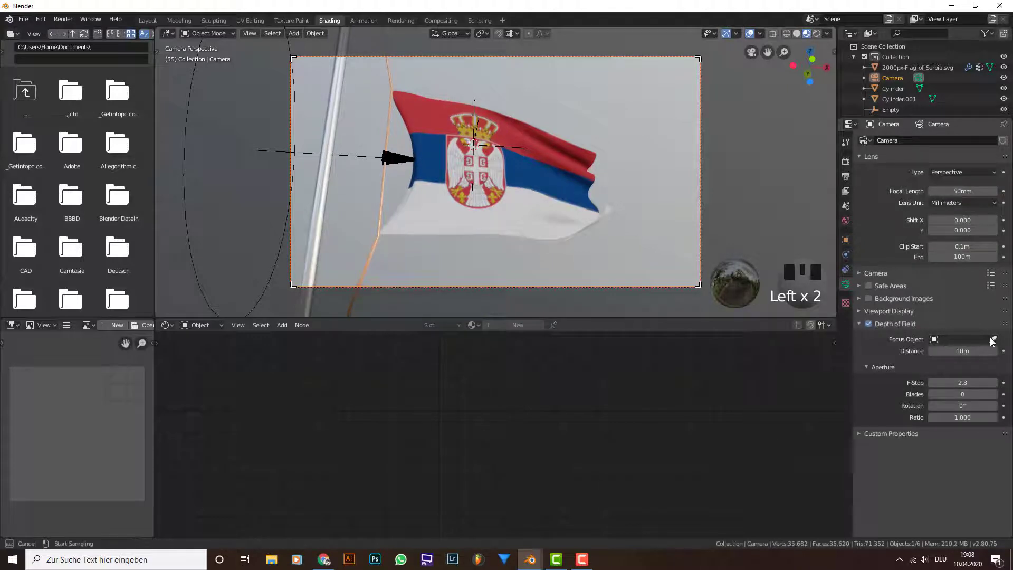
pyautogui.click(474, 103)
# Step: Set the camera's aperture F-Stop to 1.8 and show the scene in rendered viewport shading
pyautogui.click(965, 383)
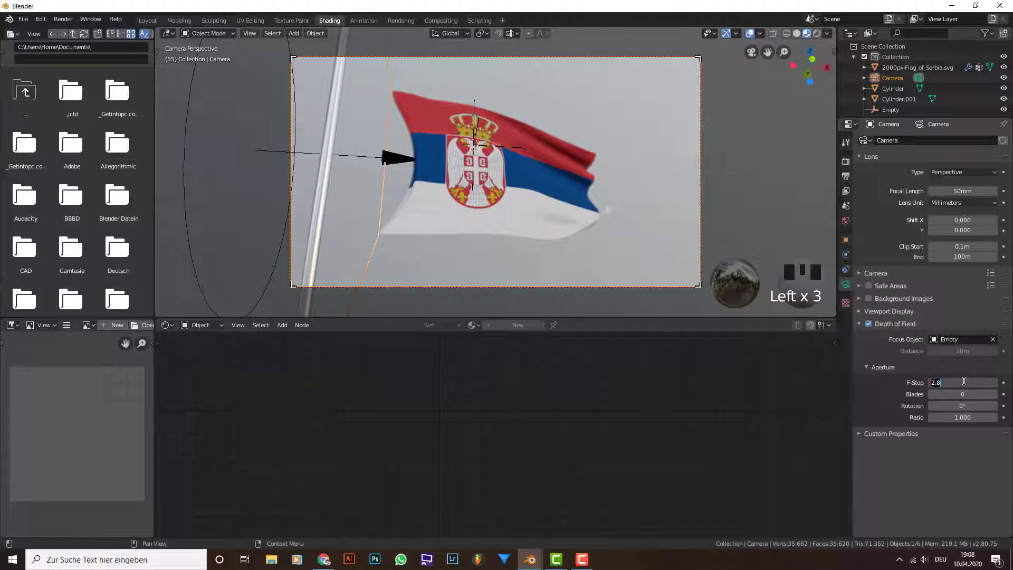
pyautogui.write('1.8')
pyautogui.click(965, 381)
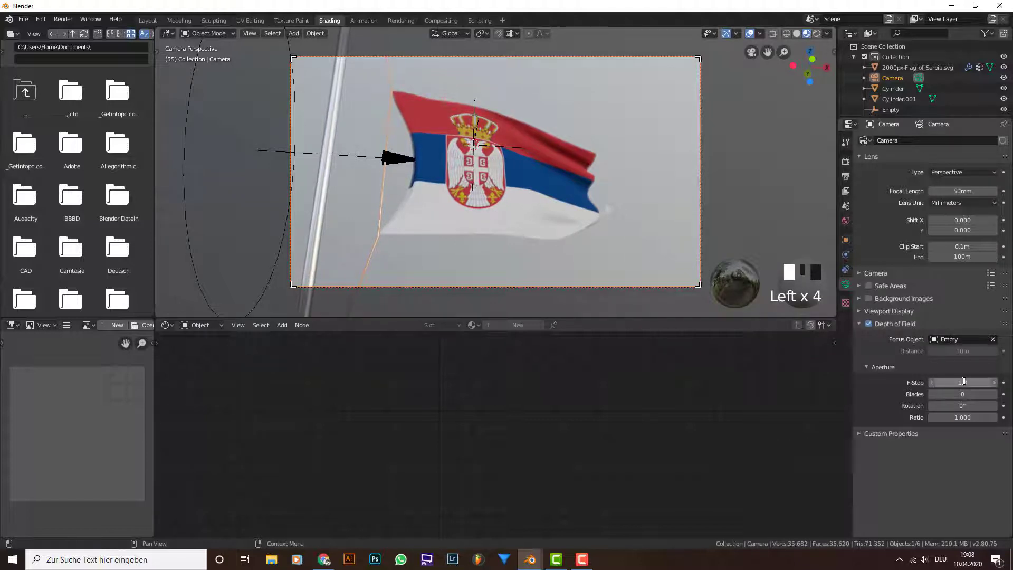
pyautogui.click(818, 33)
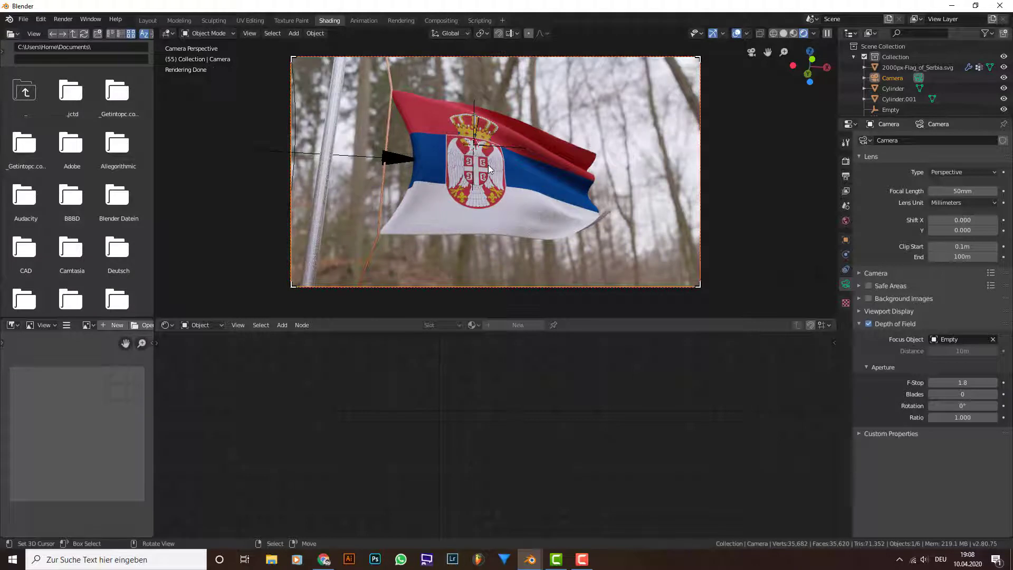
# Step: Set the camera's F-Stop to 1.4 and return the viewport to material preview
pyautogui.click(963, 383)
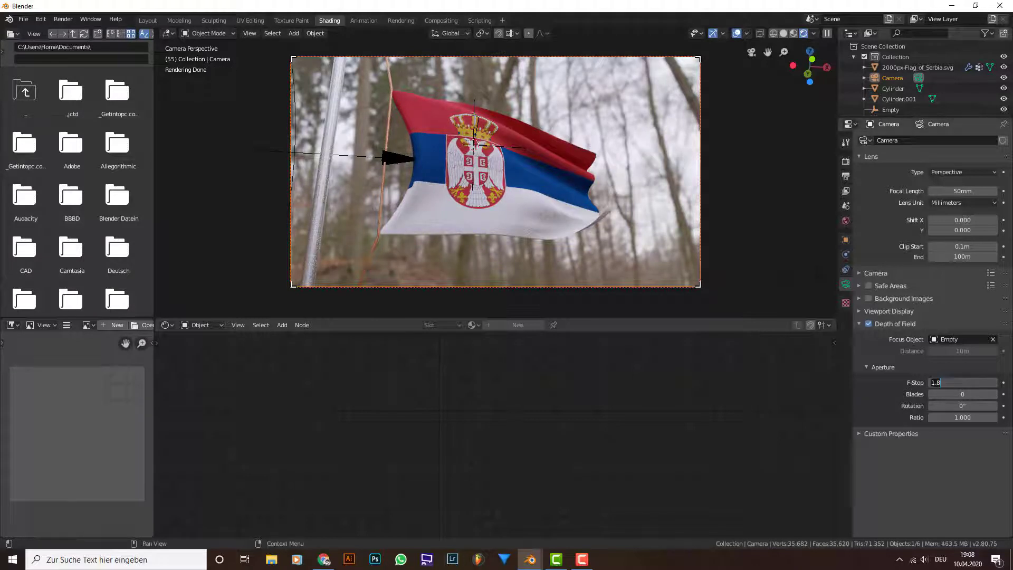
pyautogui.press('BackSpace')
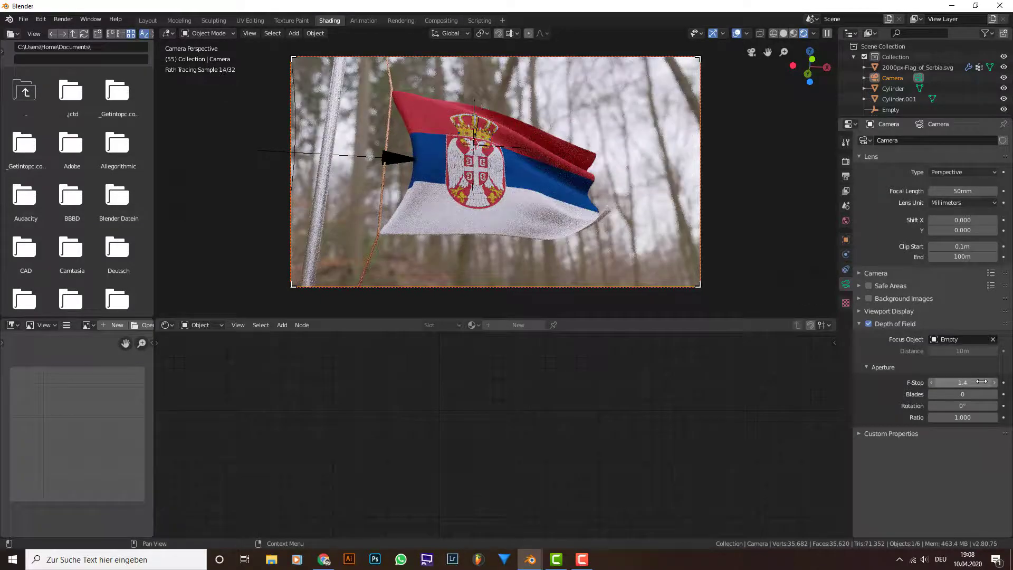
pyautogui.click(792, 35)
# Step: Select the flag and move its image texture node clear of the shader nodes in its material
pyautogui.click(493, 203)
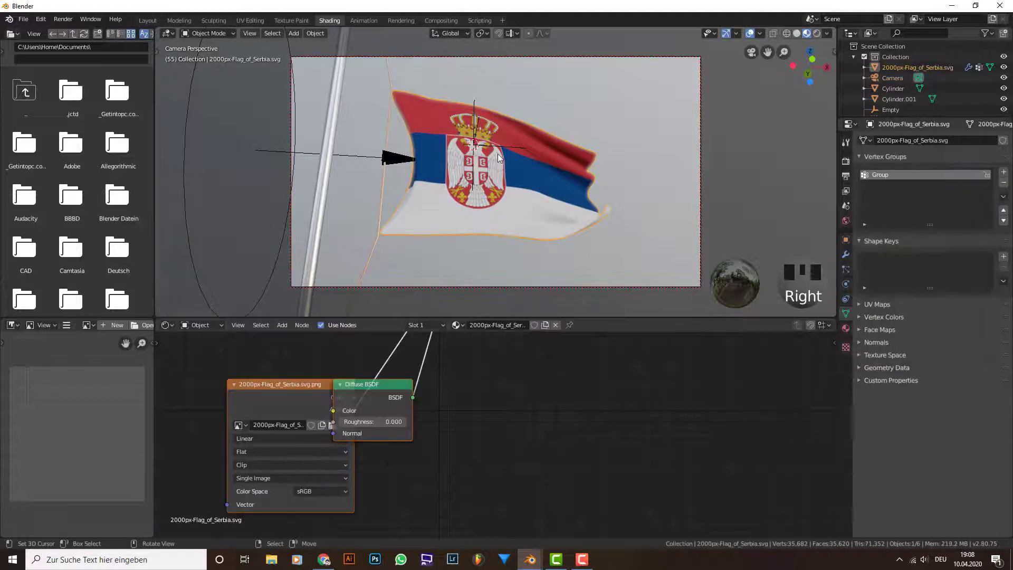
pyautogui.moveTo(570, 420); pyautogui.dragTo(663, 474, button='middle')
pyautogui.scroll(-2, 663, 474)
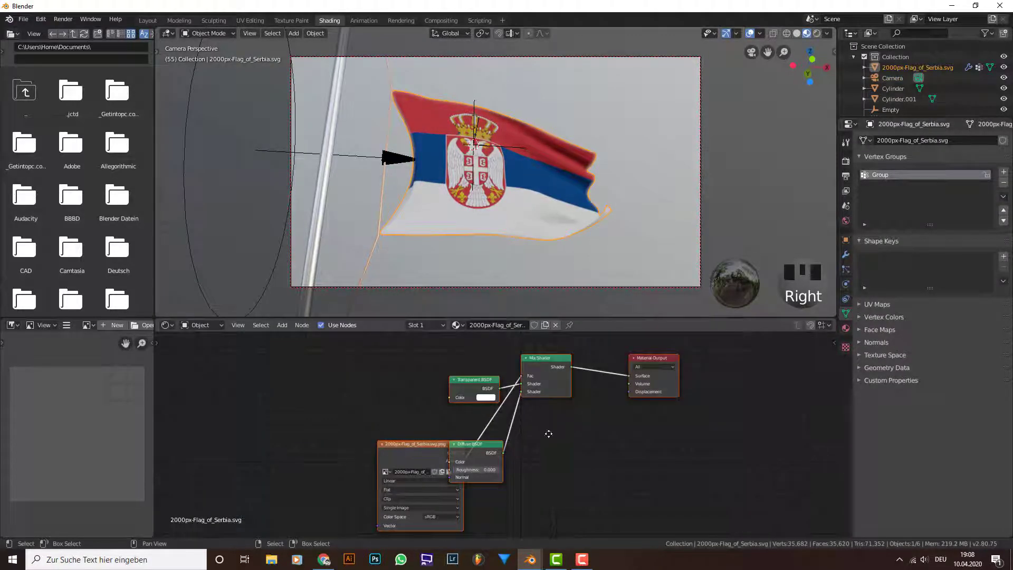
pyautogui.moveTo(549, 433); pyautogui.dragTo(548, 405, button='middle')
pyautogui.click(404, 417)
pyautogui.moveTo(403, 417); pyautogui.dragTo(329, 395)
# Step: Delete the Diffuse BSDF, Transparent BSDF and Mix Shader nodes from the flag's material
pyautogui.click(483, 426)
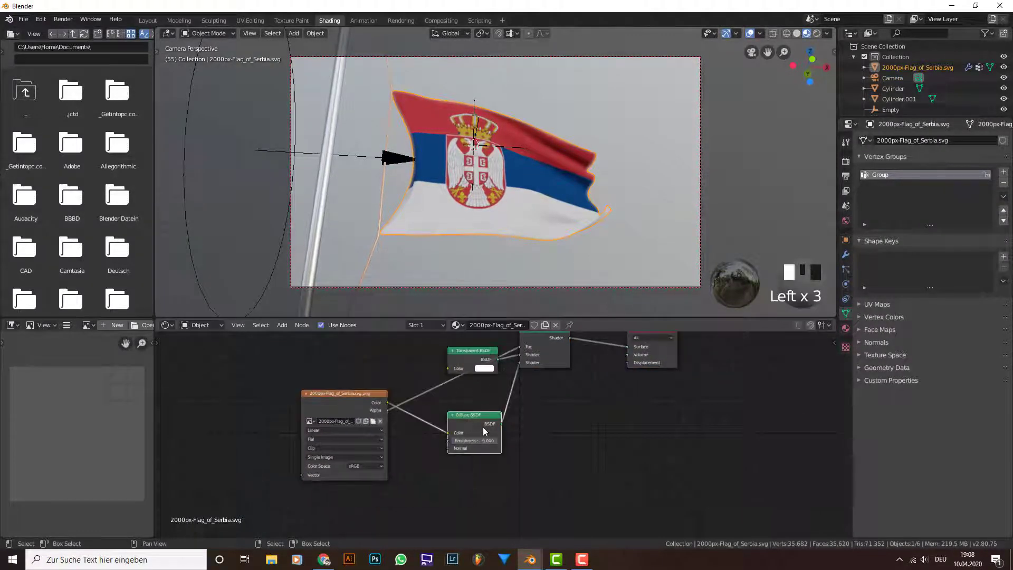
pyautogui.press('Delete')
pyautogui.click(481, 348)
pyautogui.press('Delete')
pyautogui.click(549, 346)
pyautogui.press('Delete')
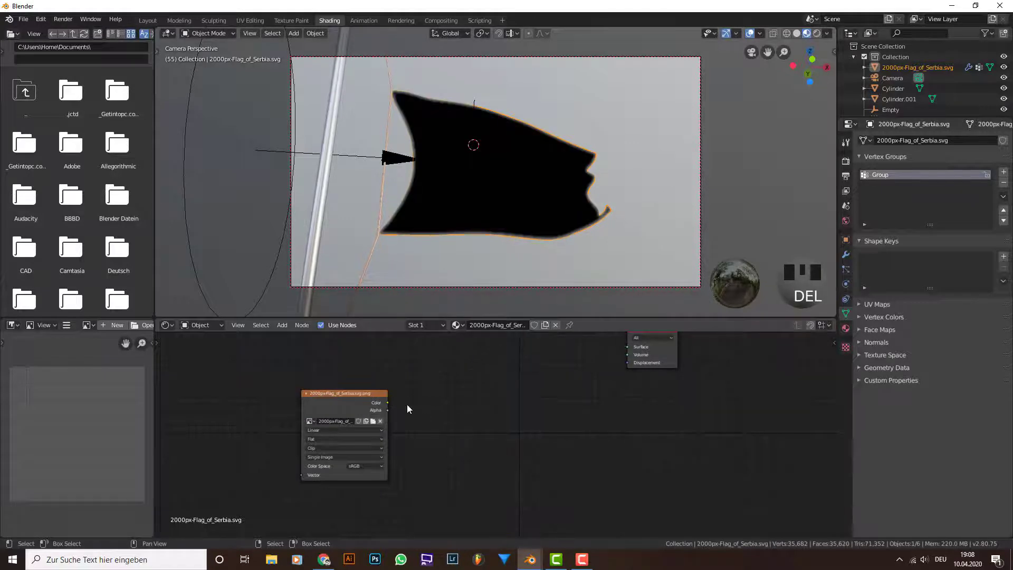
# Step: Connect the flag image texture's Color output to the Surface input of the Material Output
pyautogui.click(385, 404)
pyautogui.keyDown('shift'); pyautogui.click(670, 359); pyautogui.keyUp('shift')
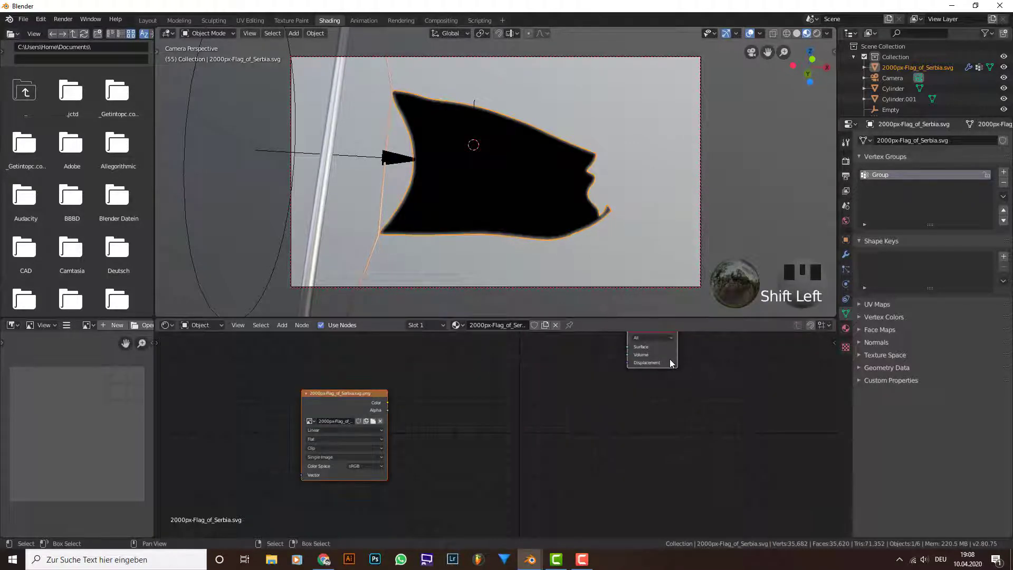
pyautogui.press('f')
pyautogui.moveTo(378, 401); pyautogui.dragTo(407, 409)
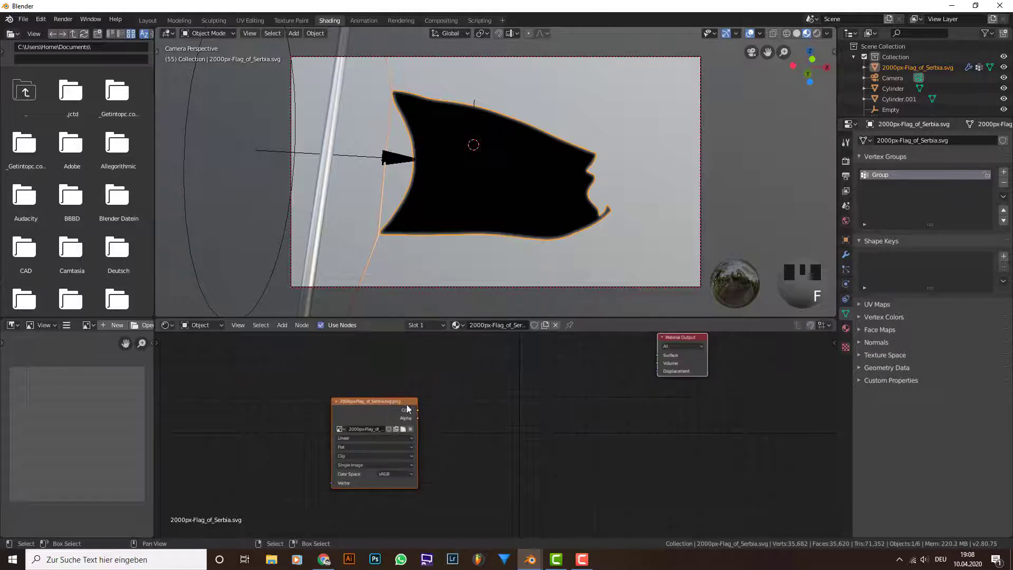
pyautogui.click(668, 363)
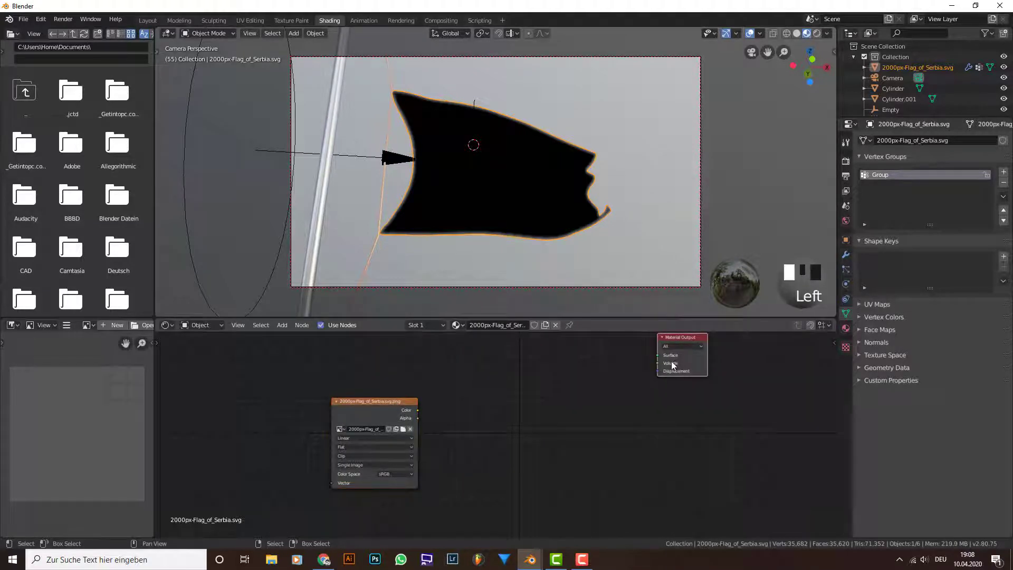
pyautogui.keyDown('shift'); pyautogui.click(382, 404); pyautogui.keyUp('shift')
pyautogui.press('f')
pyautogui.moveTo(416, 410); pyautogui.dragTo(659, 356)
pyautogui.moveTo(400, 400); pyautogui.dragTo(408, 379)
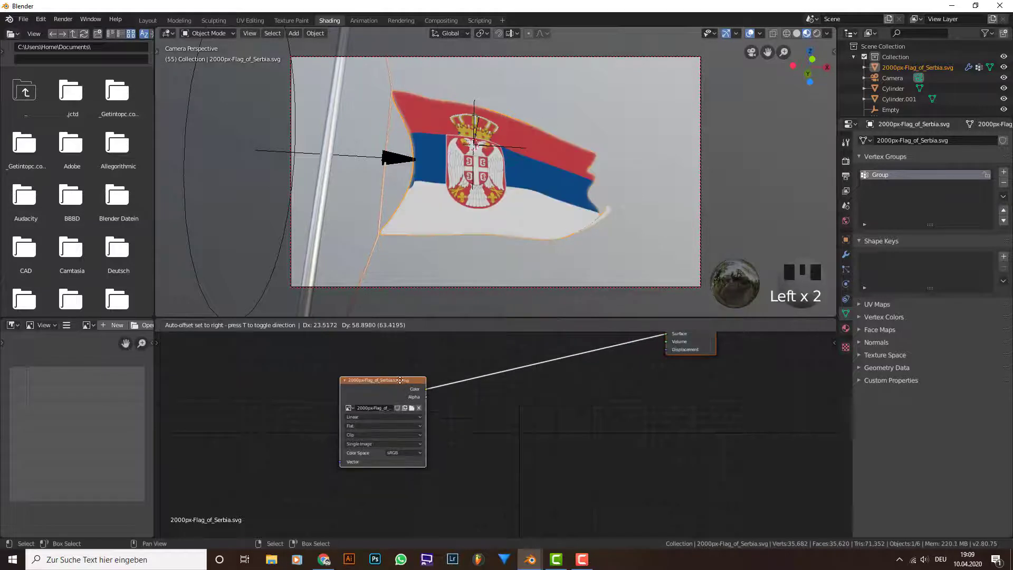
# Step: Insert a Principled BSDF node on the link between the flag image texture and the Material Output
pyautogui.hotkey('shift', 'a')
pyautogui.click(506, 378)
pyautogui.write('prin')
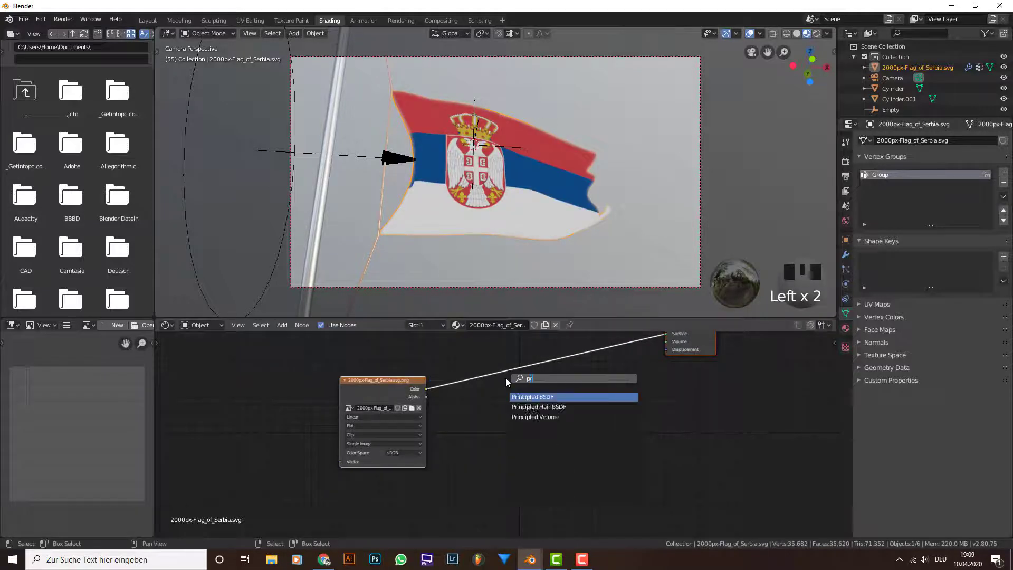
pyautogui.press('Return')
pyautogui.click(515, 363)
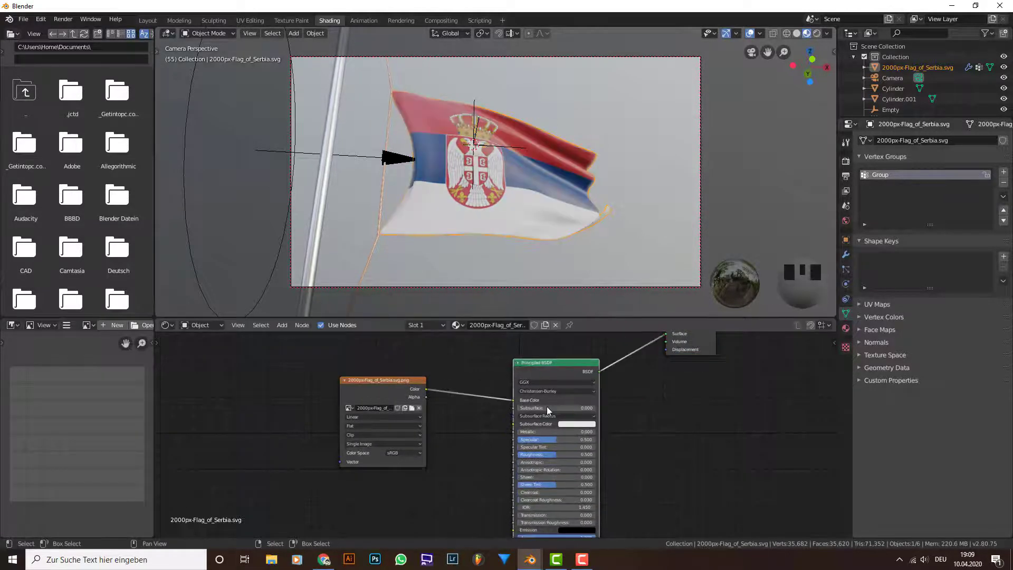
# Step: Connect the flag texture's Color also to the Principled BSDF's Subsurface Color and move the texture node farther from the shader
pyautogui.scroll(4, 547, 407)
pyautogui.moveTo(401, 372); pyautogui.dragTo(526, 423)
pyautogui.moveTo(352, 366); pyautogui.dragTo(261, 366)
# Step: Insert a Hue Saturation Value node on the link from the flag texture to Subsurface Color
pyautogui.hotkey('shift', 'a')
pyautogui.click(343, 408)
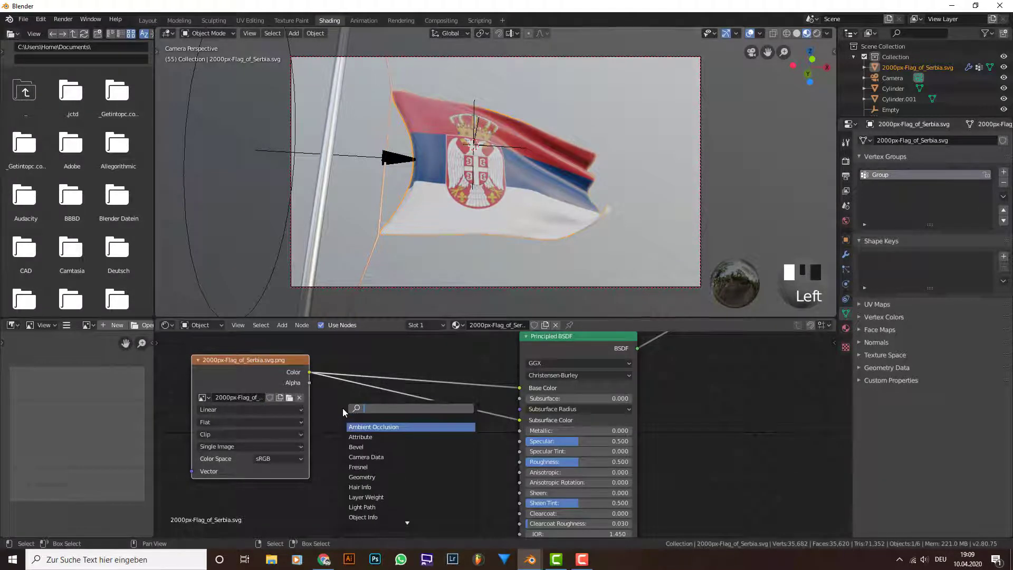
pyautogui.write('hue')
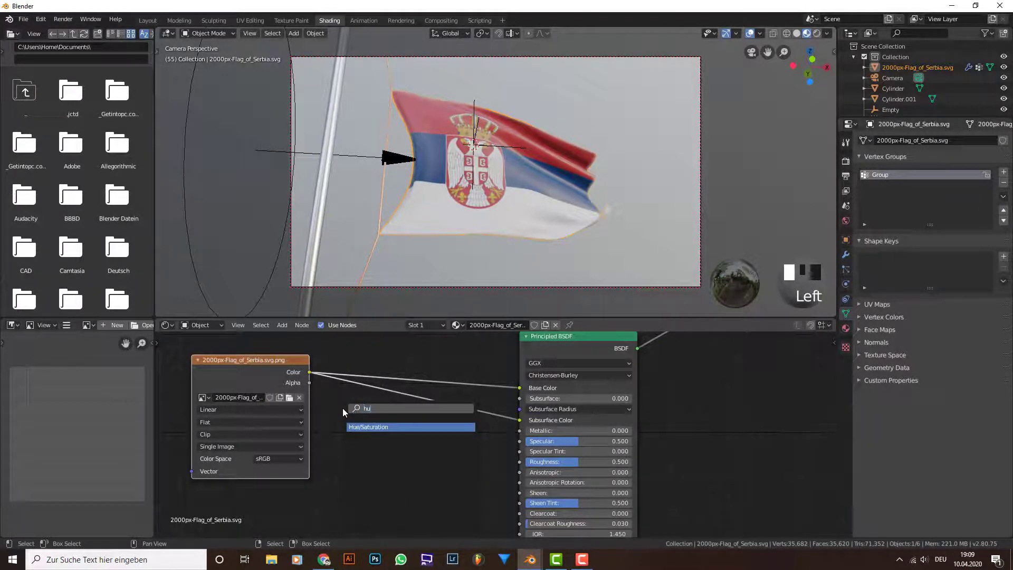
pyautogui.press('Return')
pyautogui.click(417, 392)
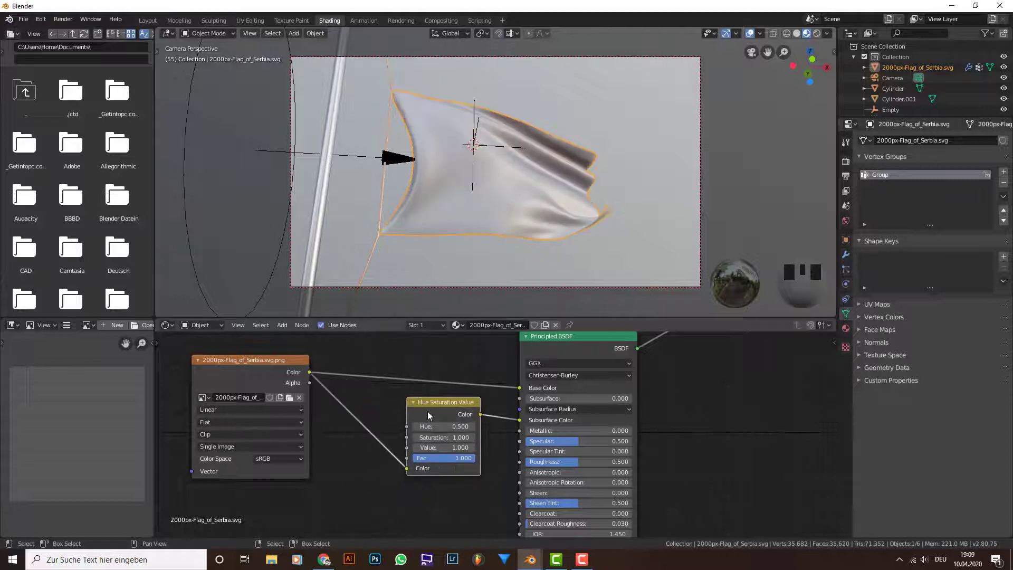
# Step: Set the Hue Saturation Value node's Value to 0.8 and shift the node slightly toward the texture
pyautogui.click(415, 448)
pyautogui.click(414, 448)
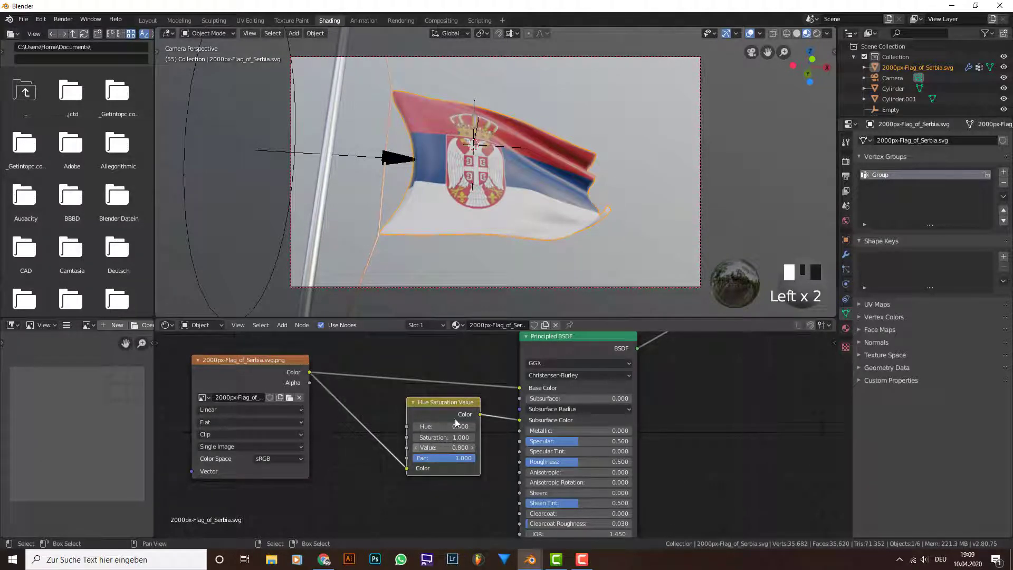
pyautogui.moveTo(464, 405); pyautogui.dragTo(444, 407)
# Step: Set the Principled BSDF's Alpha to 0.9
pyautogui.scroll(-1, 477, 443)
pyautogui.moveTo(529, 484); pyautogui.dragTo(533, 339, button='middle')
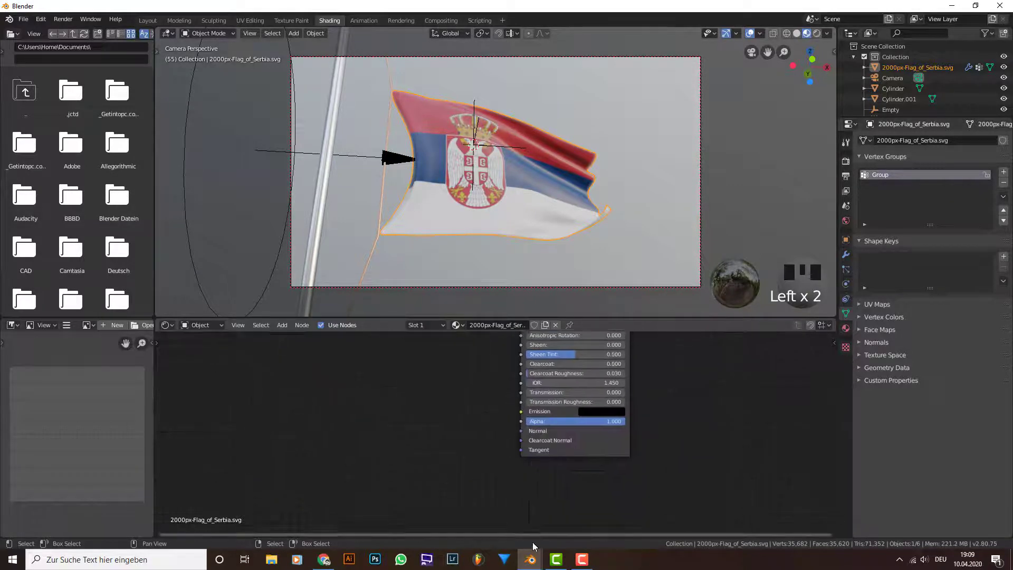
pyautogui.scroll(3, 581, 394)
pyautogui.moveTo(581, 391); pyautogui.dragTo(453, 464, button='middle')
pyautogui.scroll(2, 452, 464)
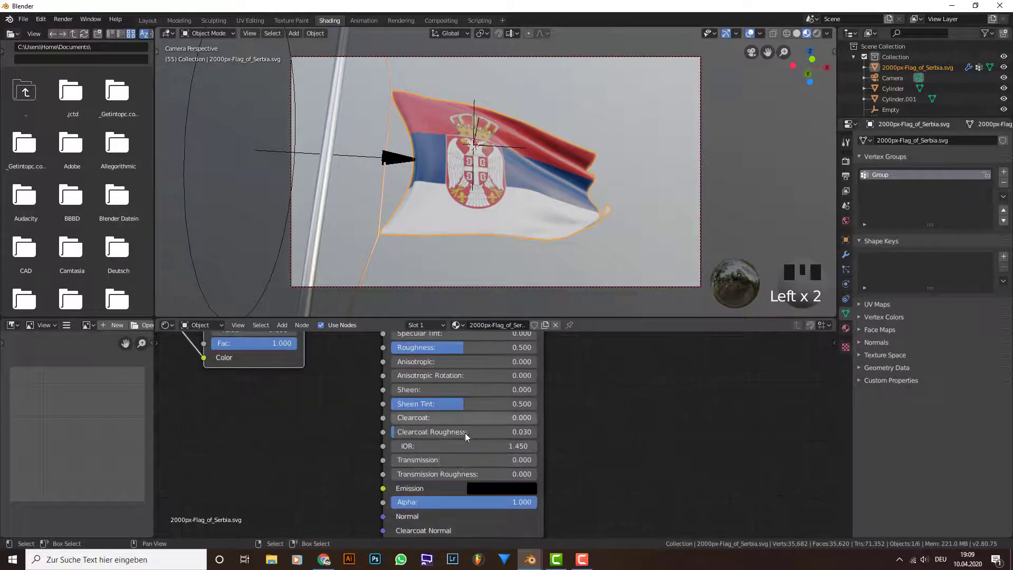
pyautogui.click(468, 503)
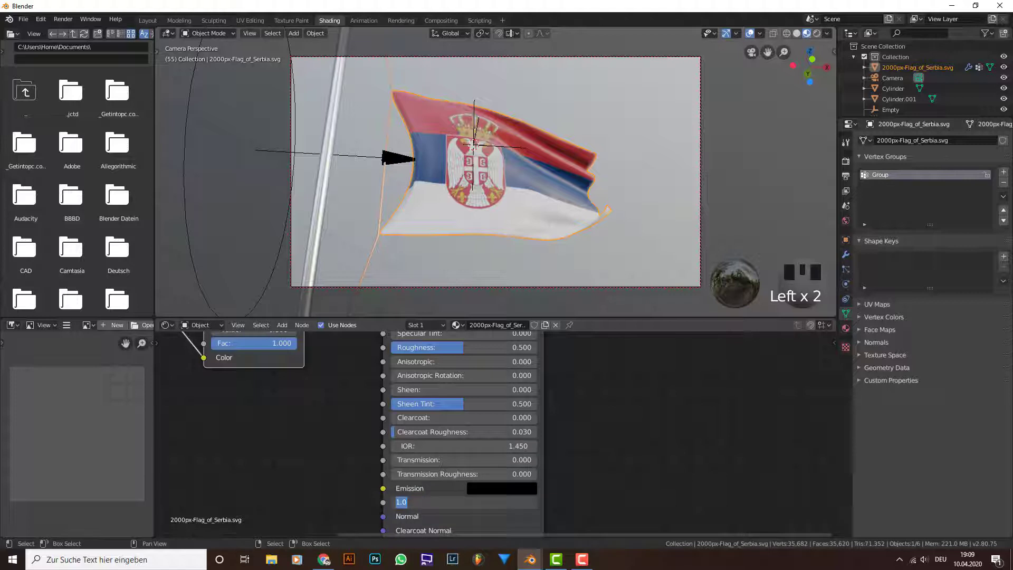
pyautogui.write('0.9')
pyautogui.press('Return')
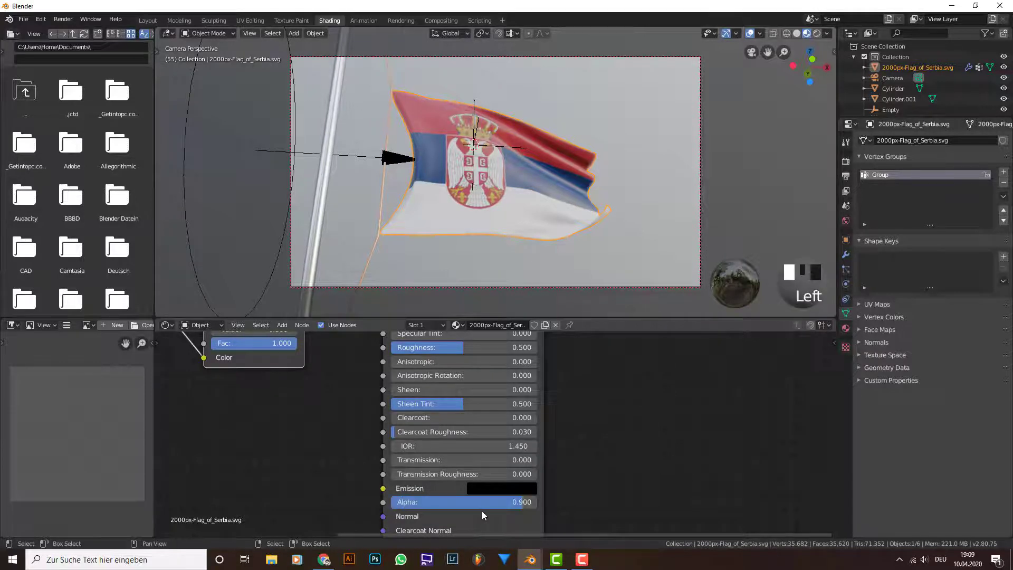
# Step: Bring the image 8441-bump.jpg into the flag's material as a texture node and set its color space to Non-Color
pyautogui.scroll(-1, 472, 452)
pyautogui.moveTo(471, 451); pyautogui.dragTo(545, 413, button='middle')
pyautogui.moveTo(489, 396); pyautogui.dragTo(530, 422, button='middle')
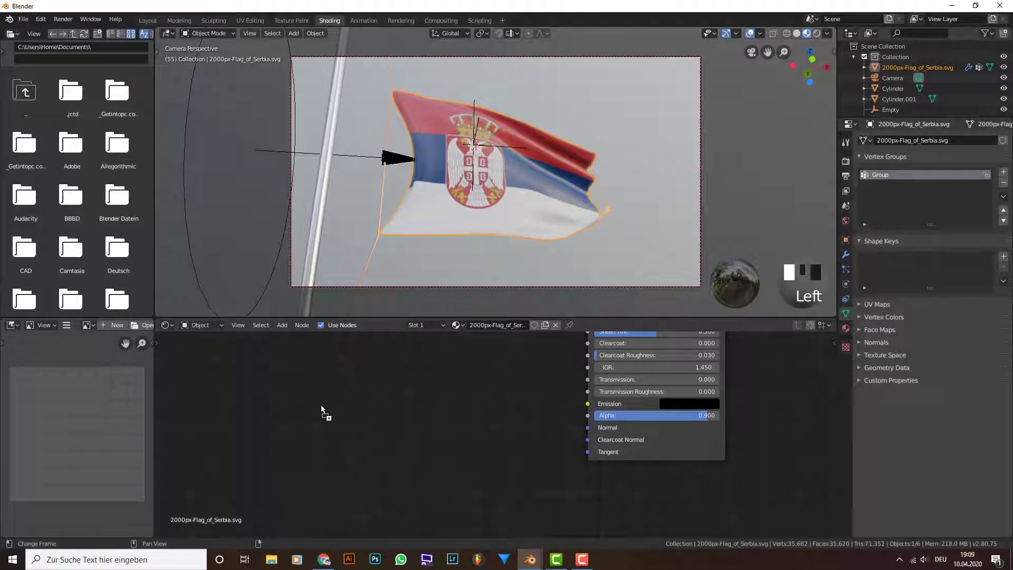
pyautogui.moveTo(280, 402); pyautogui.dragTo(280, 402)
pyautogui.click(349, 514)
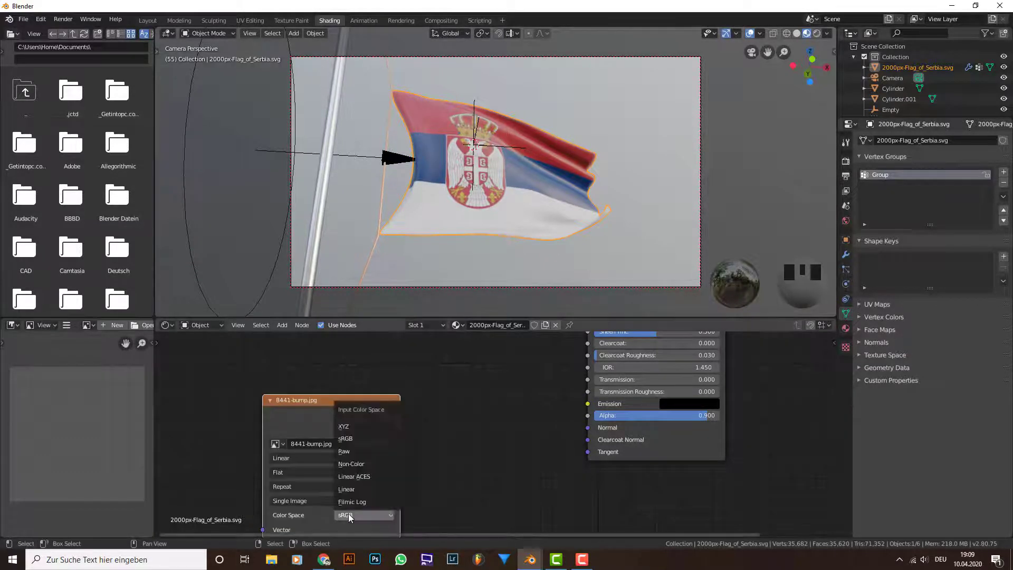
pyautogui.click(365, 463)
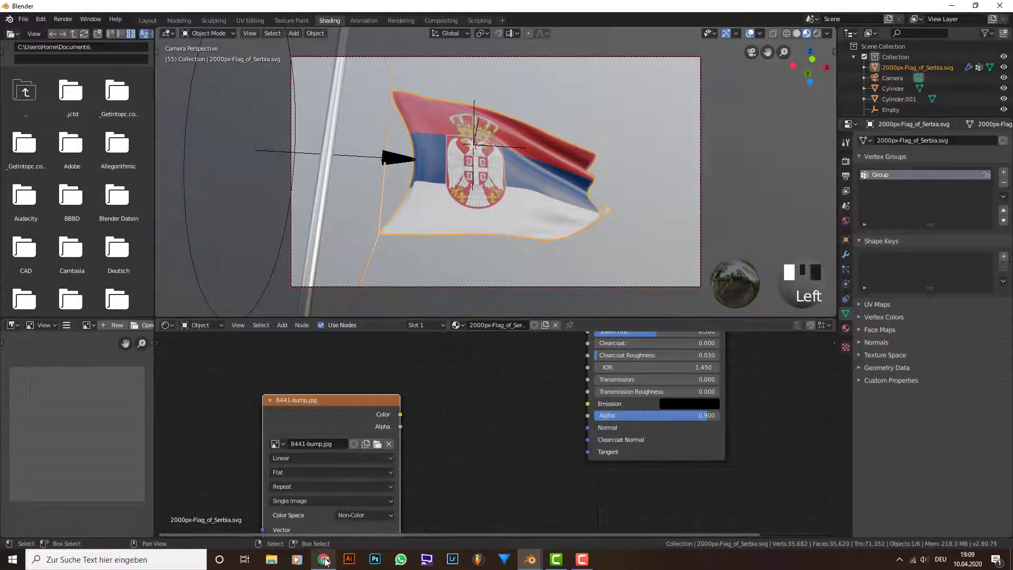
# Step: Switch to Chrome, search Google Images for "cotton bump seamless" and open the Simple Cotton - Bump Map preview
pyautogui.click(325, 561)
pyautogui.click(184, 28)
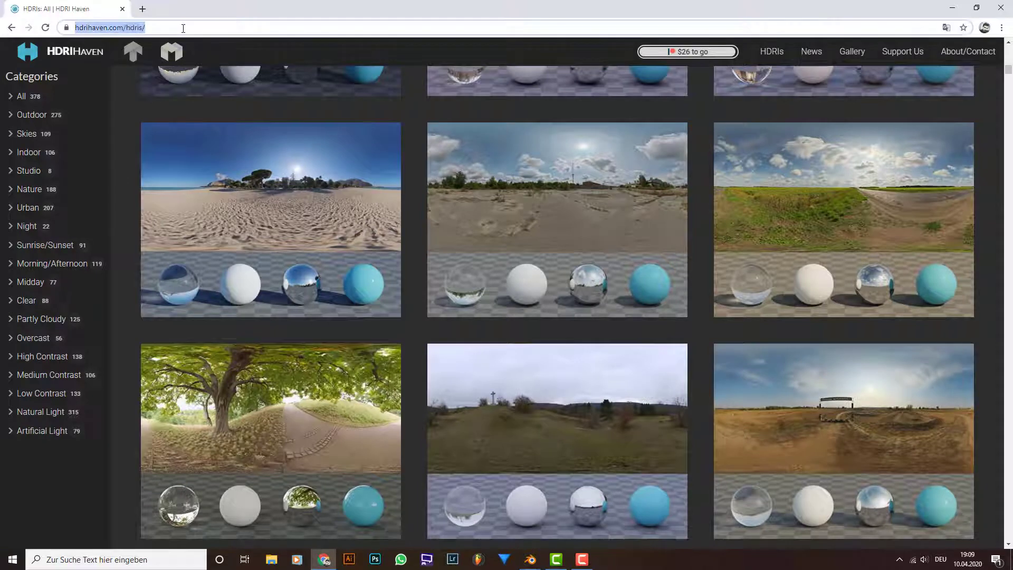
pyautogui.write('cotton bump seamless')
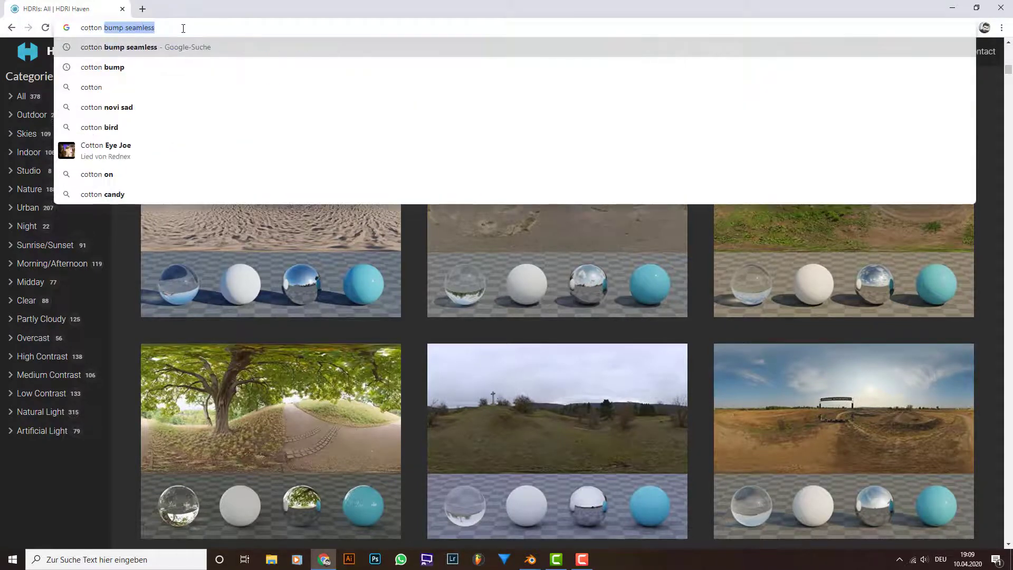
pyautogui.press('Return')
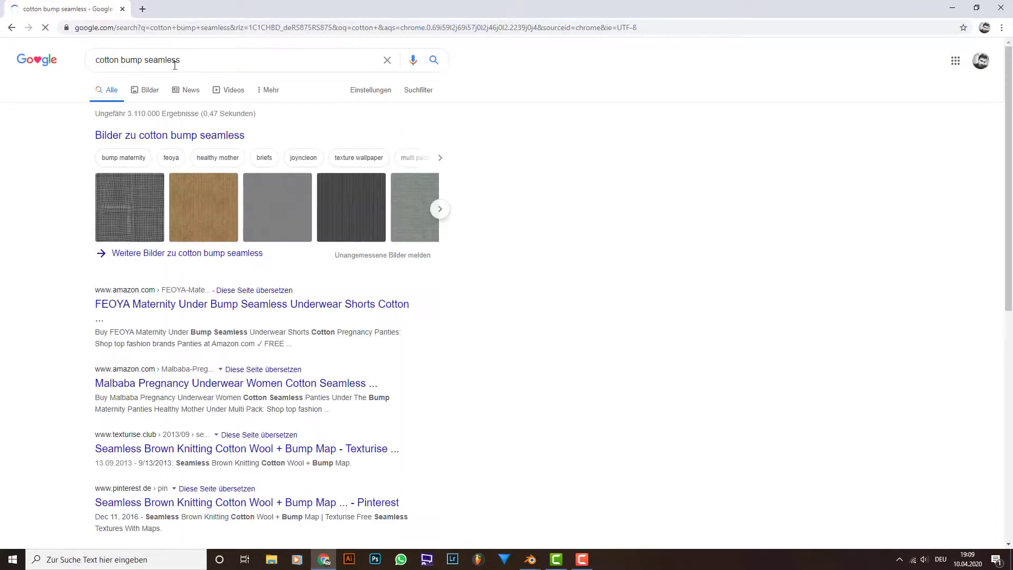
pyautogui.click(157, 92)
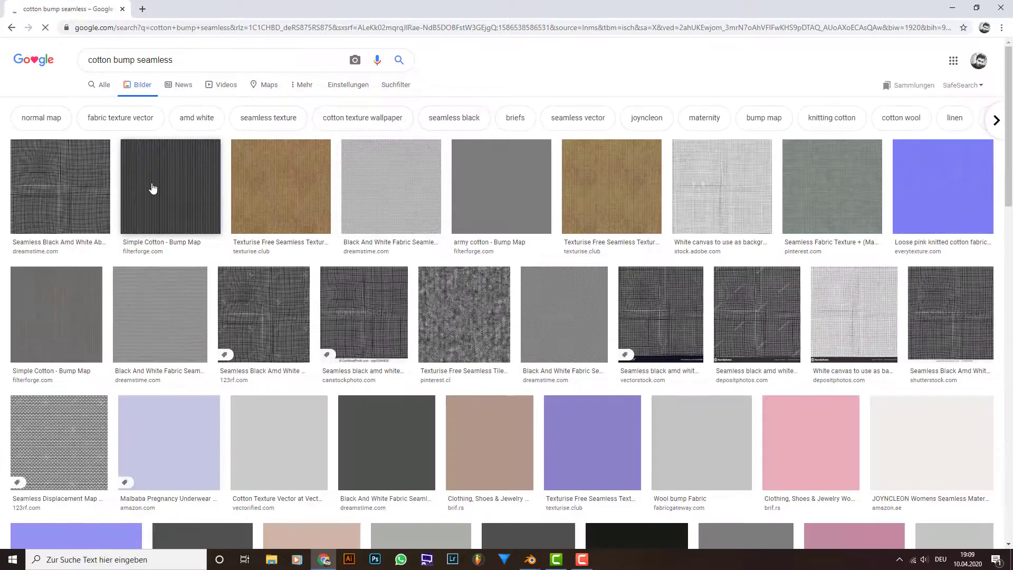
pyautogui.click(151, 190)
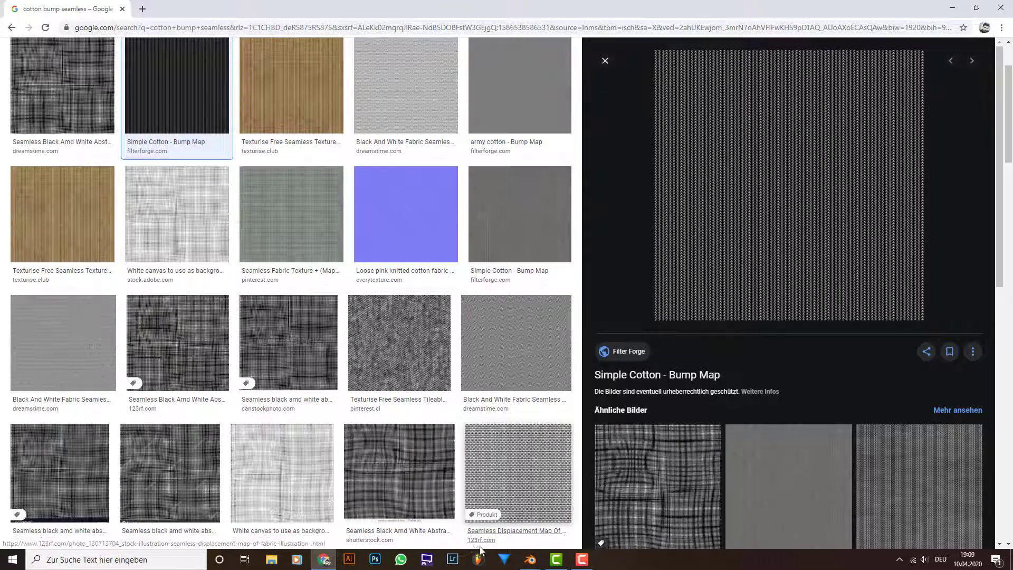
# Step: Switch back to the Blender flag project and connect the 8441-bump.jpg node's Color output to the Principled BSDF's Normal input
pyautogui.moveTo(530, 560)
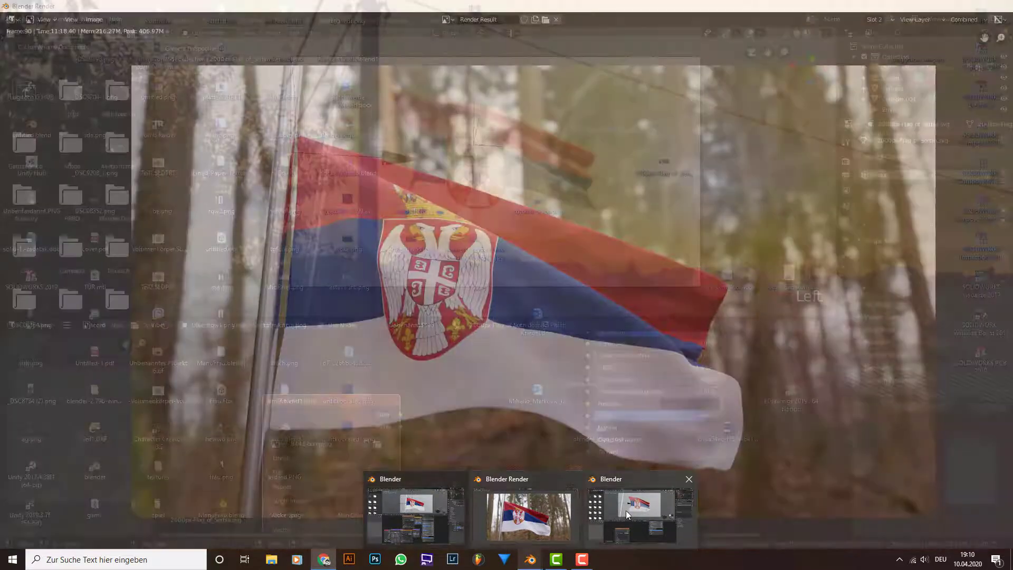
pyautogui.click(628, 512)
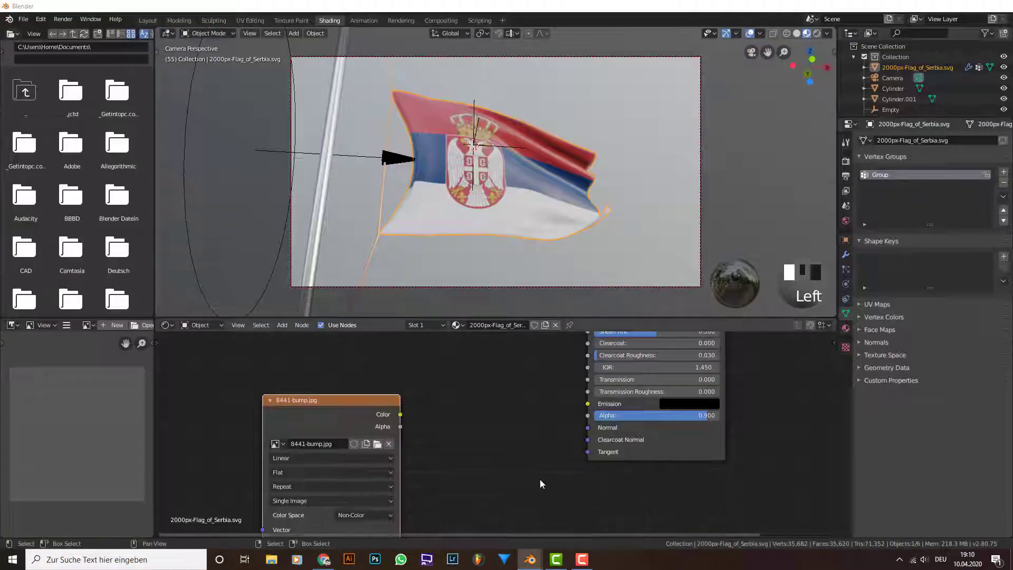
pyautogui.moveTo(520, 437); pyautogui.dragTo(602, 427, button='middle')
pyautogui.moveTo(432, 400)
pyautogui.mouseDown()
pyautogui.moveTo(387, 406)
pyautogui.moveTo(698, 420)
pyautogui.moveTo(670, 419)
pyautogui.mouseUp()
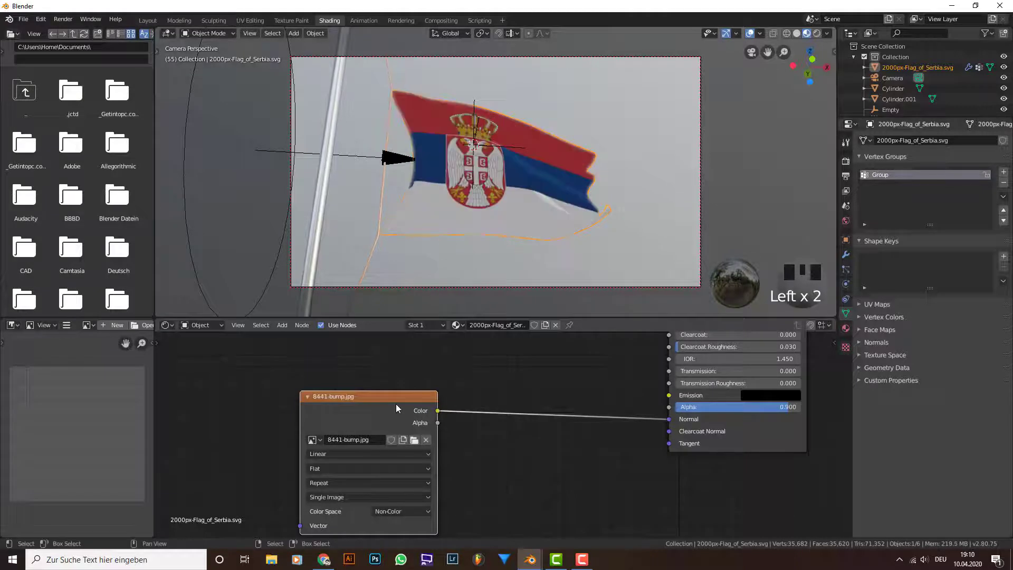
pyautogui.moveTo(396, 404); pyautogui.dragTo(374, 411)
pyautogui.moveTo(344, 404); pyautogui.dragTo(400, 399, button='middle')
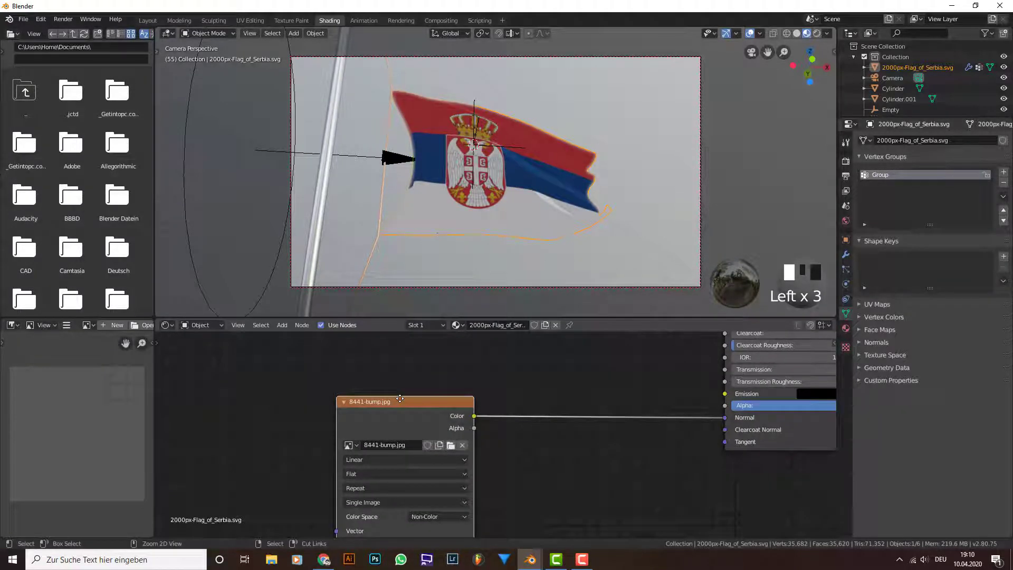
# Step: Add Texture Coordinate and Mapping nodes to the 8441-bump.jpg texture and set the mapping scale to 2.5 on all axes
pyautogui.hotkey('ctrl', 't')
pyautogui.moveTo(423, 412); pyautogui.dragTo(502, 400, button='middle')
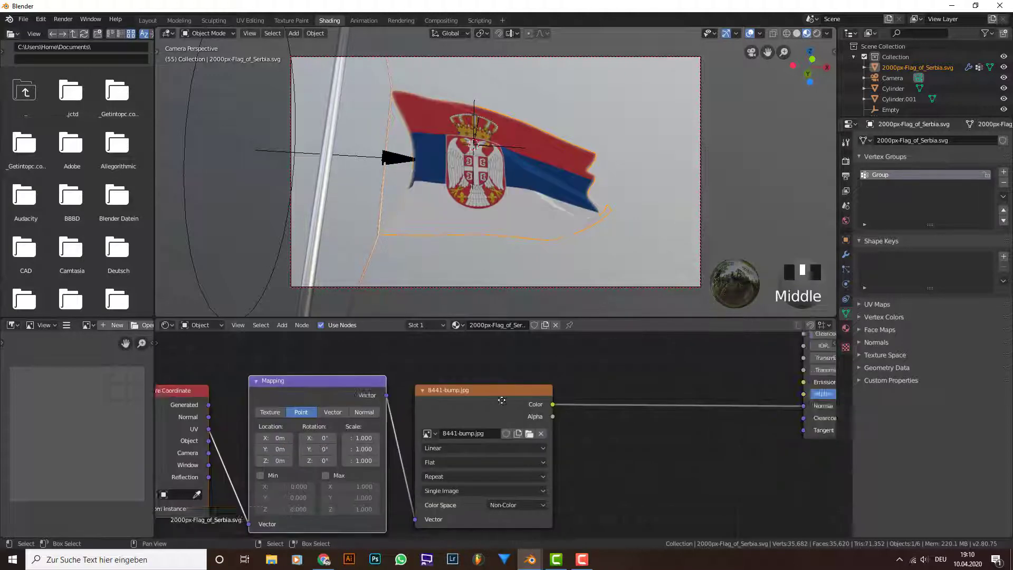
pyautogui.scroll(2, 398, 414)
pyautogui.moveTo(710, 406); pyautogui.dragTo(805, 401, button='middle')
pyautogui.moveTo(475, 419); pyautogui.dragTo(475, 446)
pyautogui.write('2.5')
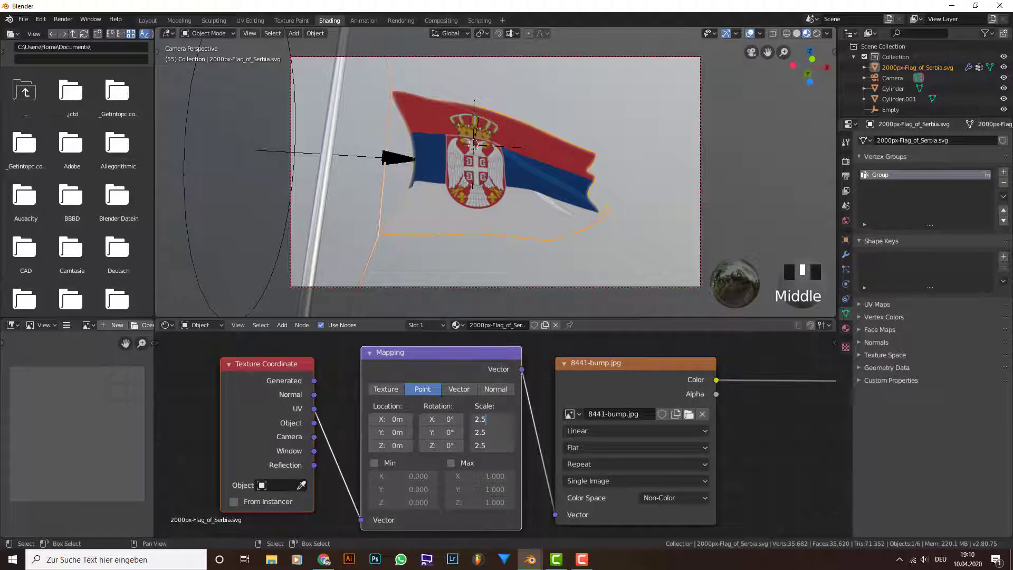
pyautogui.click(761, 427)
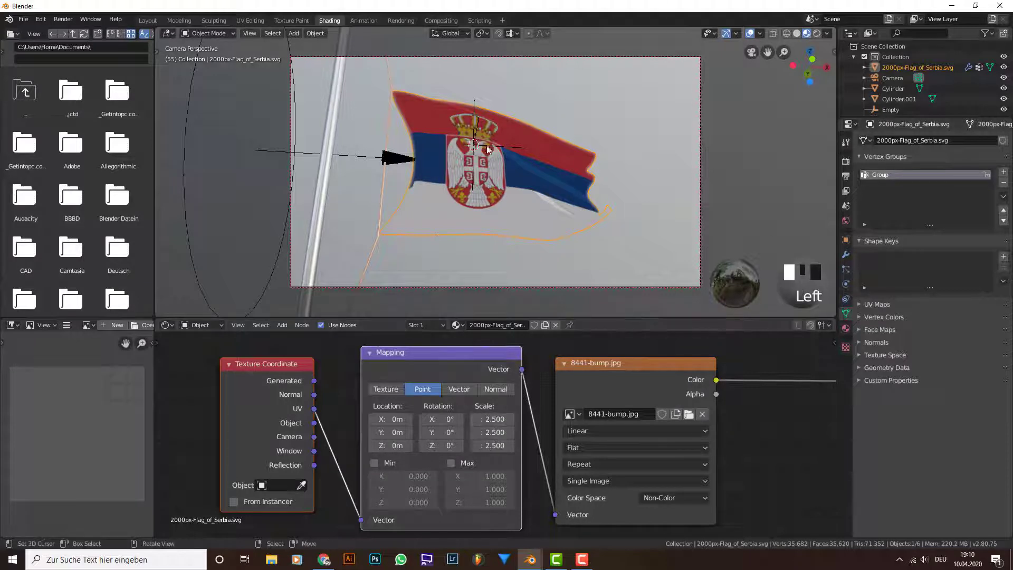
# Step: Insert a Bump node between the 8441-bump.jpg texture and the Principled BSDF's Normal input, feeding the texture's Color into Height
pyautogui.moveTo(761, 429); pyautogui.dragTo(432, 441, button='middle')
pyautogui.hotkey('shift', 'a')
pyautogui.click(505, 397)
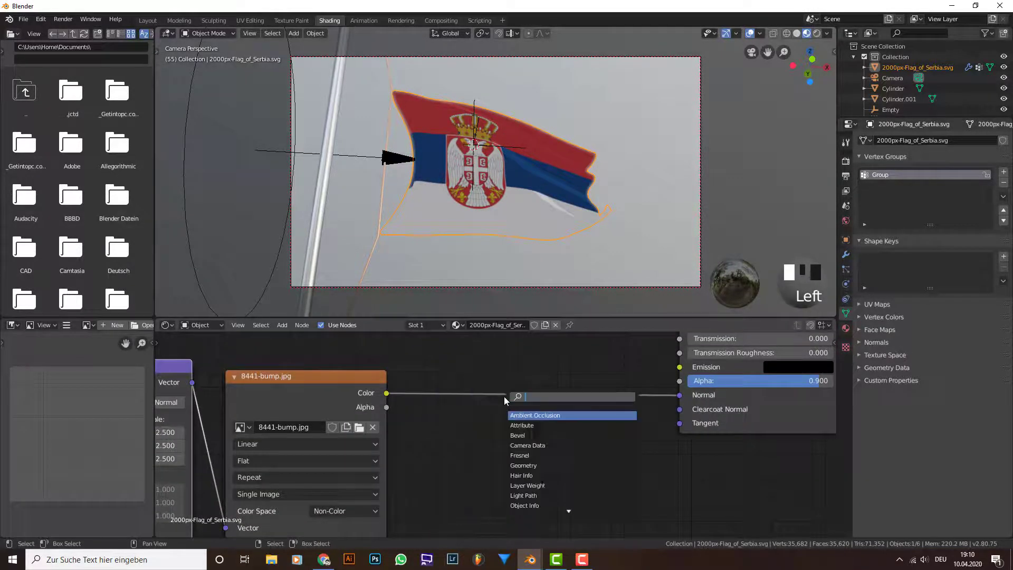
pyautogui.write('bump')
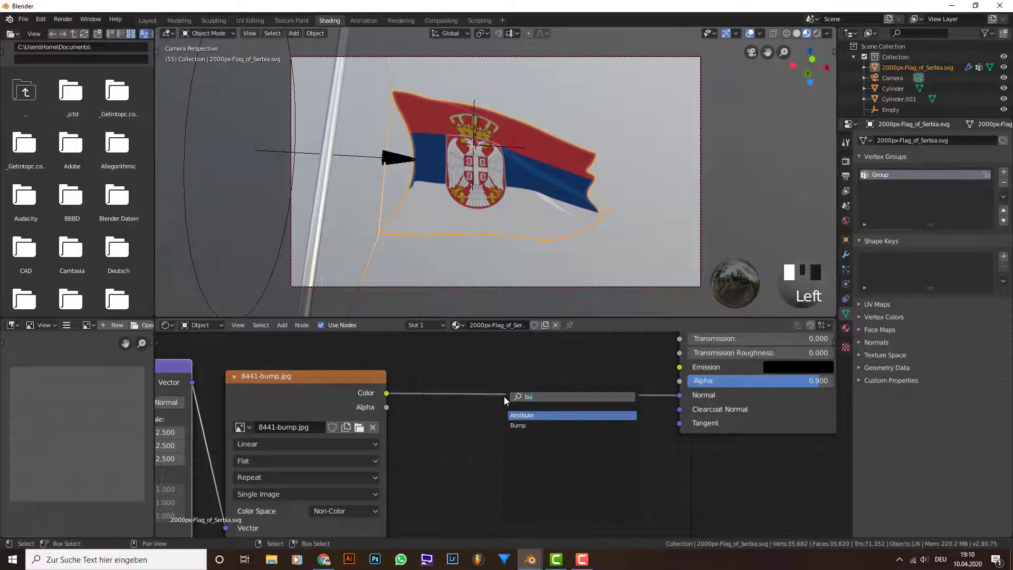
pyautogui.press('Return')
pyautogui.click(532, 359)
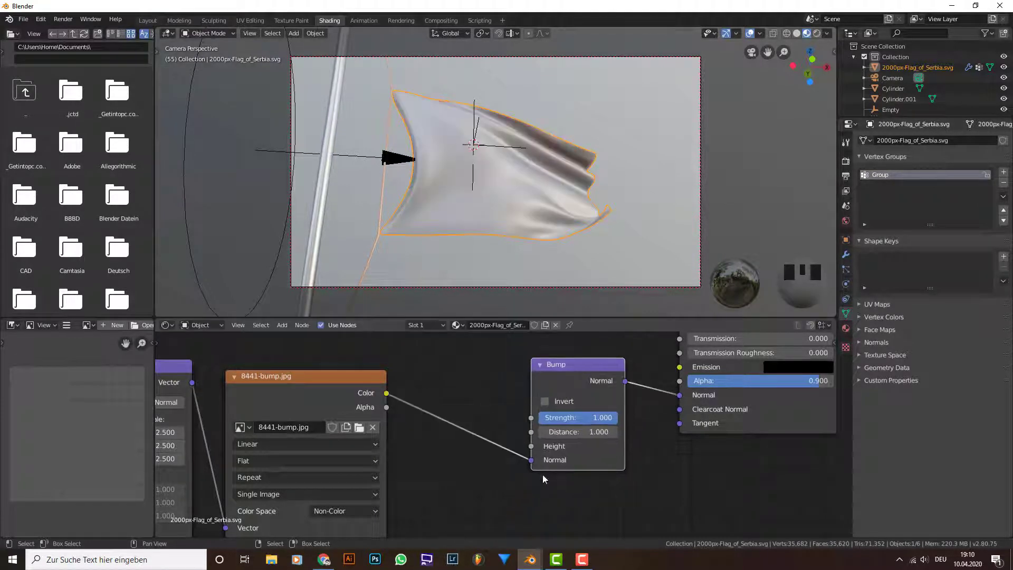
pyautogui.moveTo(535, 460)
pyautogui.mouseDown()
pyautogui.moveTo(525, 445)
pyautogui.moveTo(534, 448)
pyautogui.mouseUp()
# Step: Set the Bump node's Distance to 0.1 and its Strength to 0.5
pyautogui.scroll(5, 520, 215)
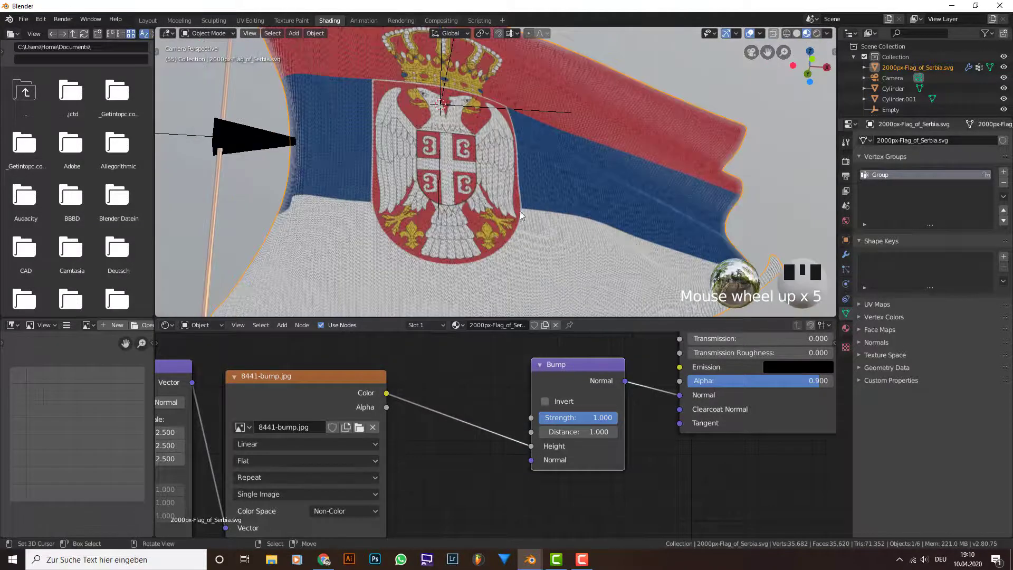
pyautogui.doubleClick(578, 432)
pyautogui.press('BackSpace')
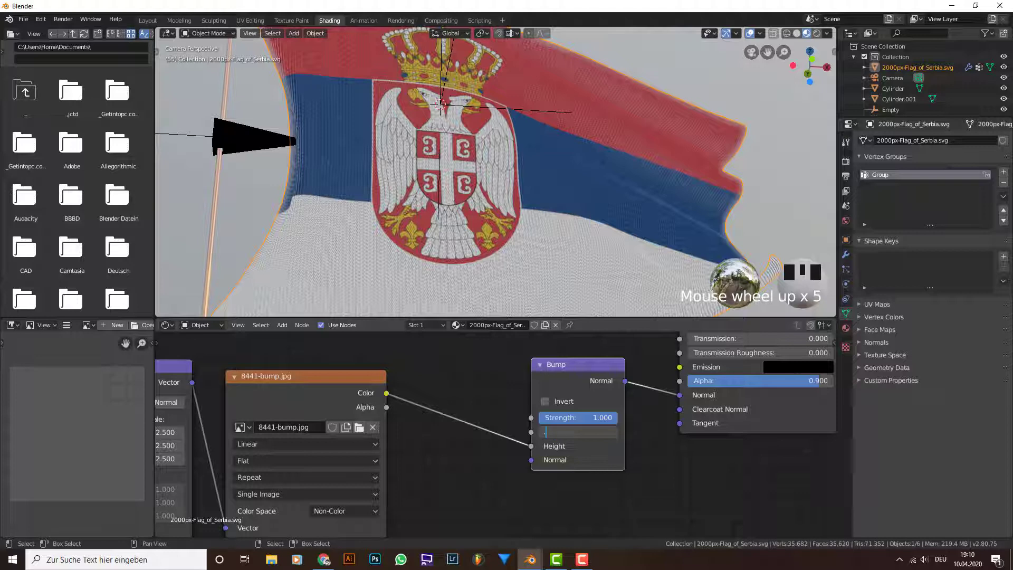
pyautogui.write('.1')
pyautogui.press('Return')
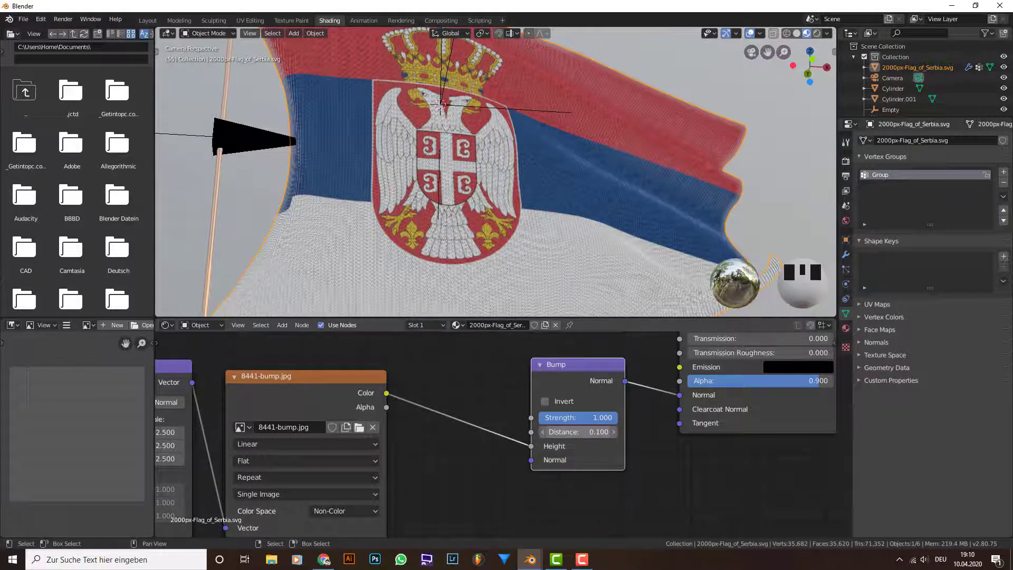
pyautogui.doubleClick(586, 423)
pyautogui.press('BackSpace')
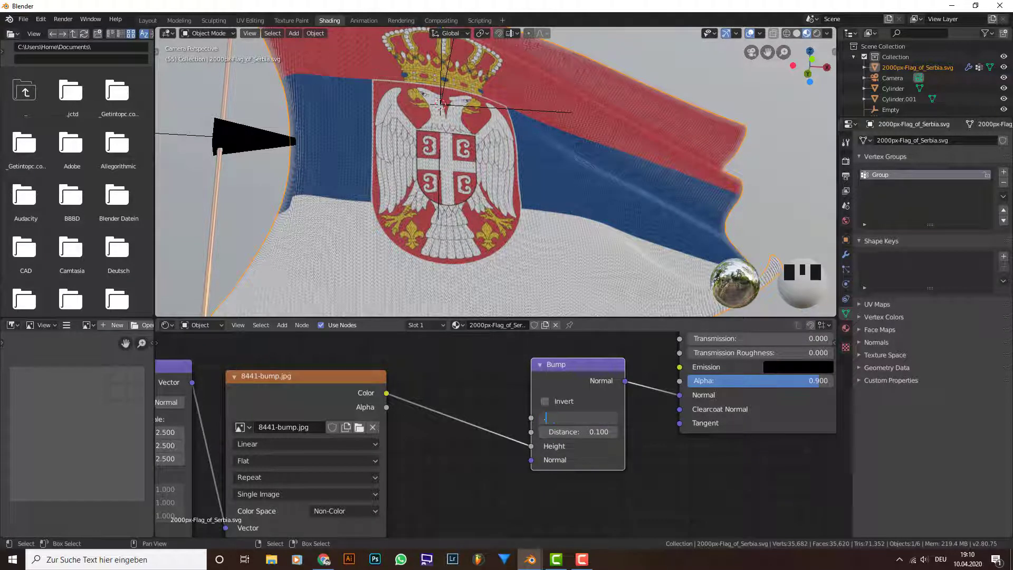
pyautogui.write('.5')
pyautogui.press('Return')
# Step: Set the Principled BSDF's Subsurface to 0.25
pyautogui.moveTo(607, 369); pyautogui.dragTo(406, 364, button='middle')
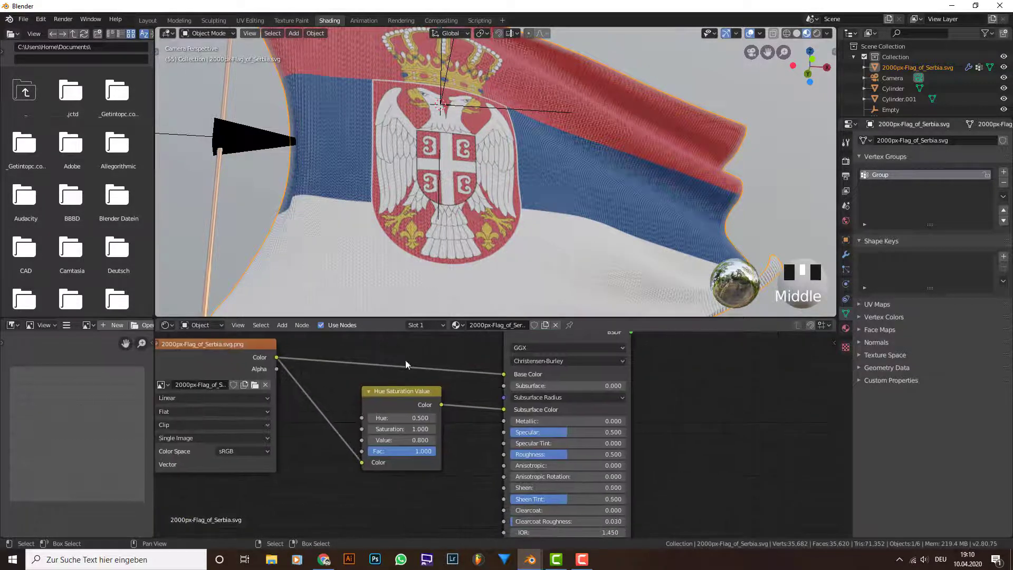
pyautogui.scroll(2, 539, 375)
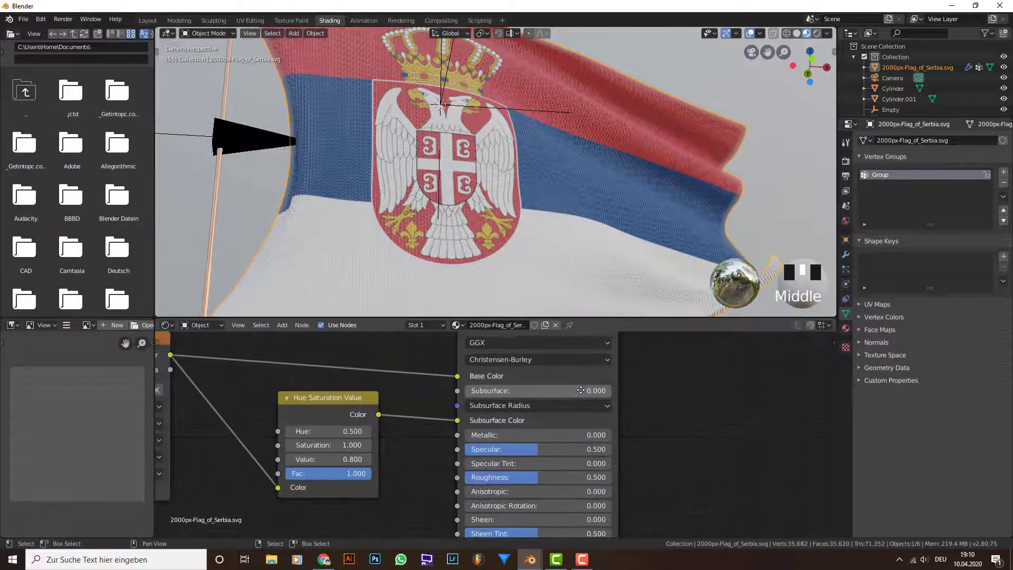
pyautogui.click(512, 390)
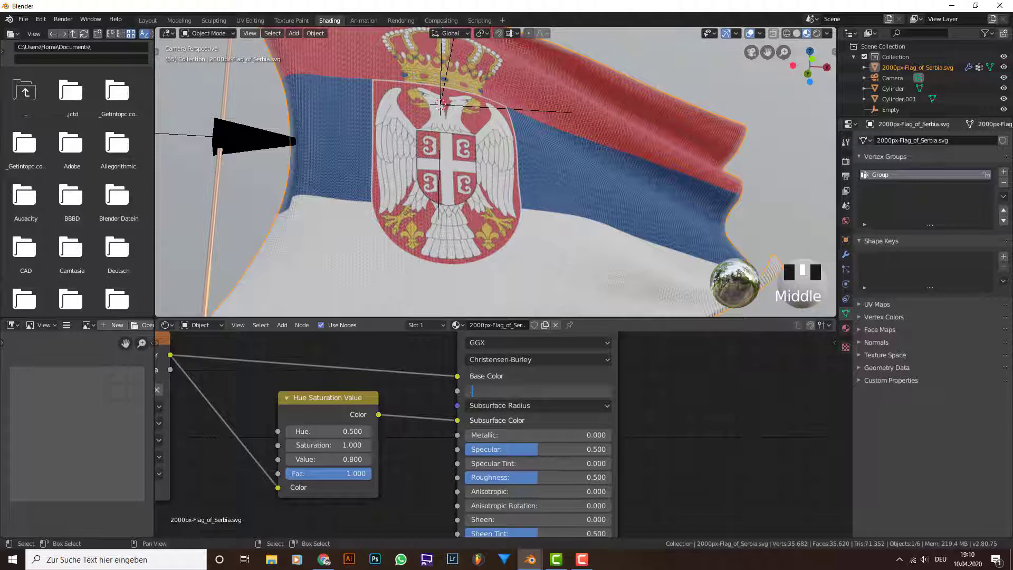
pyautogui.write('.25')
pyautogui.press('Return')
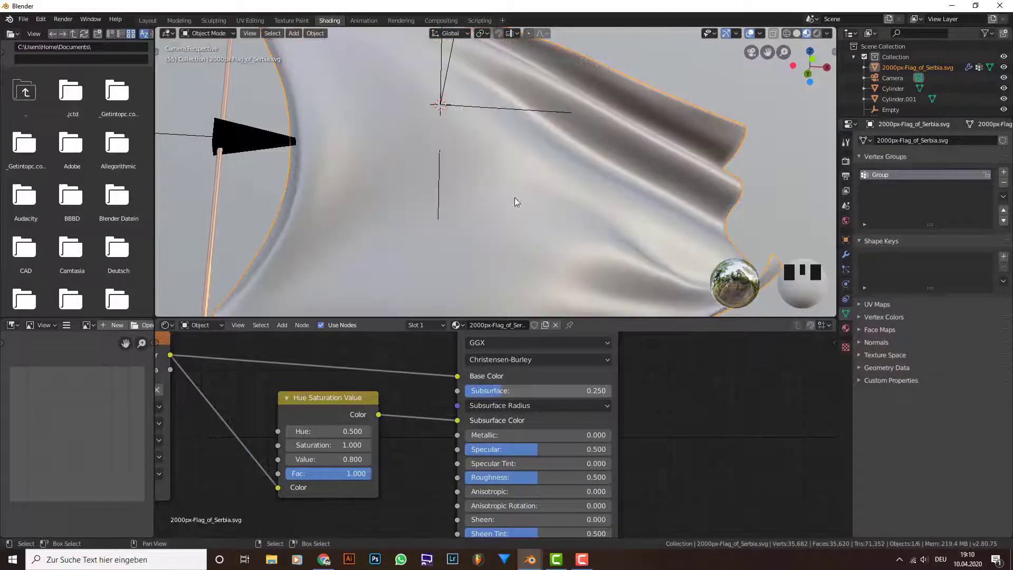
# Step: Preview the whole flag through the camera in rendered shading with the viewport overlays hidden, and return to material preview
pyautogui.scroll(-5, 559, 209)
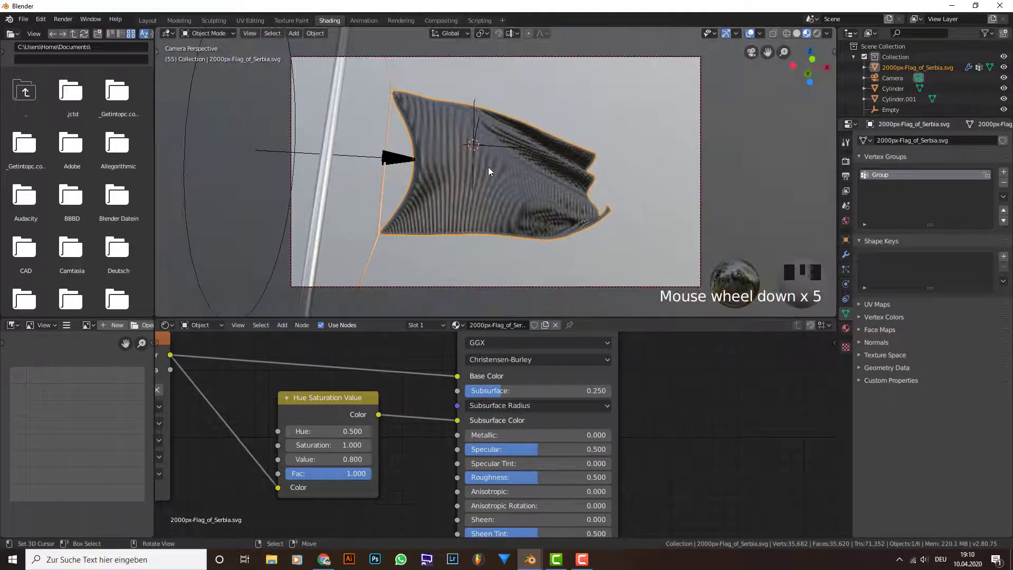
pyautogui.click(818, 33)
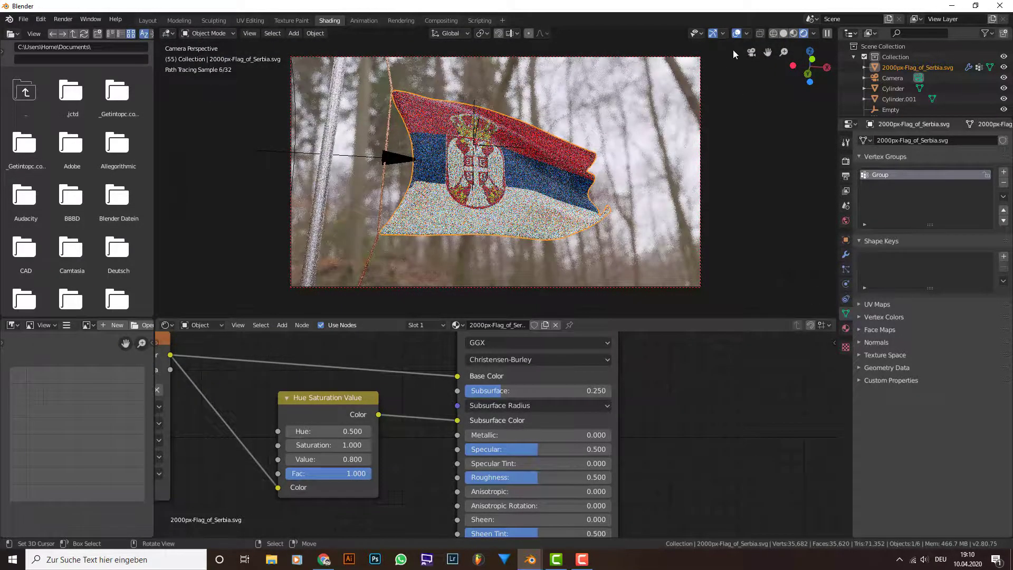
pyautogui.click(737, 33)
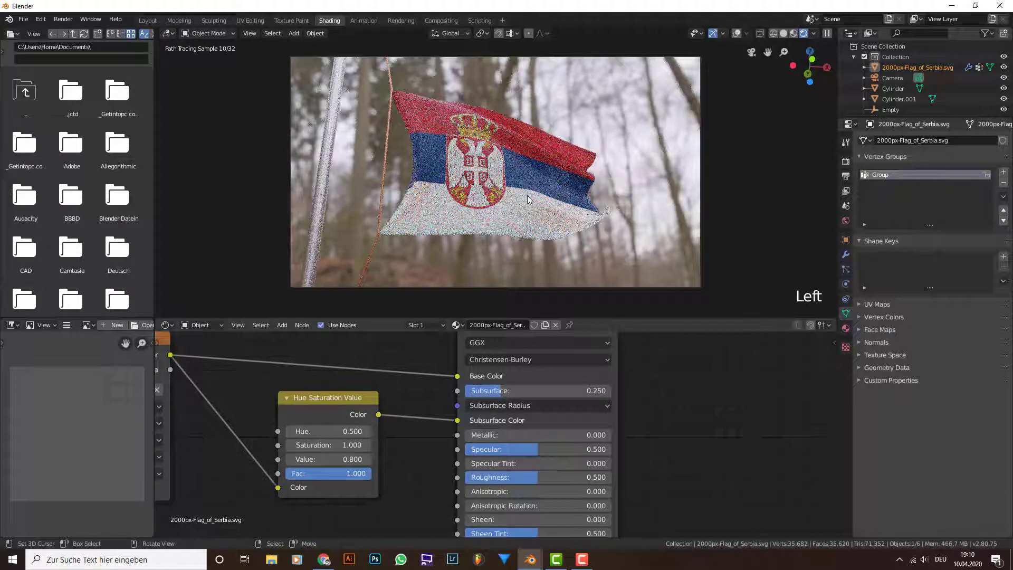
pyautogui.click(793, 33)
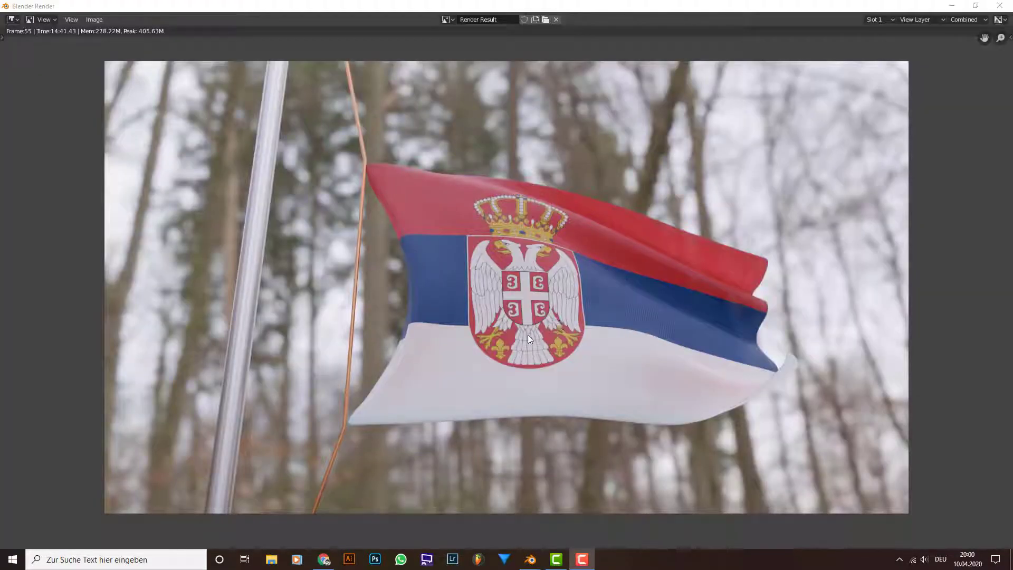
# Step: Examine the finished render of the flag up close and as a whole, and put the render window away
pyautogui.scroll(1, 532, 313)
pyautogui.scroll(-1, 648, 322)
pyautogui.scroll(1, 652, 318)
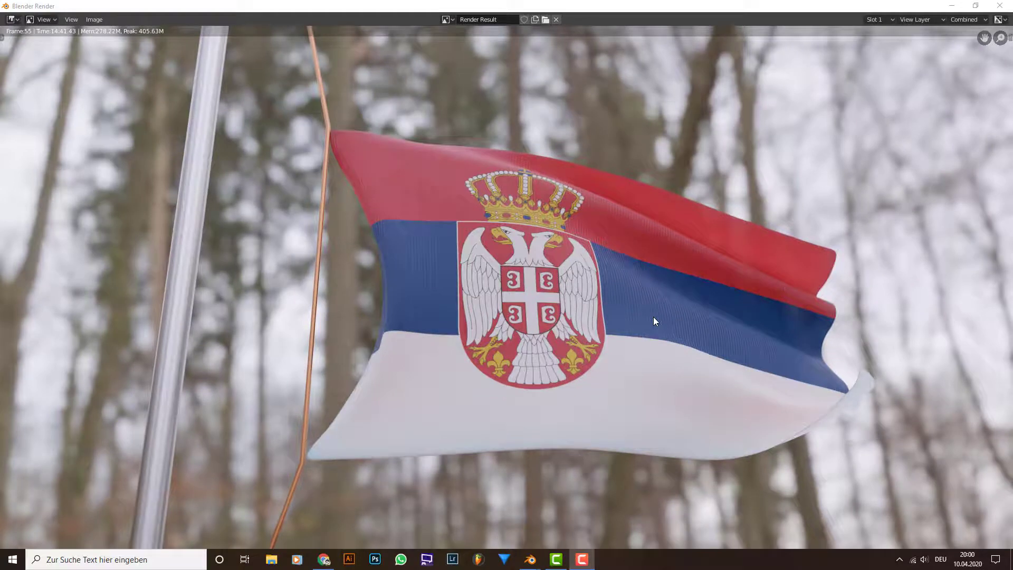
pyautogui.scroll(2, 653, 317)
pyautogui.scroll(-3, 599, 325)
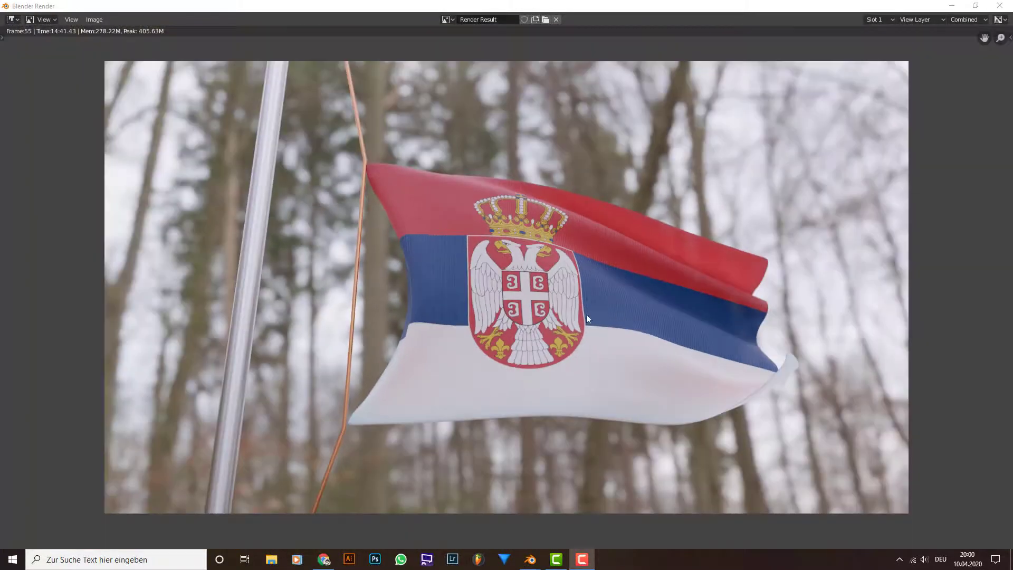
pyautogui.moveTo(842, 307); pyautogui.dragTo(830, 301, button='middle')
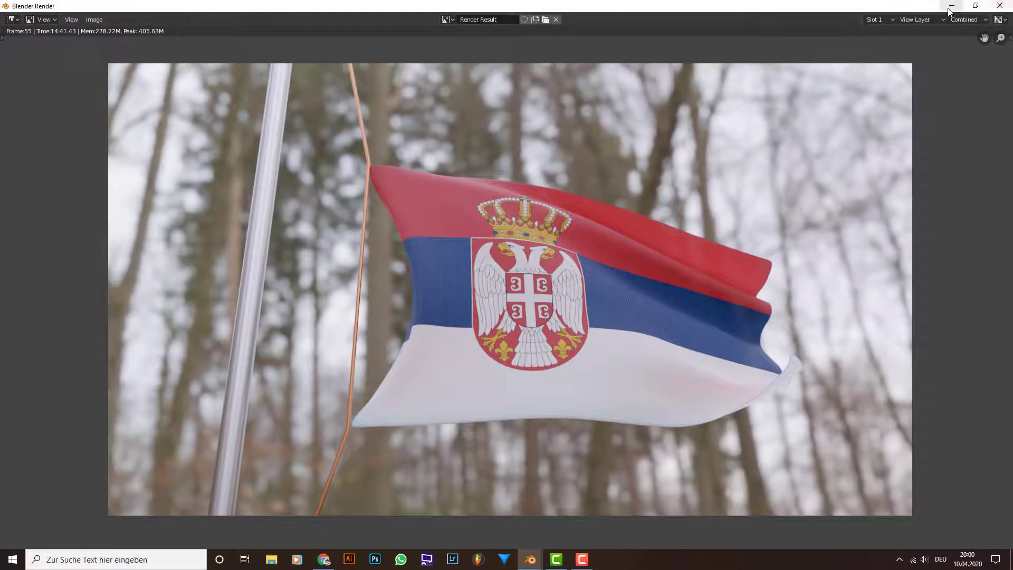
pyautogui.click(999, 5)
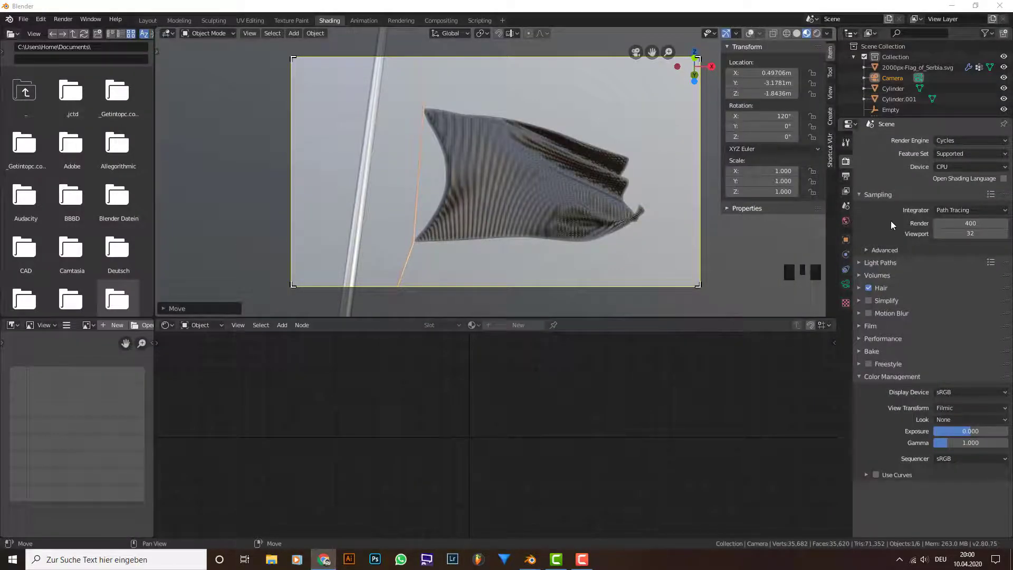
# Step: Set the color management Look to High Contrast and check its effect on the render result
pyautogui.click(944, 420)
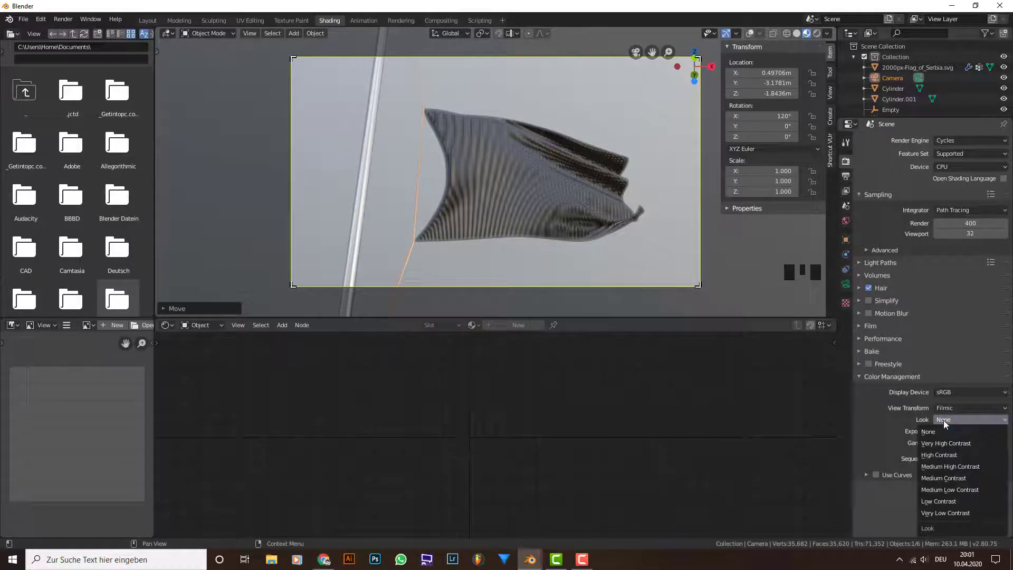
pyautogui.click(958, 453)
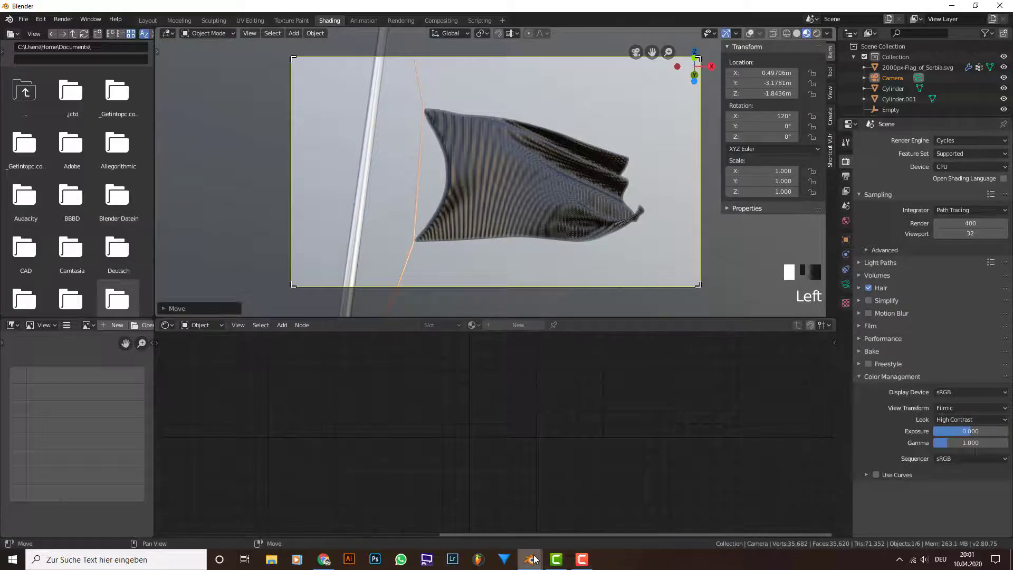
pyautogui.moveTo(530, 559)
pyautogui.click(673, 511)
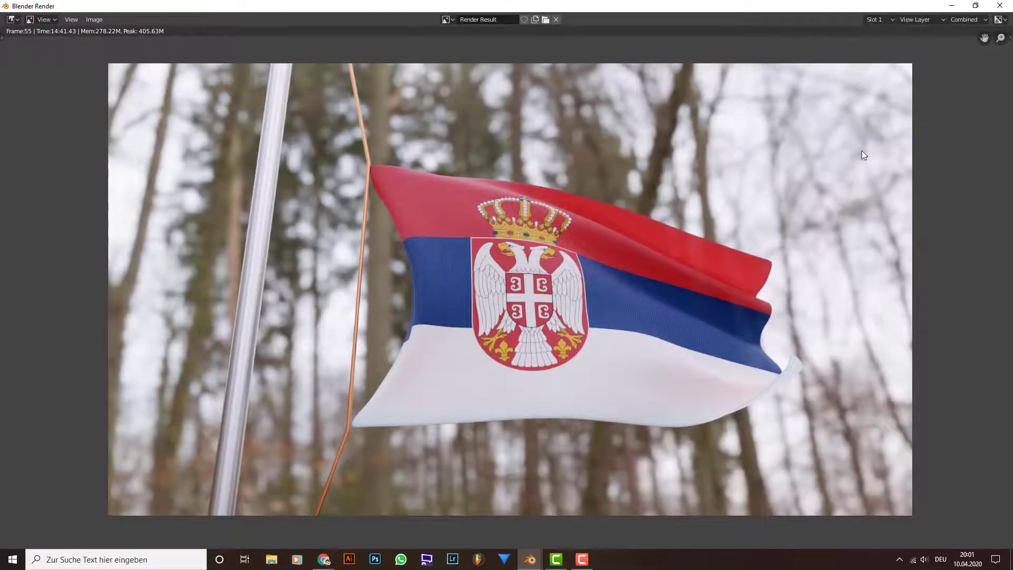
pyautogui.click(953, 7)
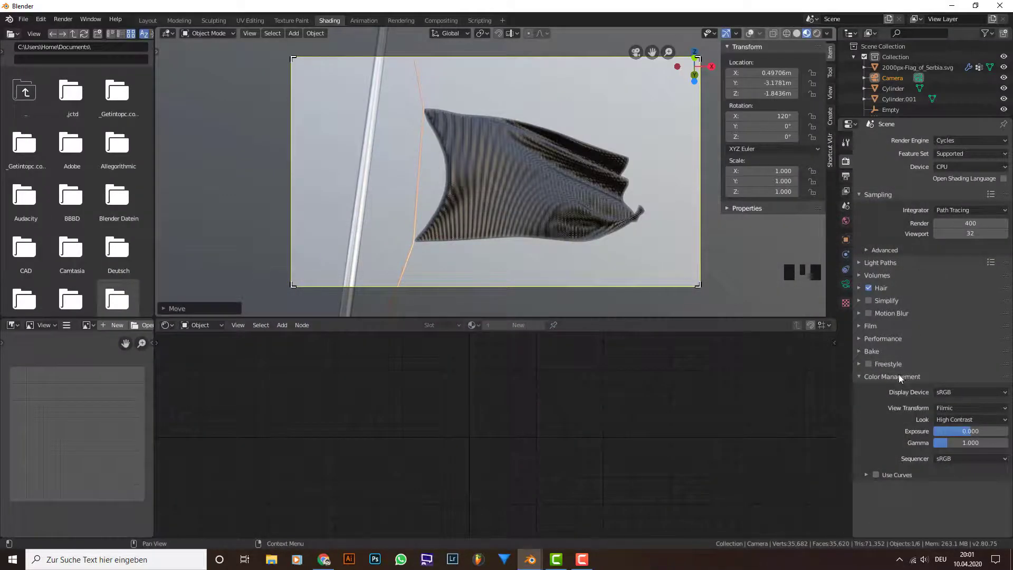
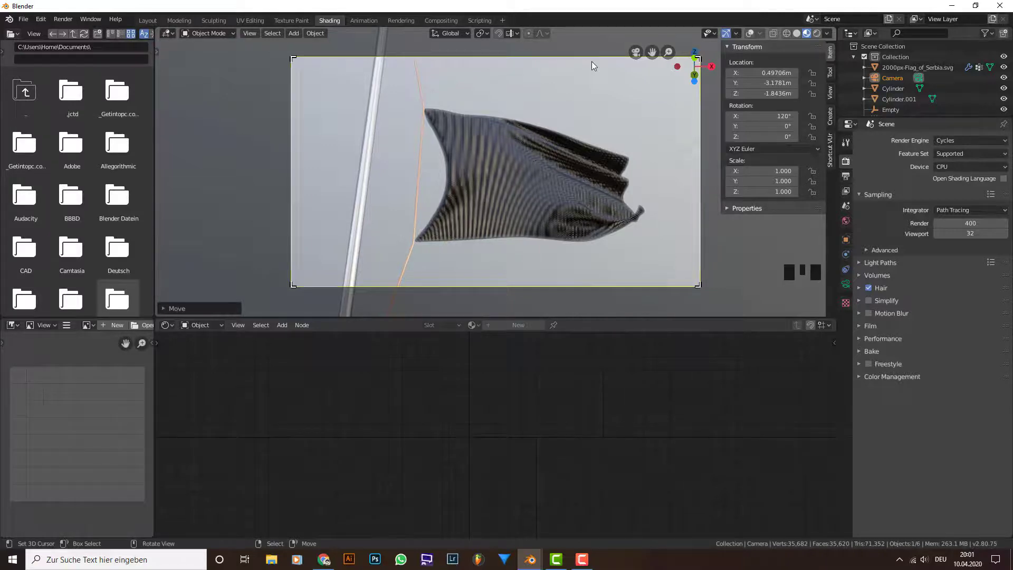
# Step: Reopen the render result and examine the pole, rope, fabric texture and folds up close, finishing with the full image
pyautogui.moveTo(531, 559)
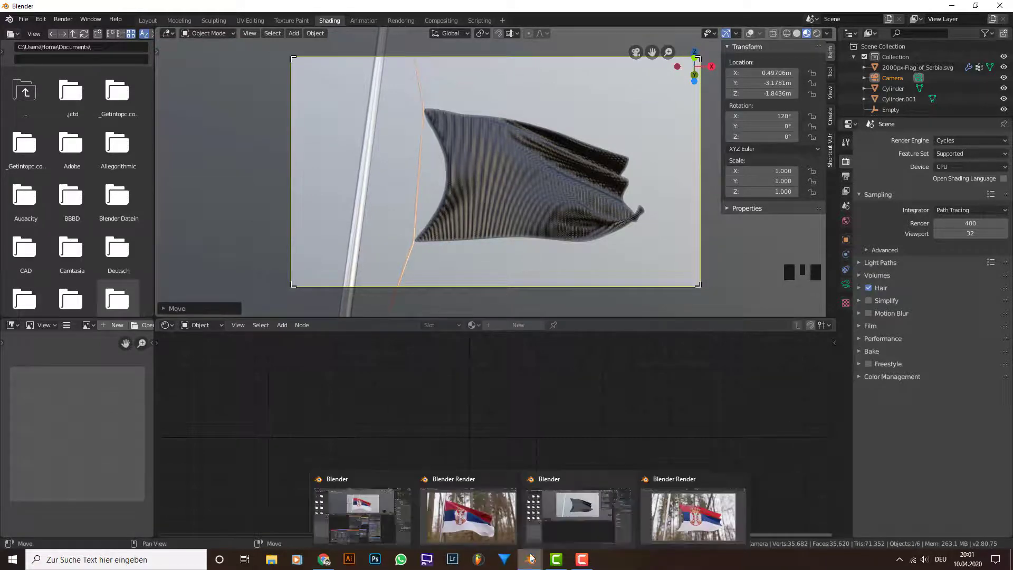
pyautogui.click(650, 521)
pyautogui.scroll(3, 473, 306)
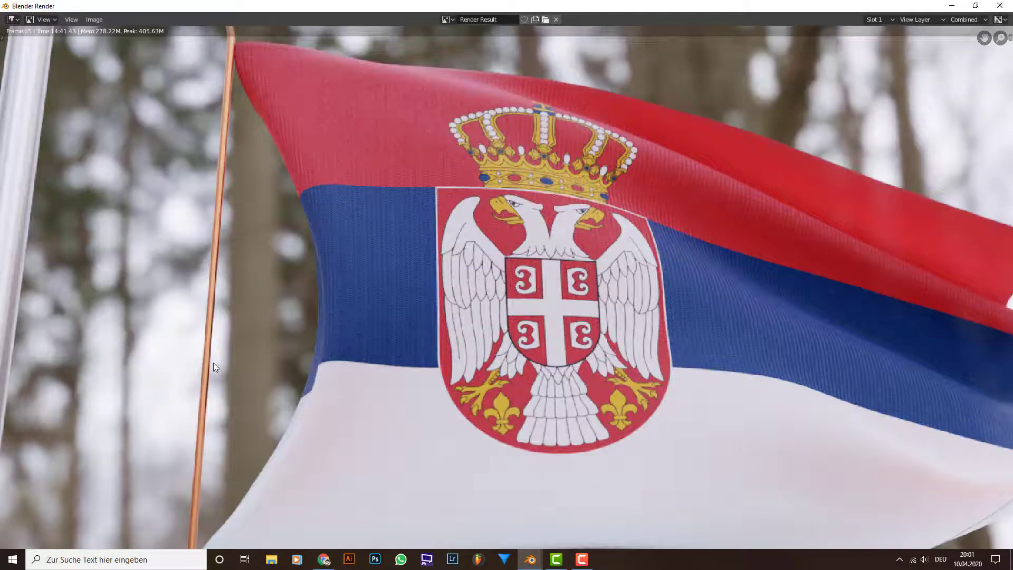
pyautogui.moveTo(214, 364); pyautogui.dragTo(481, 350, button='middle')
pyautogui.moveTo(357, 400); pyautogui.dragTo(408, 330, button='middle')
pyautogui.scroll(2, 408, 331)
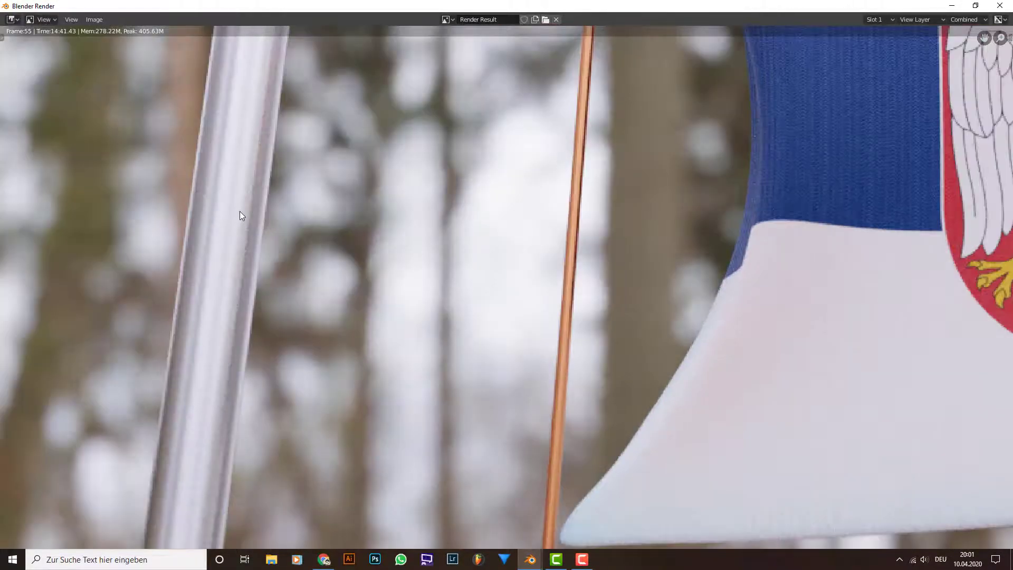
pyautogui.scroll(-1, 313, 317)
pyautogui.scroll(-1, 759, 322)
pyautogui.moveTo(759, 322); pyautogui.dragTo(221, 423, button='middle')
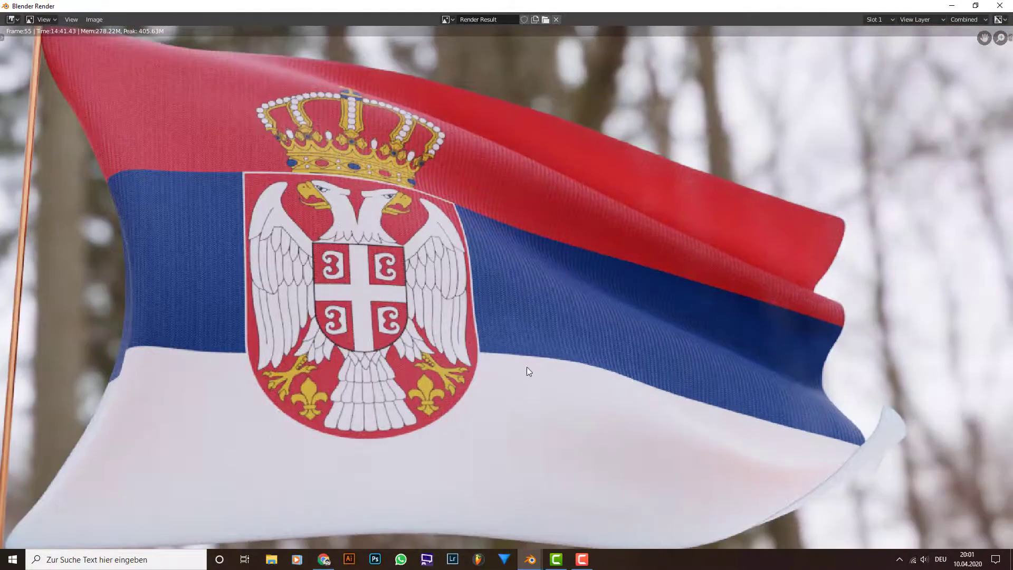
pyautogui.scroll(2, 645, 330)
pyautogui.moveTo(562, 323); pyautogui.dragTo(302, 407, button='middle')
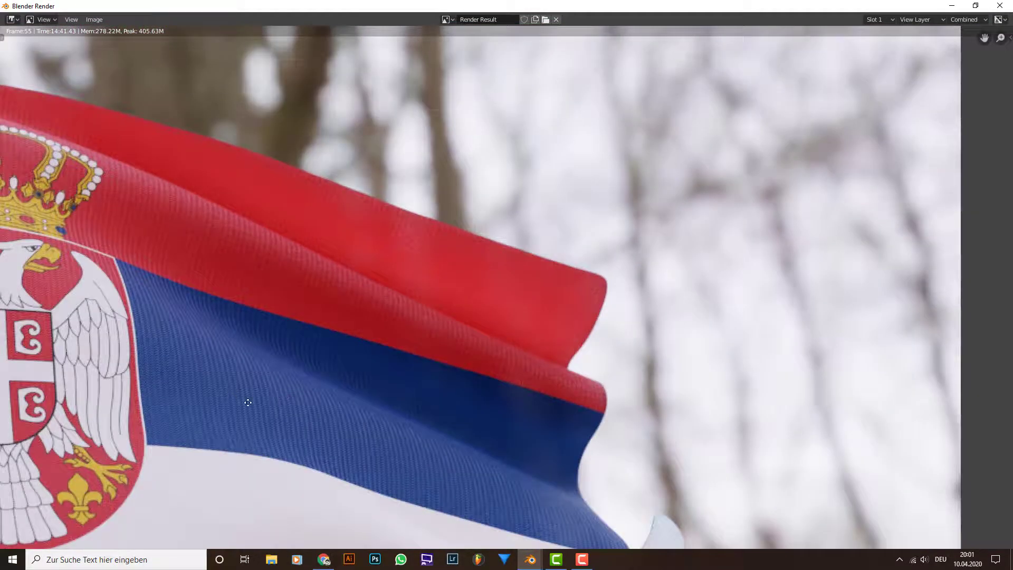
pyautogui.moveTo(207, 395); pyautogui.dragTo(439, 405, button='middle')
pyautogui.scroll(-2, 440, 405)
pyautogui.moveTo(591, 315); pyautogui.dragTo(755, 227, button='middle')
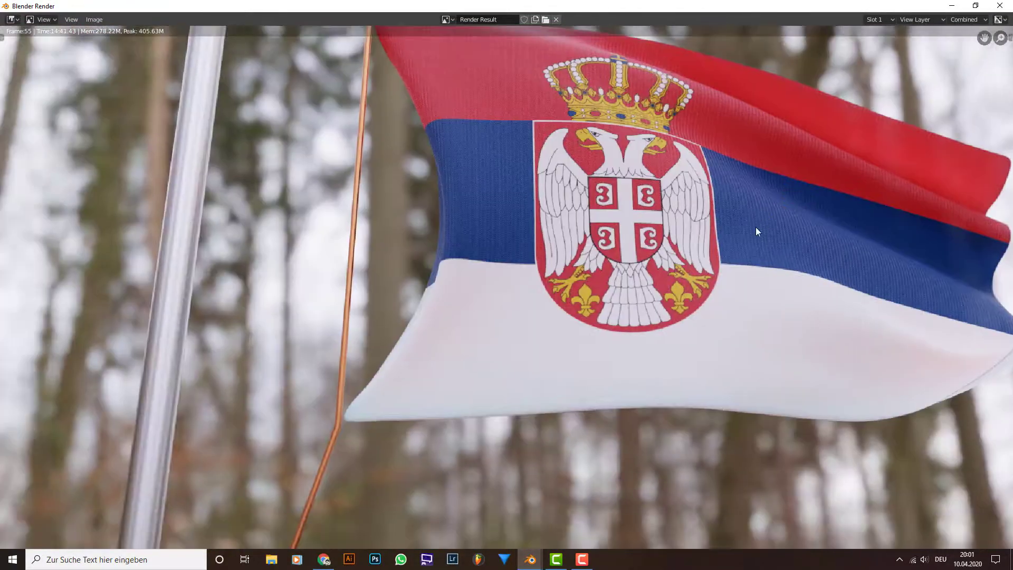
pyautogui.scroll(-3, 726, 283)
pyautogui.moveTo(772, 327); pyautogui.dragTo(678, 353, button='middle')
pyautogui.scroll(1, 693, 387)
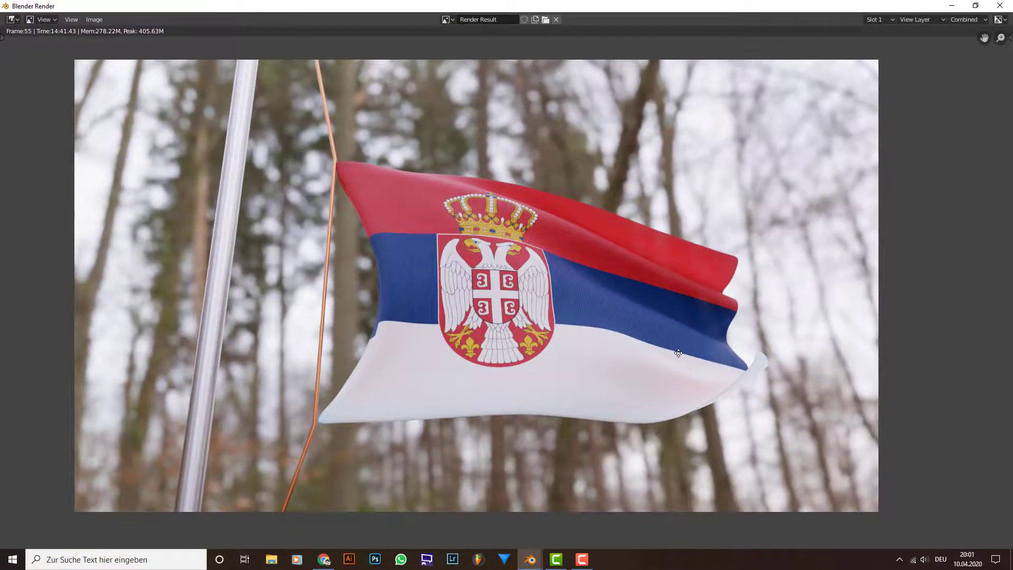